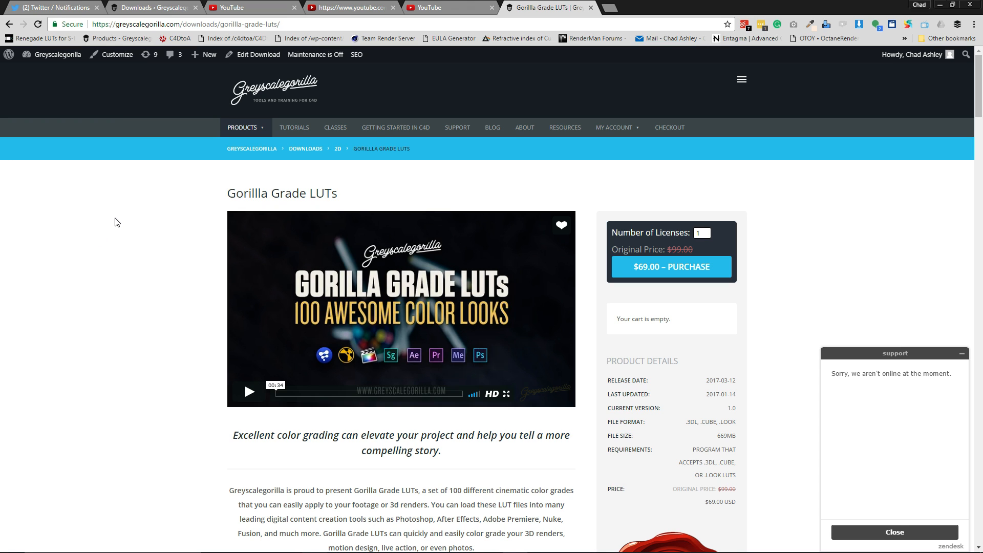
# Review the Gorilla Grade LUTs product description, compatibility list and the ice-cream photo's before/after comparison.
pyautogui.scroll(-6, 121, 223)
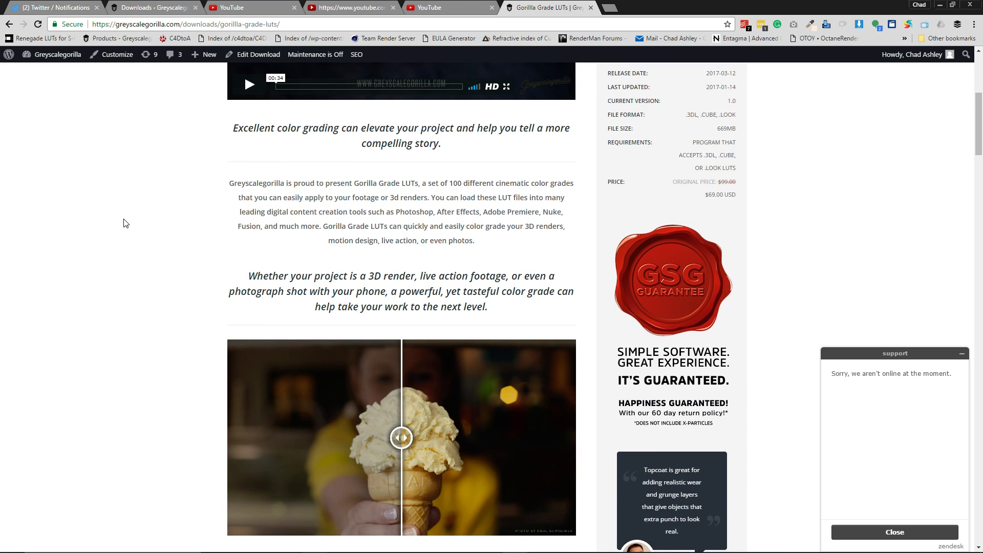
pyautogui.scroll(-2, 124, 223)
pyautogui.moveTo(397, 334)
pyautogui.mouseDown()
pyautogui.moveTo(471, 335)
pyautogui.moveTo(302, 335)
pyautogui.moveTo(403, 335)
pyautogui.mouseUp()
pyautogui.scroll(4, 460, 318)
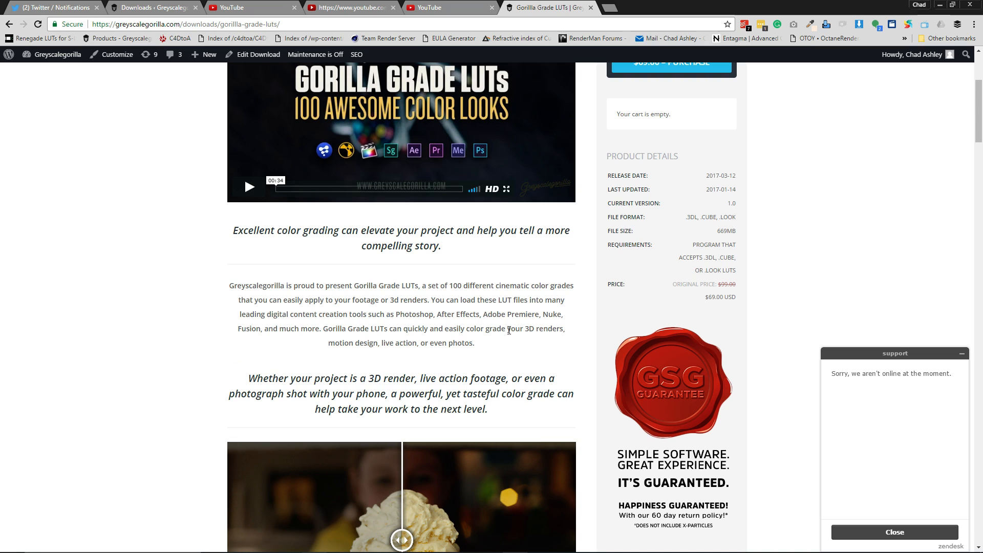
pyautogui.scroll(-11, 514, 330)
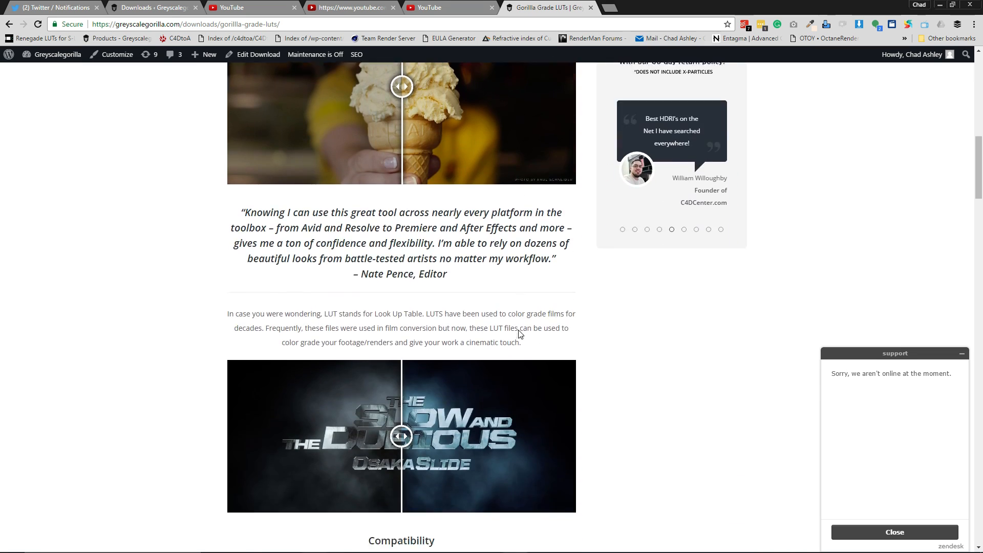
pyautogui.scroll(-2, 696, 324)
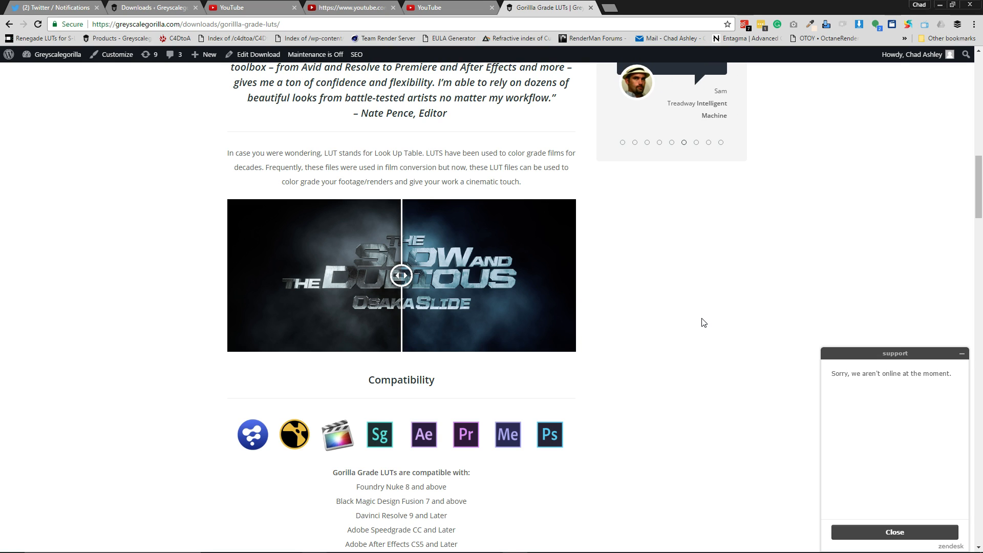
pyautogui.scroll(-3, 705, 322)
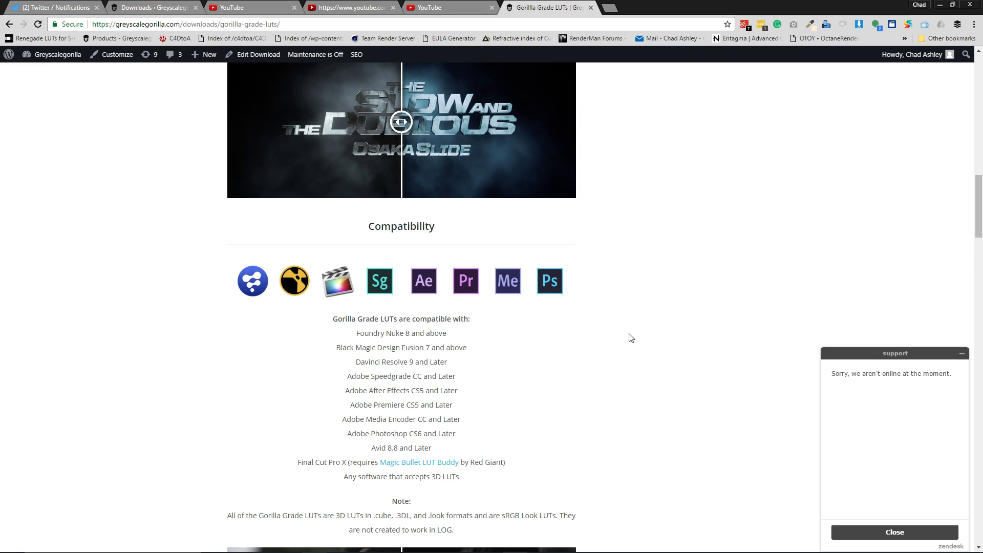
pyautogui.scroll(10, 717, 356)
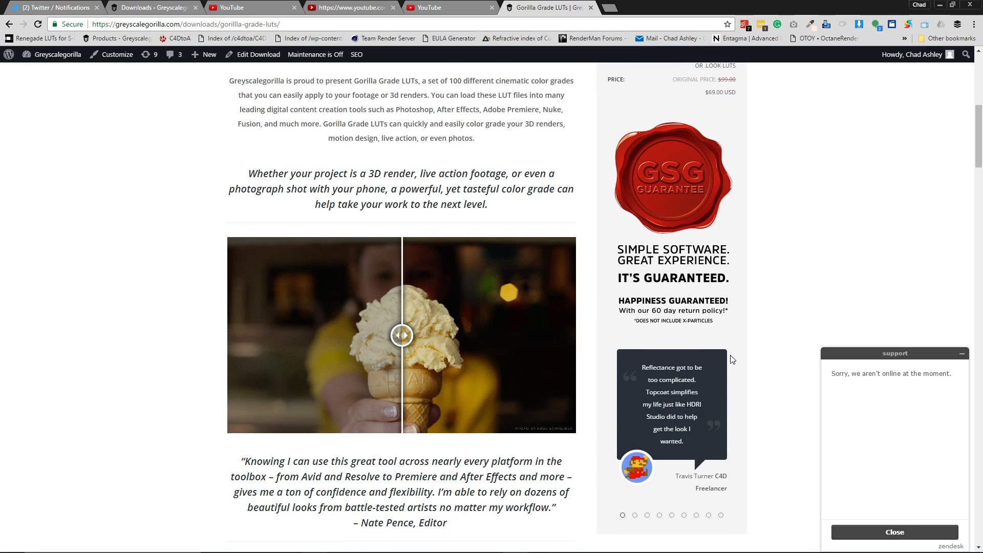
pyautogui.moveTo(407, 343)
pyautogui.mouseDown()
pyautogui.moveTo(361, 338)
pyautogui.moveTo(448, 336)
pyautogui.moveTo(344, 334)
pyautogui.moveTo(384, 334)
pyautogui.moveTo(282, 318)
pyautogui.moveTo(417, 336)
pyautogui.moveTo(332, 334)
pyautogui.moveTo(448, 333)
pyautogui.moveTo(286, 334)
pyautogui.moveTo(404, 346)
pyautogui.moveTo(327, 344)
pyautogui.moveTo(408, 352)
pyautogui.moveTo(410, 361)
pyautogui.mouseUp()
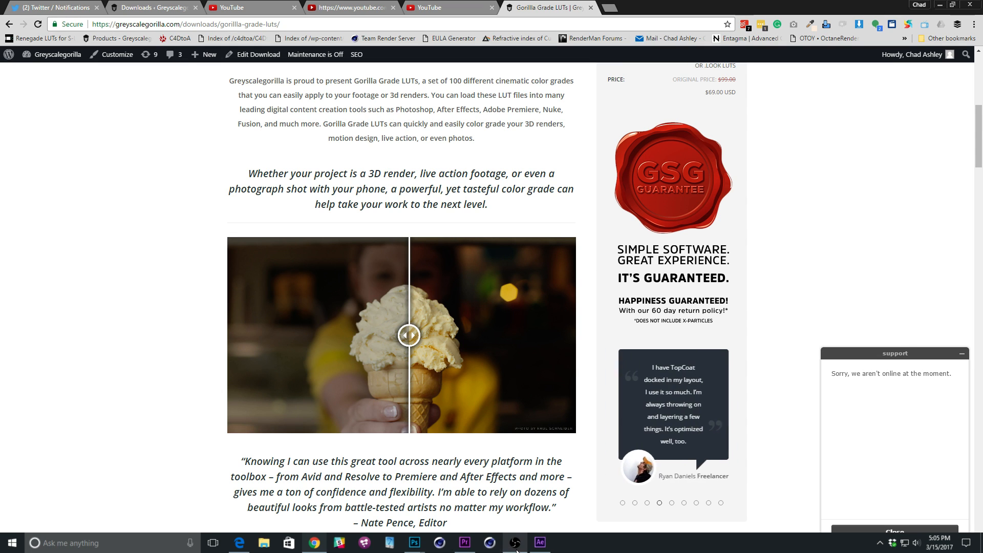
# Switch the Open Broadcaster Software stream to the webcam scene and back to GSG Twitch, and minimize its window.
pyautogui.click(517, 545)
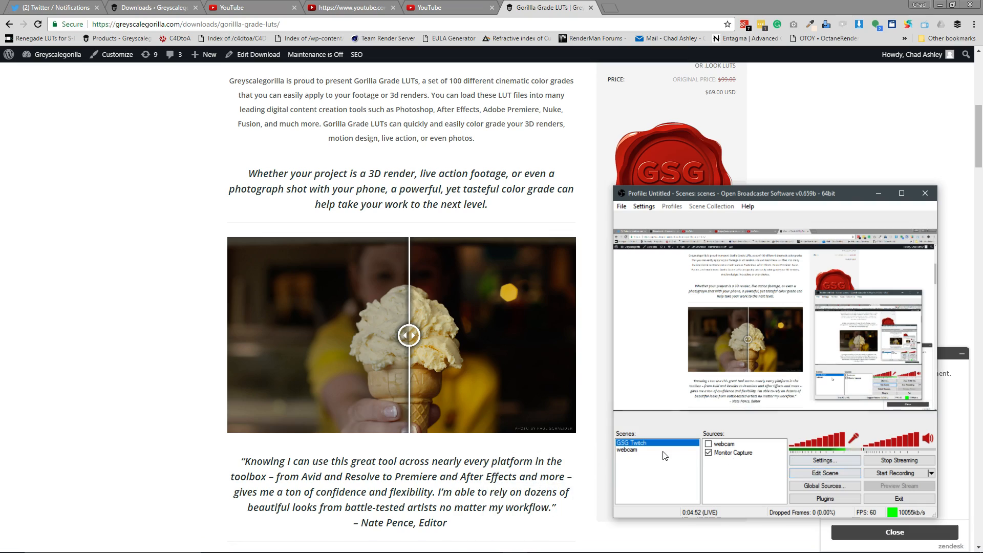
pyautogui.click(634, 451)
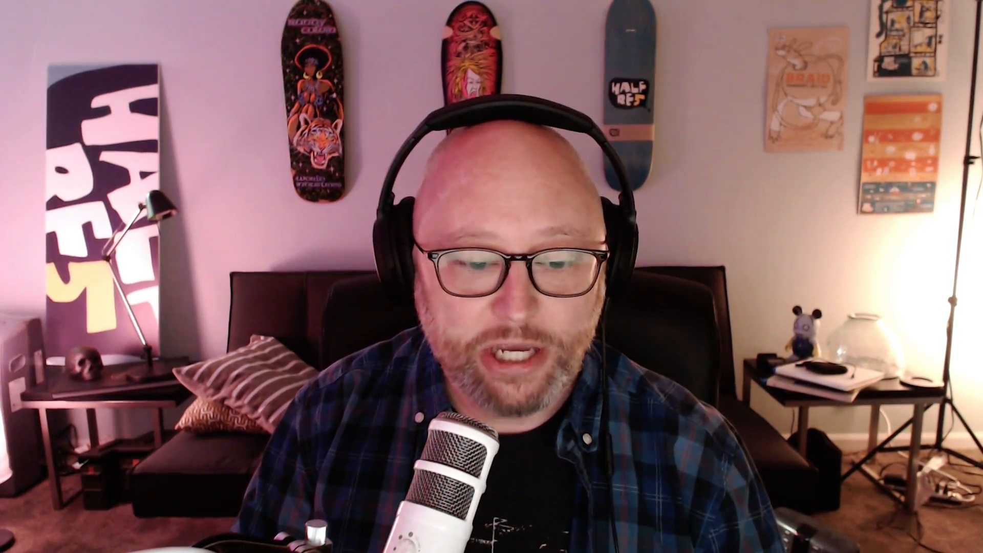
pyautogui.click(651, 444)
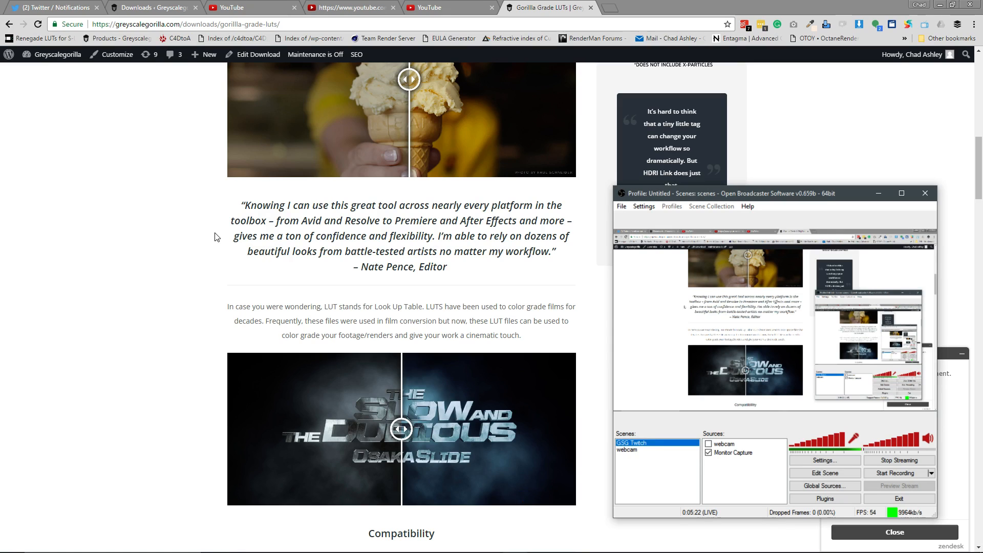
pyautogui.scroll(-8, 136, 241)
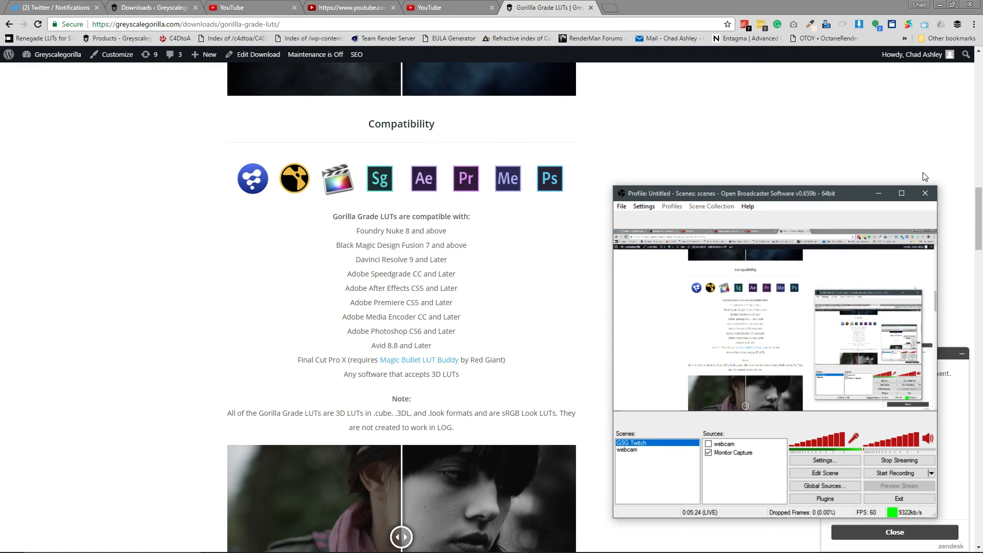
pyautogui.click(878, 193)
# Review the LUT compatibility list and browse the quickstart video thumbnails through to the end of the carousel.
pyautogui.scroll(-1, 637, 293)
pyautogui.scroll(1, 638, 293)
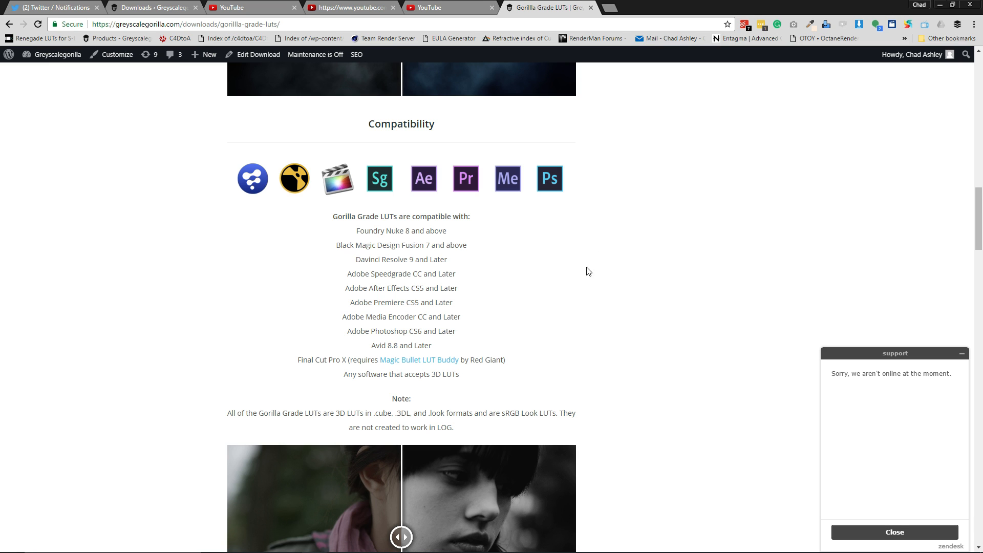
pyautogui.scroll(-10, 567, 275)
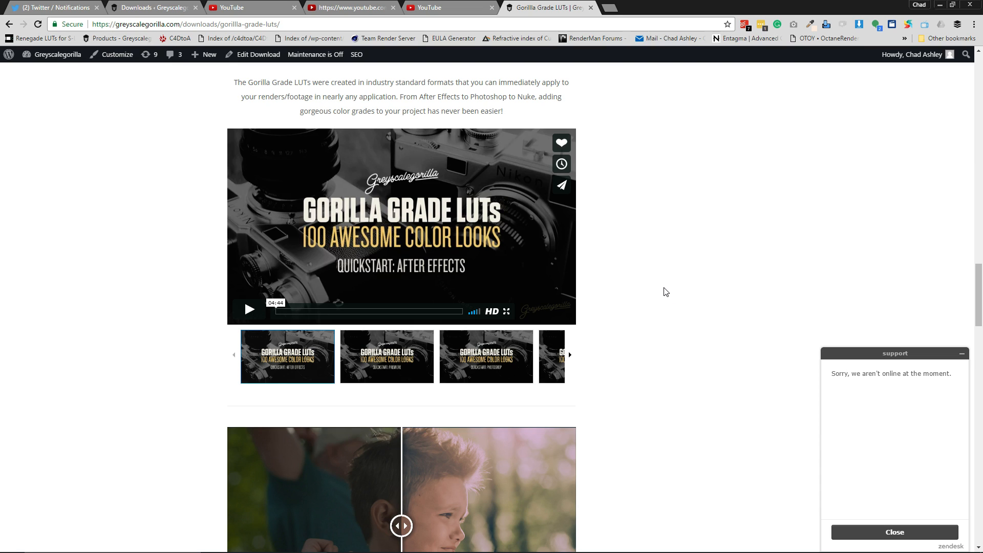
pyautogui.click(572, 360)
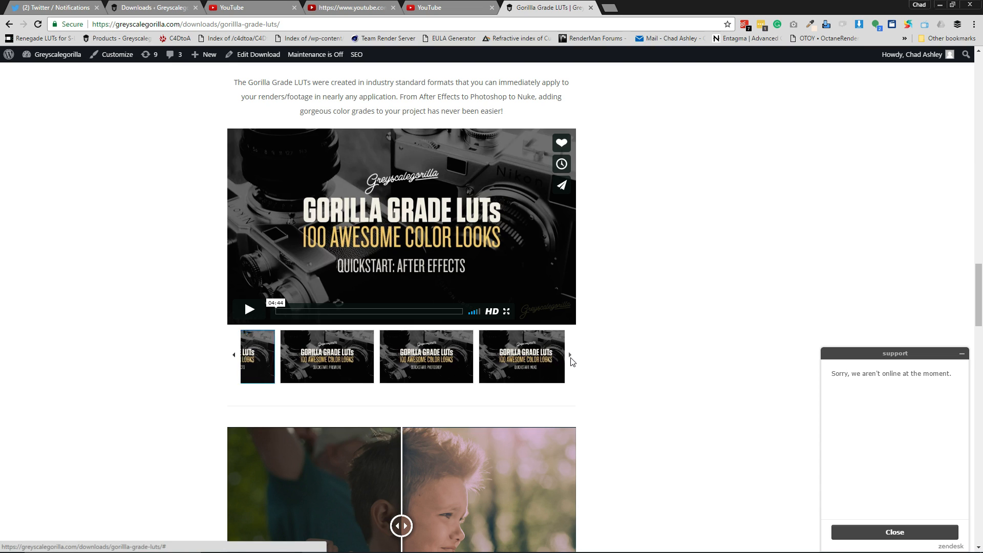
pyautogui.click(570, 355)
pyautogui.click(571, 356)
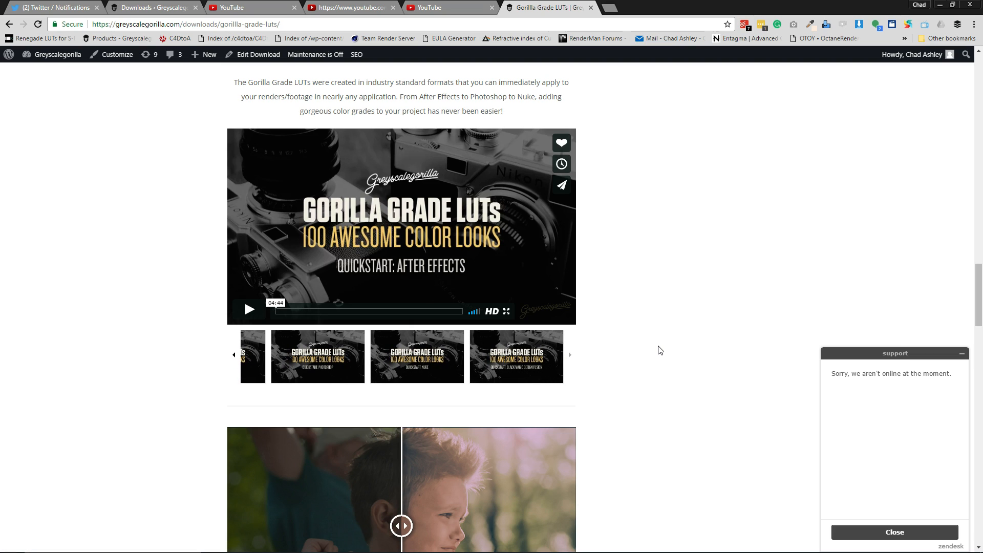
pyautogui.scroll(15, 692, 343)
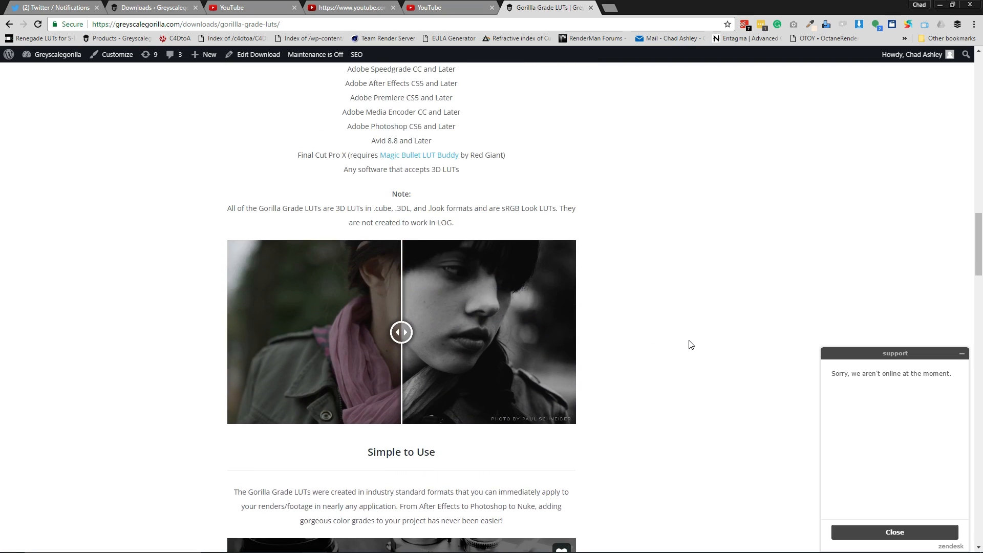
pyautogui.scroll(-1, 692, 343)
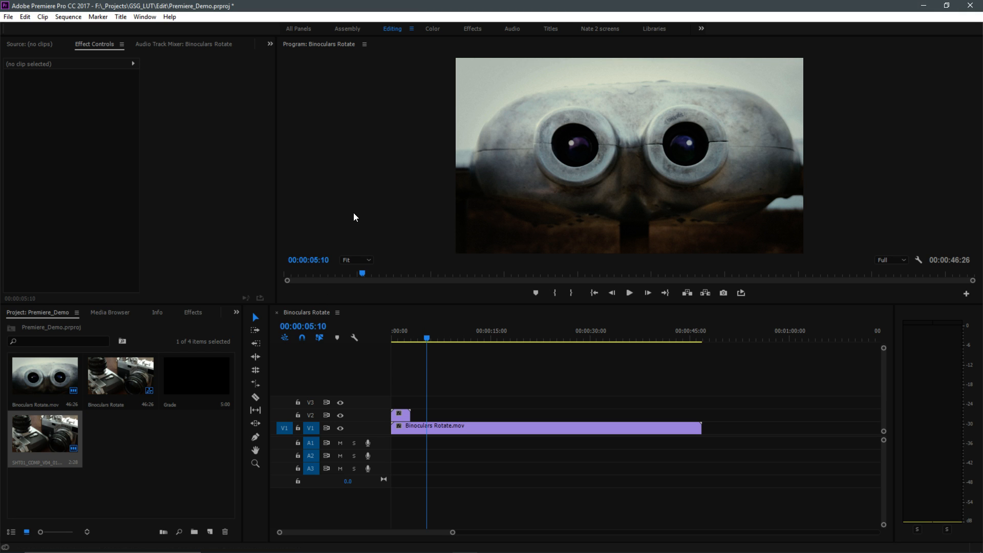
# Switch to Photoshop with the PORTRAIT_WEST LOOP_Before.jpg document in front and reposition its window.
pyautogui.click(515, 542)
pyautogui.click(516, 542)
pyautogui.moveTo(414, 551)
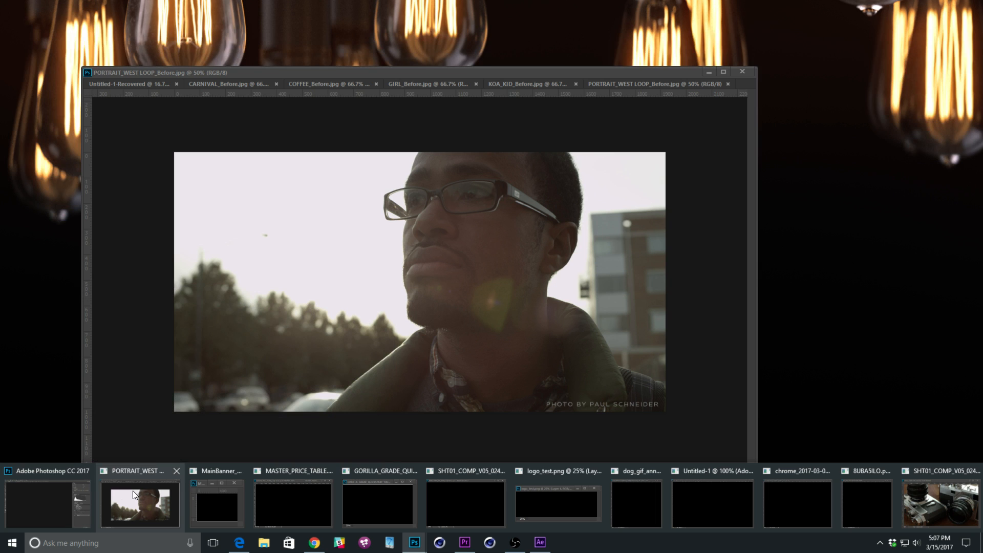
pyautogui.click(134, 487)
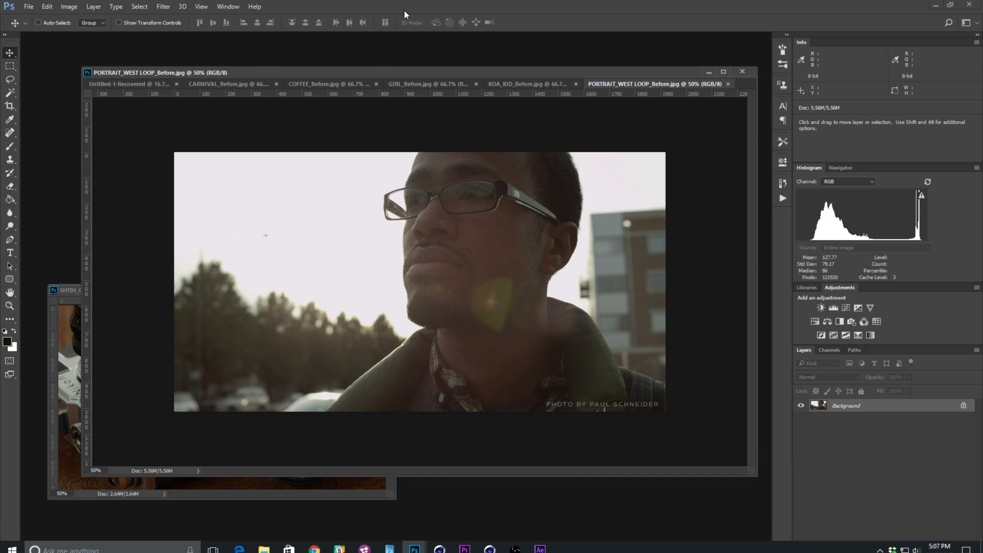
pyautogui.moveTo(411, 72); pyautogui.dragTo(403, 62)
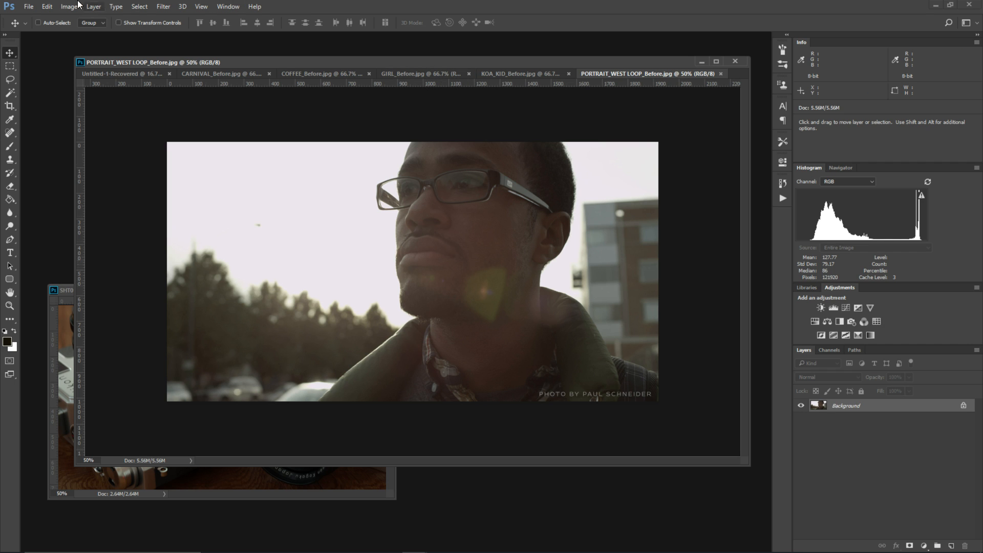
# View the carnival, coffee, girl and KOA_KID sample photos, ending on PORTRAIT_WEST LOOP_Before.jpg.
pyautogui.click(249, 72)
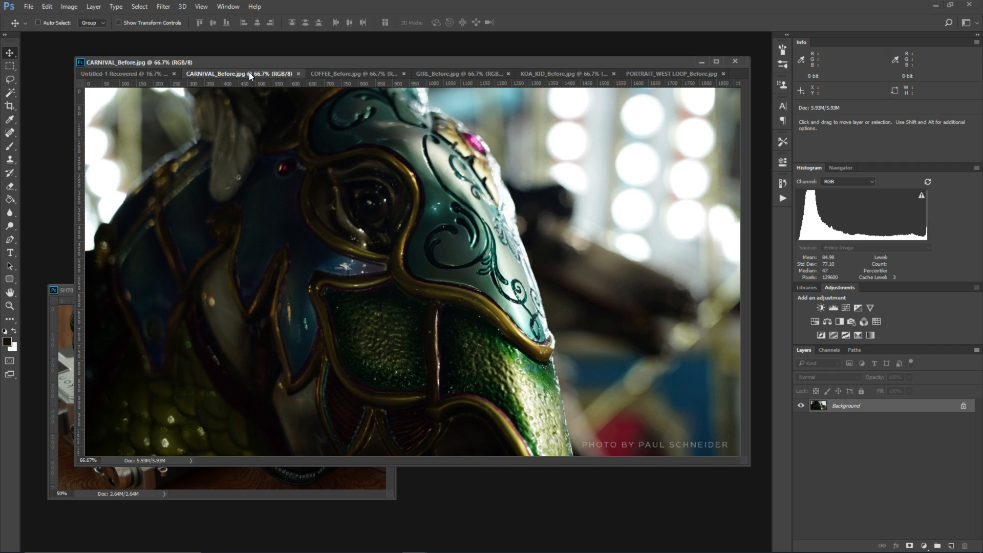
pyautogui.click(346, 72)
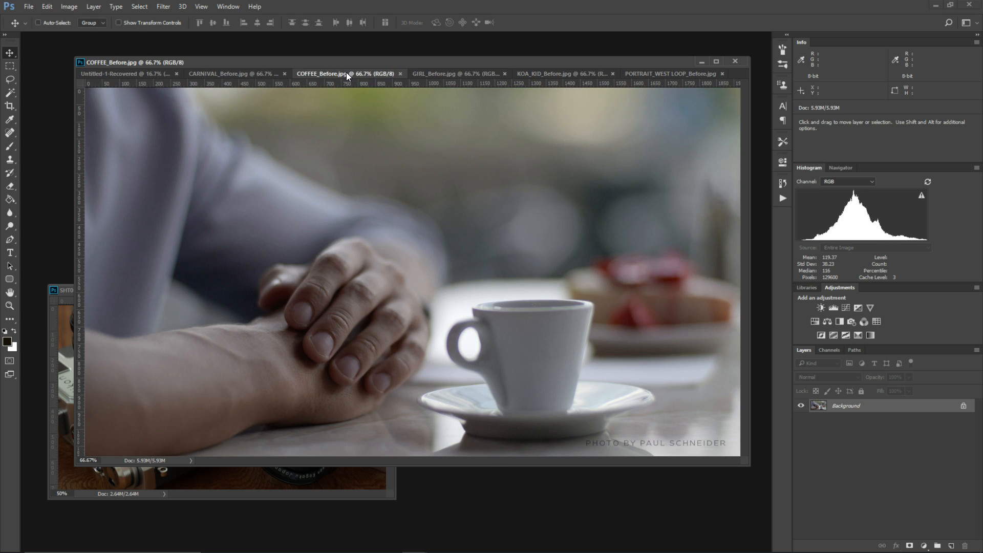
pyautogui.click(444, 74)
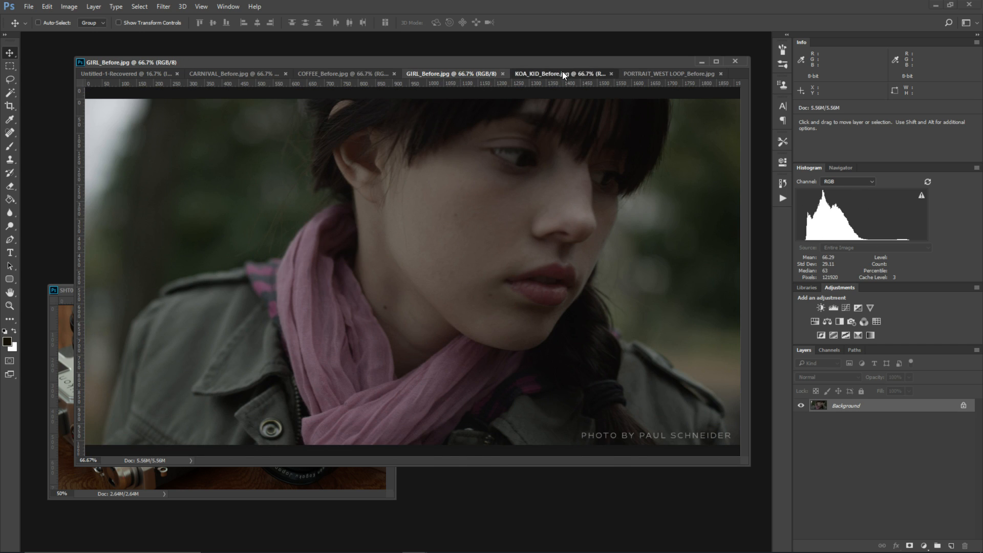
pyautogui.click(562, 73)
pyautogui.click(662, 75)
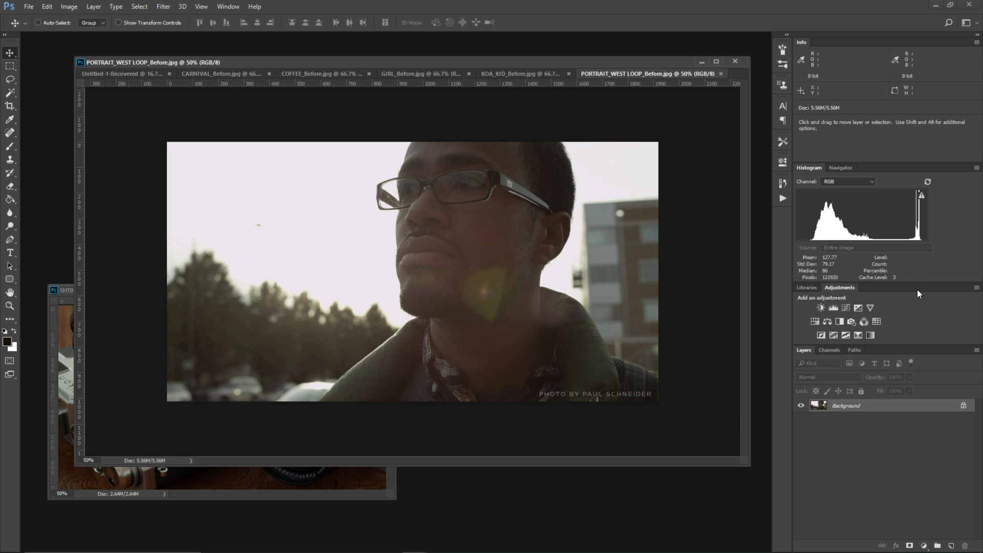
# Add a Color Lookup adjustment layer above the portrait and, after browsing the available LUTs, set its 3DLUT file to GSG_LUT_Basic_BlueBoost.3dl.
pyautogui.click(877, 321)
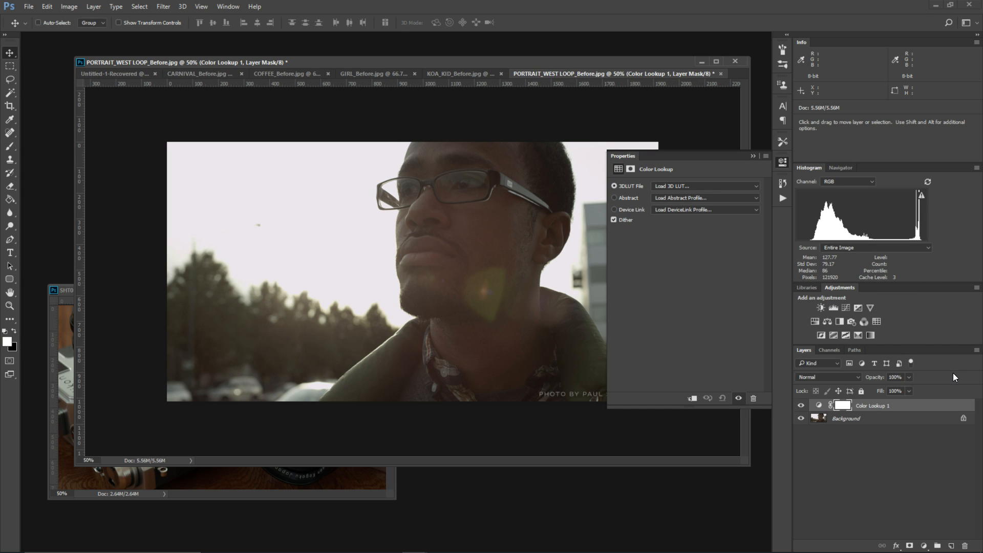
pyautogui.moveTo(656, 61); pyautogui.dragTo(601, 55)
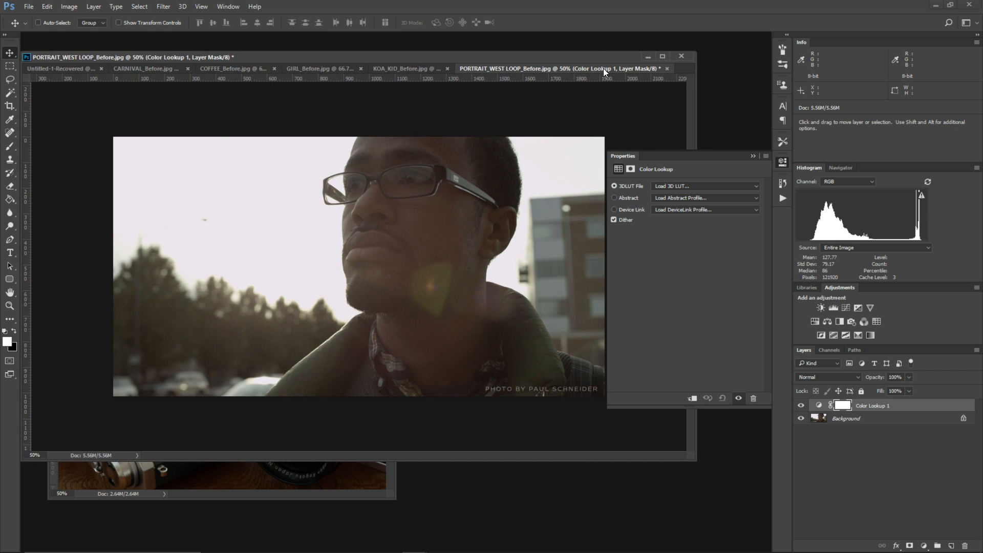
pyautogui.click(693, 185)
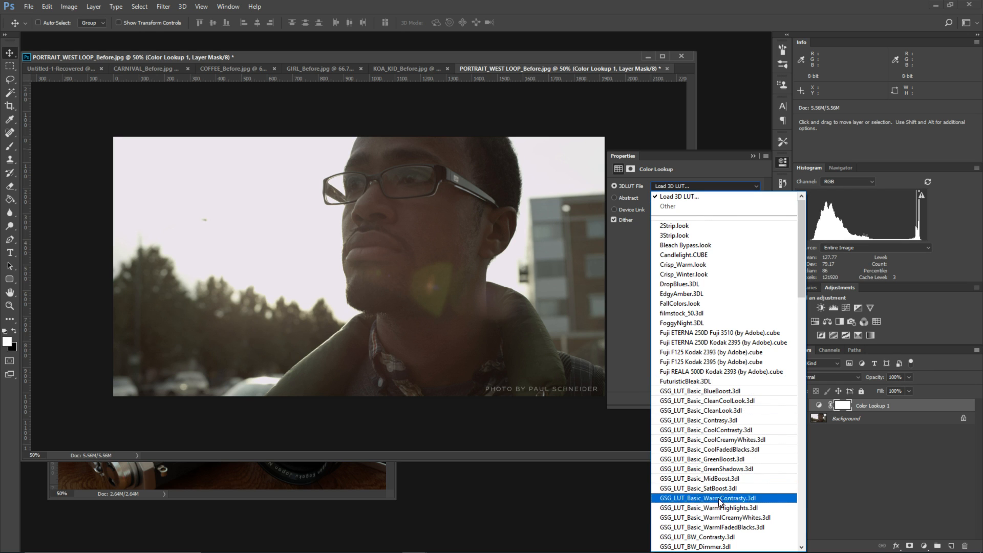
pyautogui.scroll(-15, 736, 396)
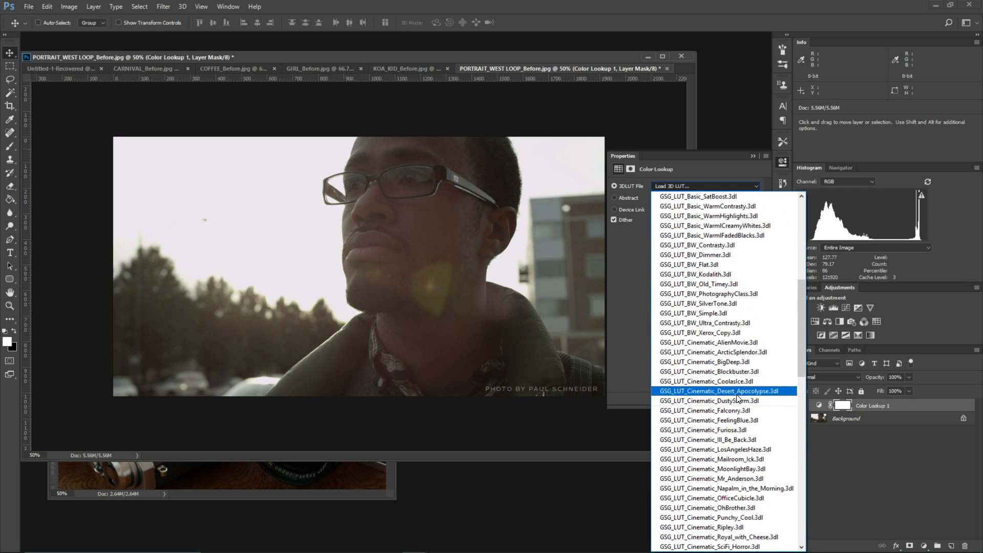
pyautogui.moveTo(804, 371); pyautogui.dragTo(805, 287)
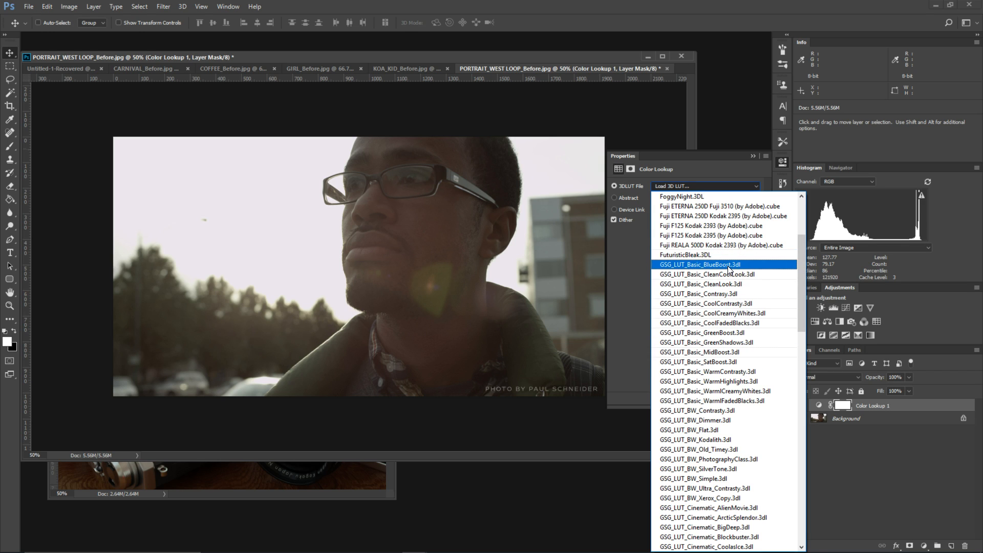
pyautogui.moveTo(801, 324); pyautogui.dragTo(806, 392)
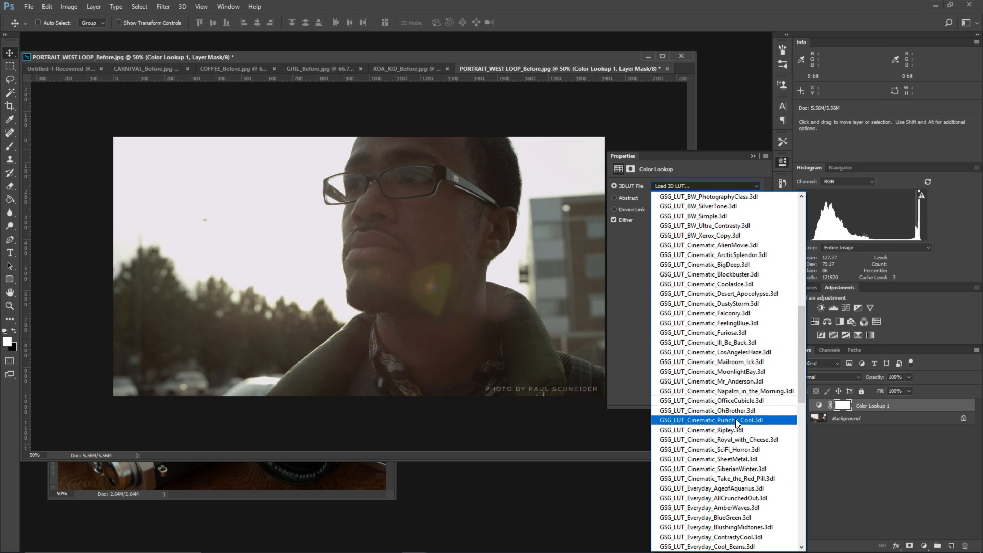
pyautogui.moveTo(805, 382); pyautogui.dragTo(810, 447)
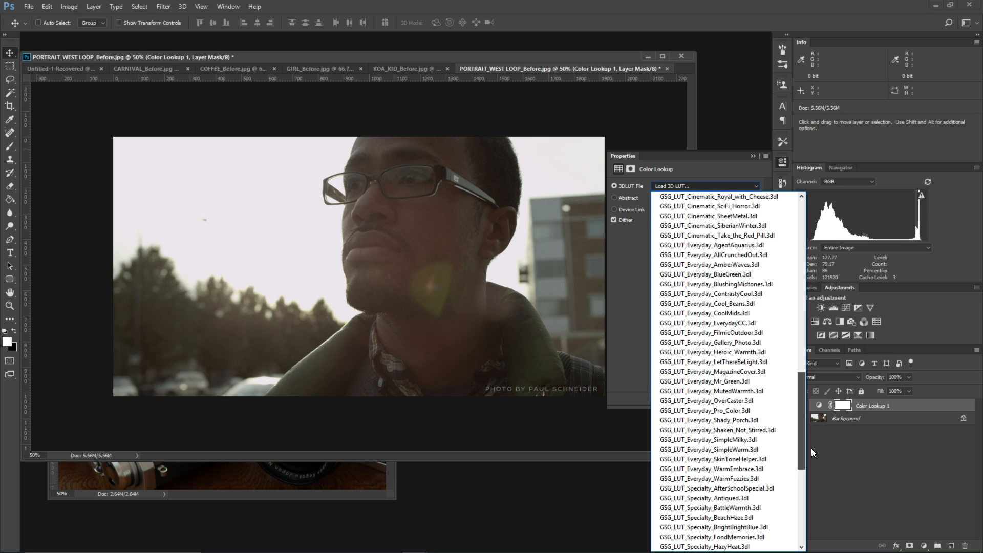
pyautogui.moveTo(811, 447); pyautogui.dragTo(805, 500)
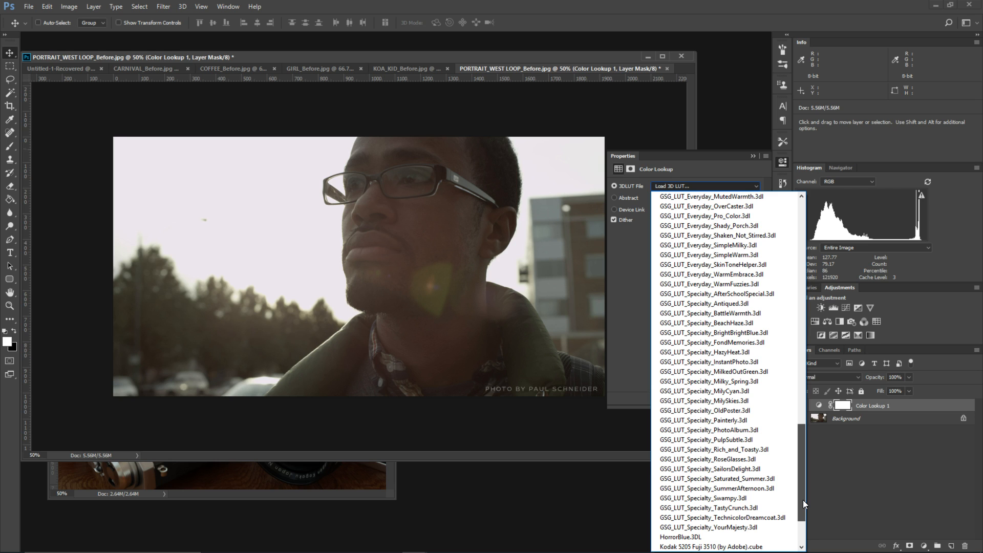
pyautogui.moveTo(801, 500); pyautogui.dragTo(794, 307)
pyautogui.click(745, 279)
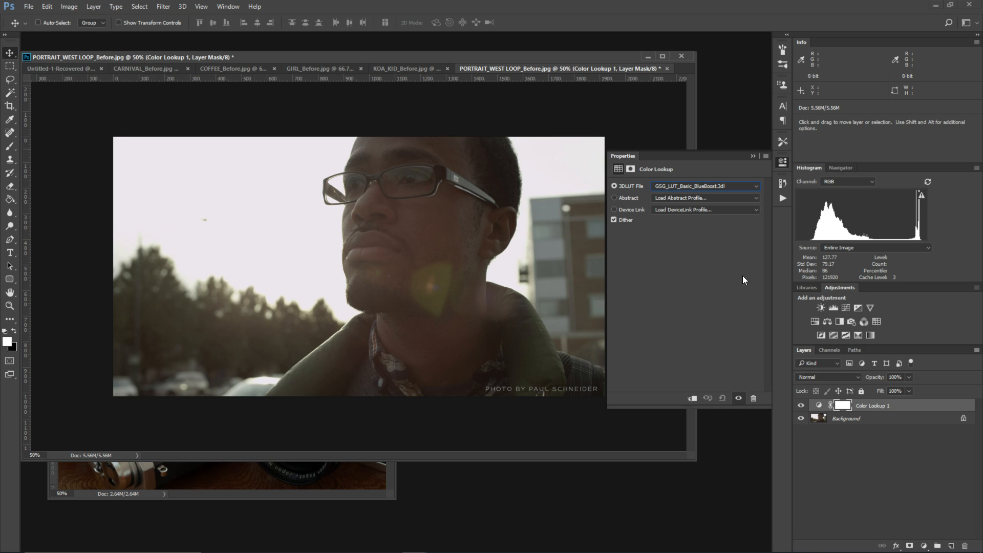
# Preview the Basic LUTs on the portrait one after another, including Contrasty, CoolCreamyWhites, MidBoost, SatBoost and WarmHighlights, ending on GSG_LUT_Basic_WarmlCreamyWhites.3dl.
pyautogui.click(702, 189)
pyautogui.click(702, 189)
pyautogui.press('Down')
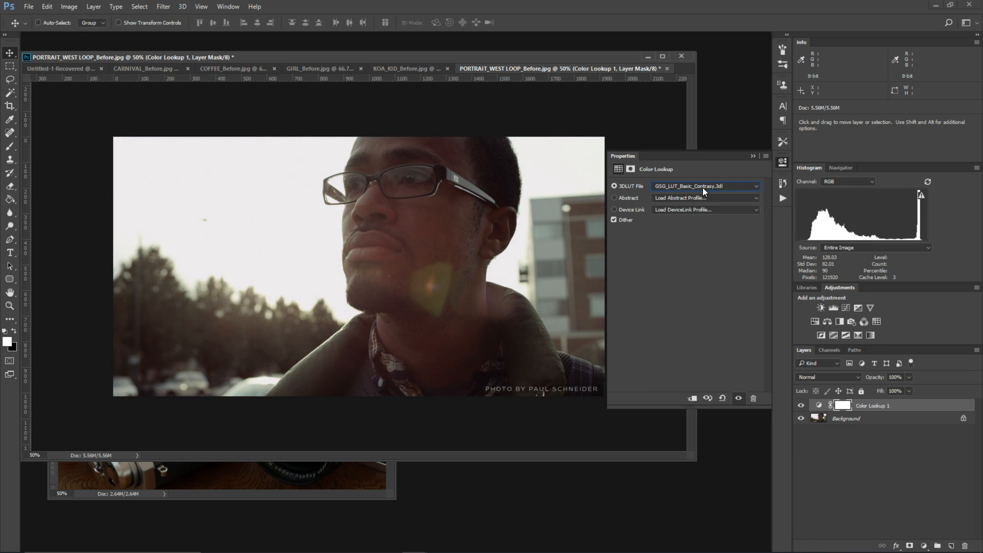
pyautogui.press('Down')
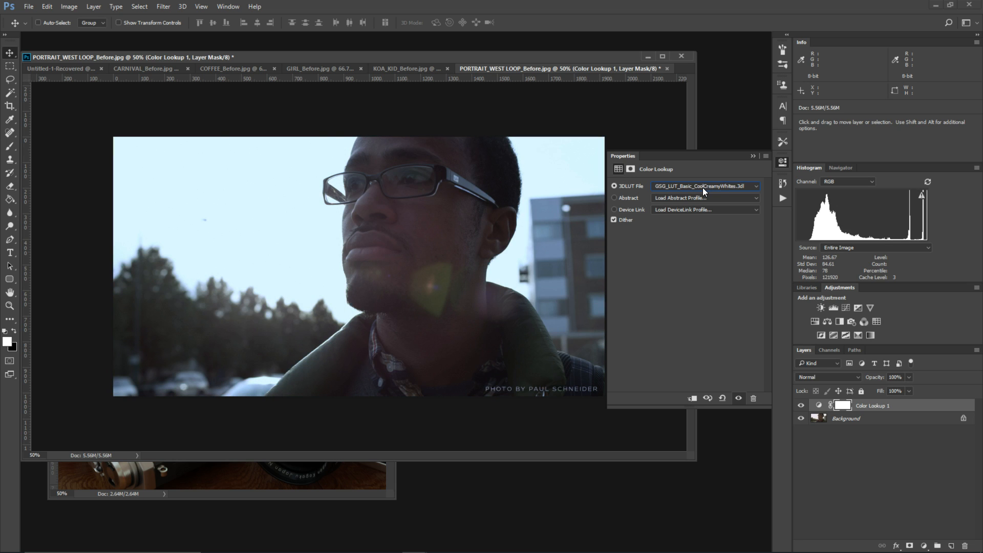
pyautogui.press('Down')
pyautogui.press('Down')
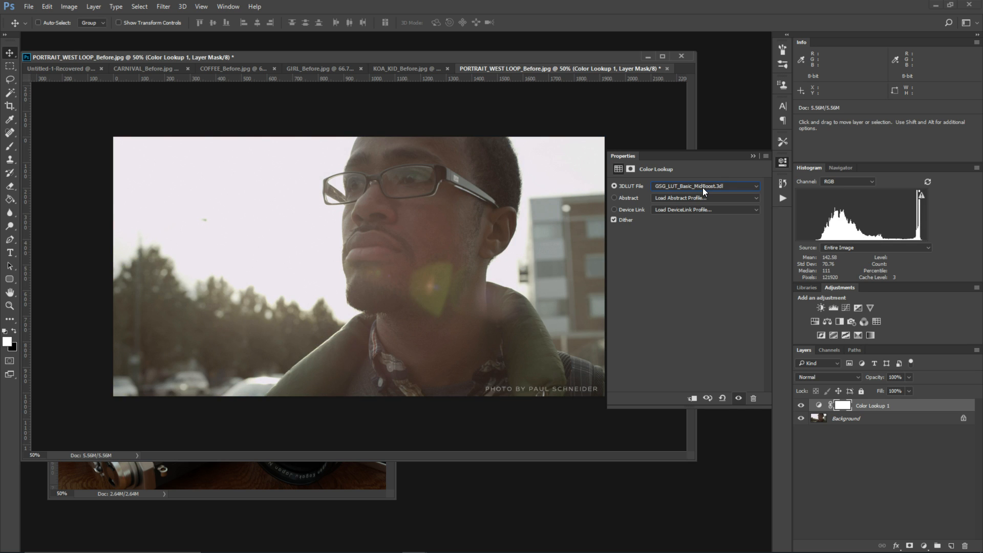
pyautogui.press('Down')
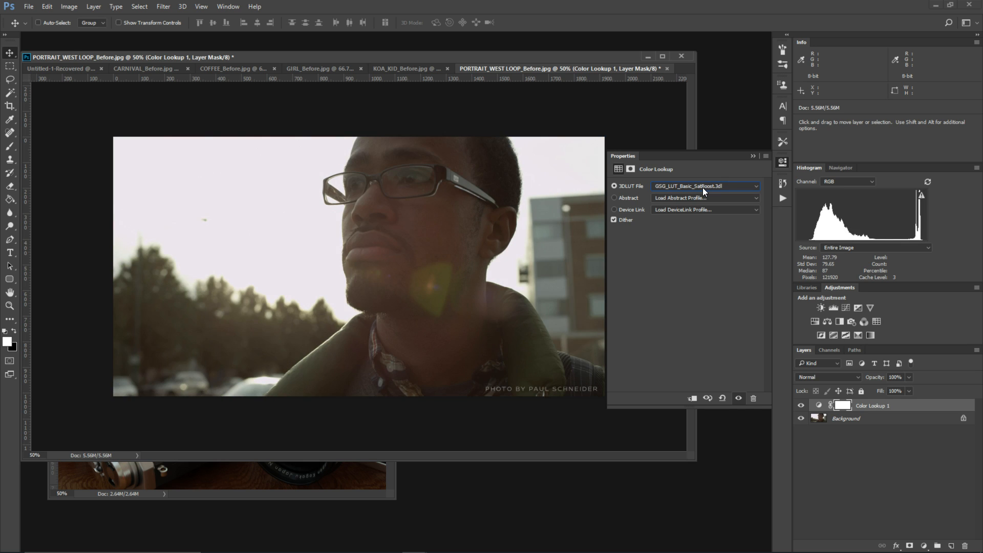
pyautogui.press('Down')
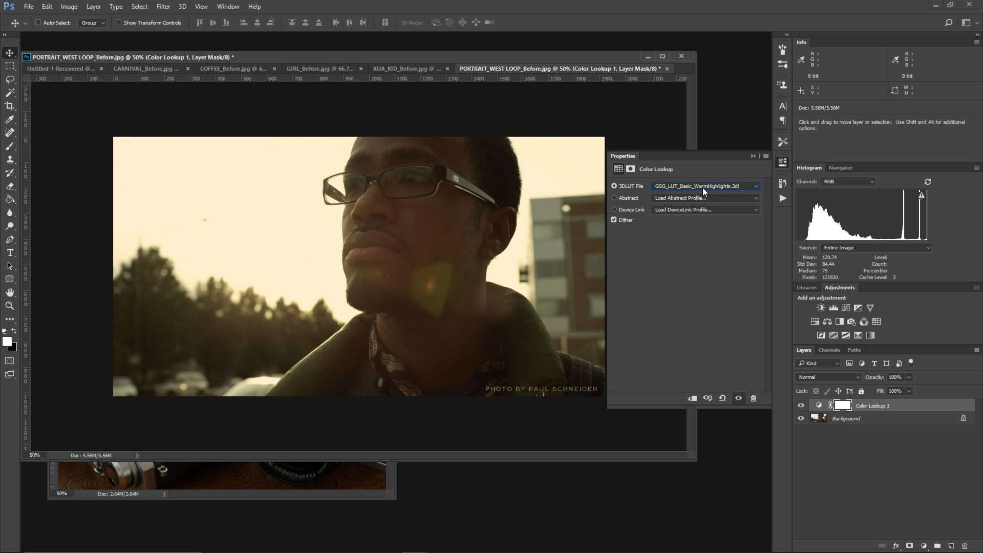
pyautogui.press('Down')
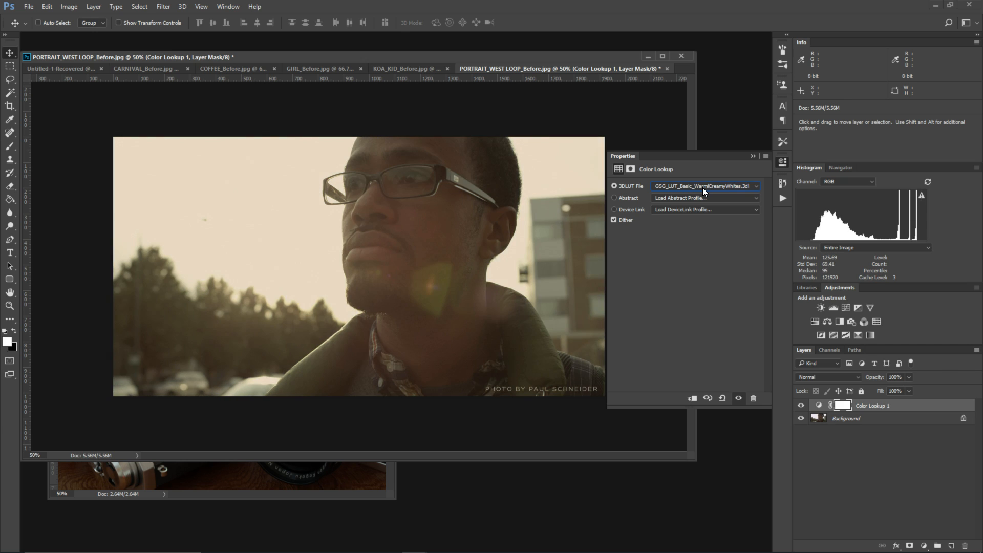
# Preview the cinematic LUTs GSG_LUT_Cinematic_AlienMovie.3dl and GSG_LUT_Cinematic_ArcticSplendor.3dl on the portrait.
pyautogui.click(702, 188)
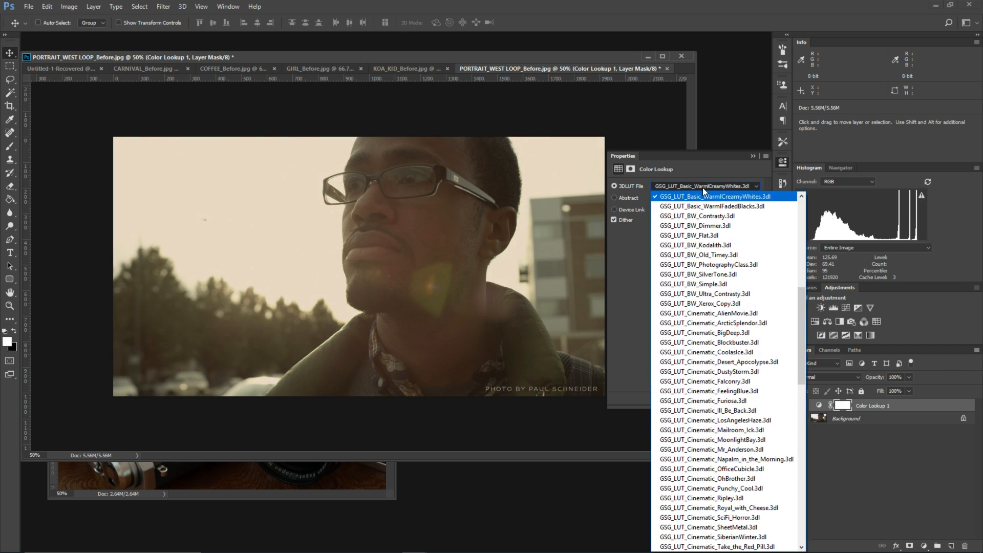
pyautogui.click(717, 313)
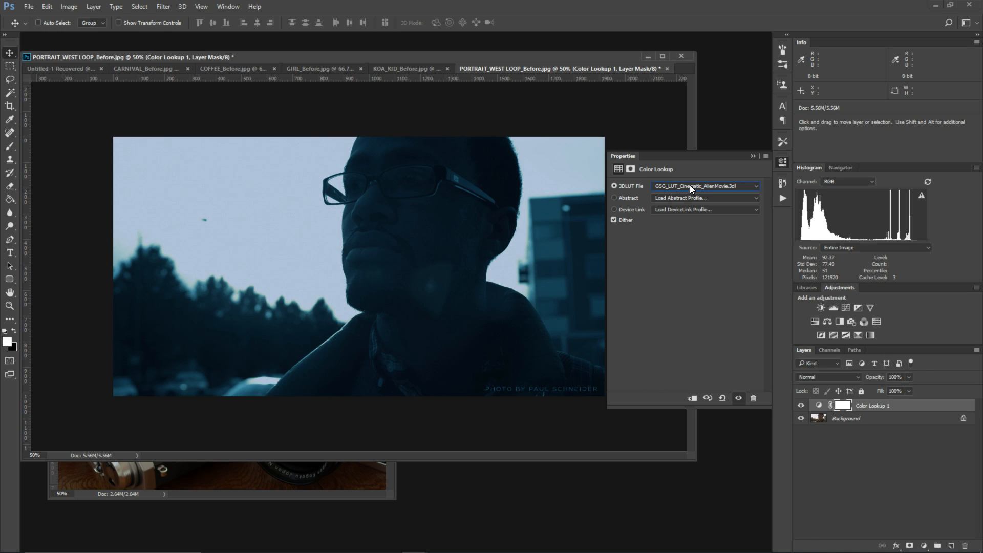
pyautogui.press('Down')
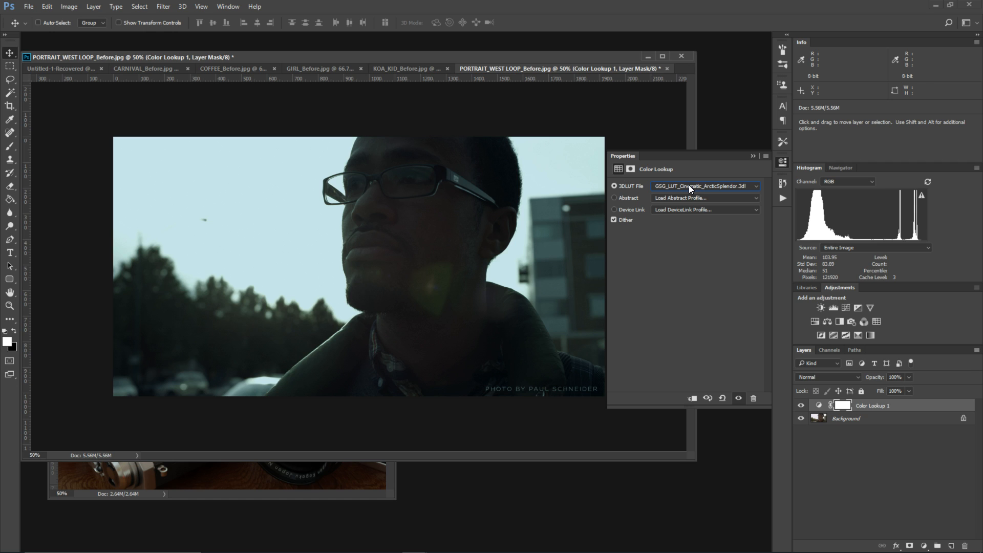
# Reduce the Color Lookup 1 layer's opacity to about 66% to soften the look, return it to 100% and deselect the layer.
pyautogui.click(908, 377)
pyautogui.moveTo(886, 392); pyautogui.dragTo(887, 395)
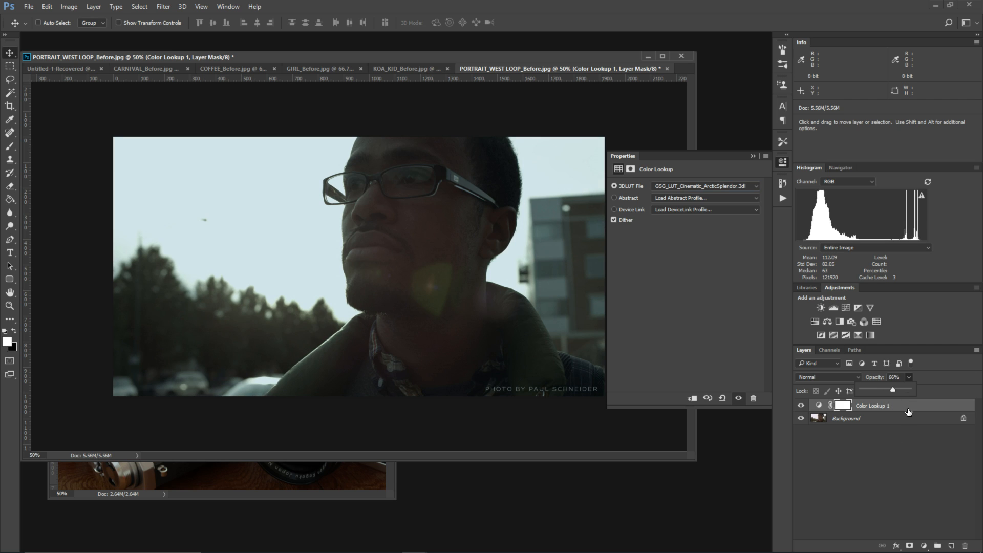
pyautogui.moveTo(892, 391); pyautogui.dragTo(937, 402)
pyautogui.click(914, 455)
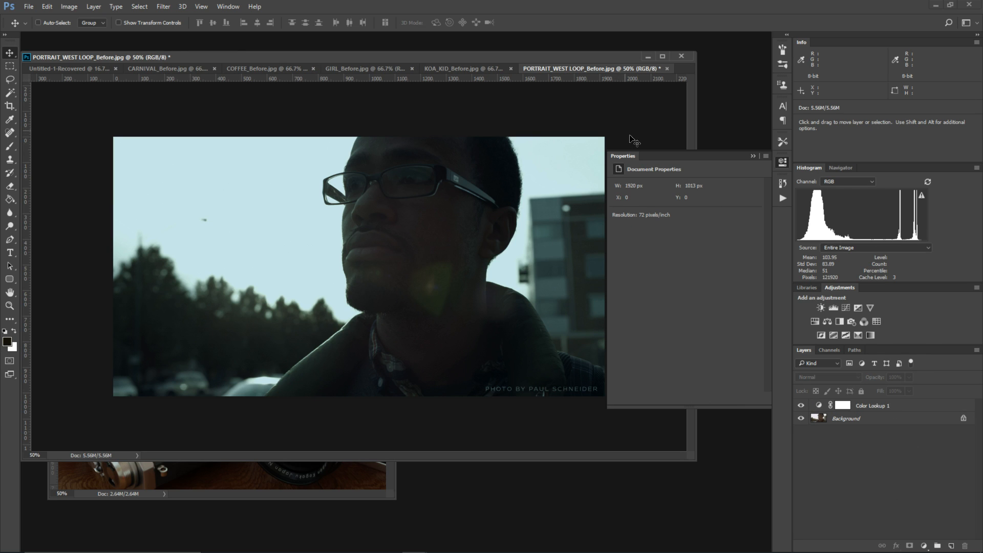
# Reselect the Color Lookup 1 adjustment and preview the next cinematic LUTs through Blockbuster to GSG_LUT_Cinematic_CoolasIce.3dl.
pyautogui.click(818, 406)
pyautogui.click(680, 188)
pyautogui.click(681, 187)
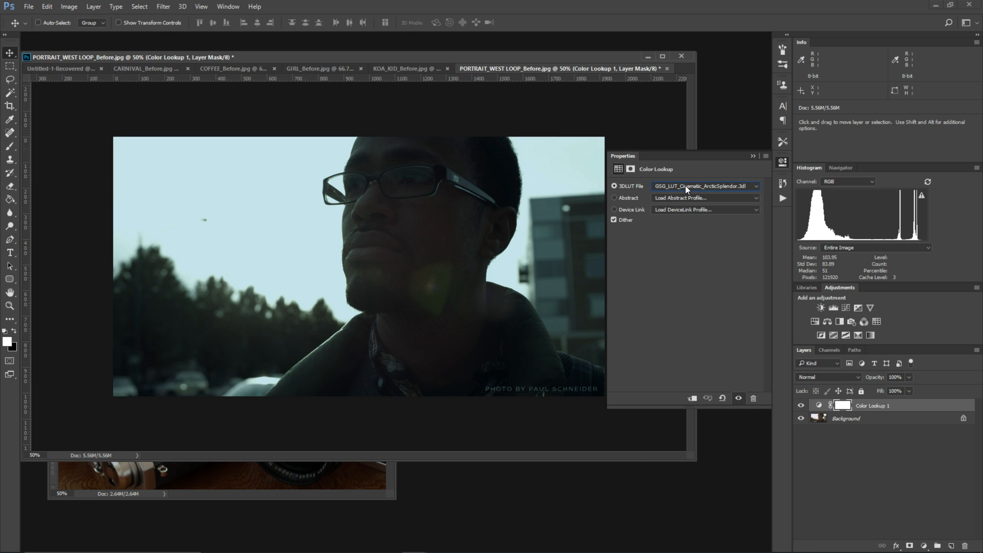
pyautogui.press('Down')
pyautogui.press('Down')
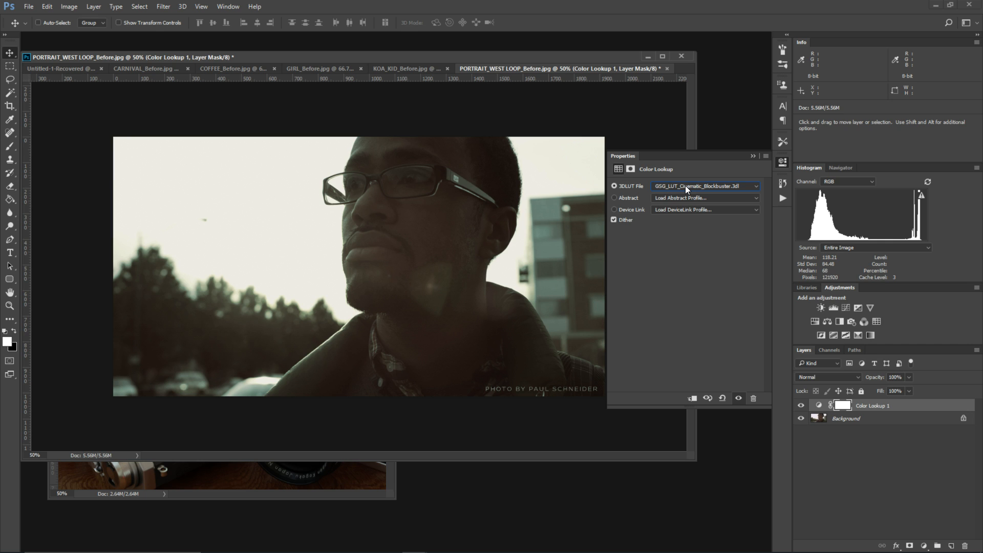
pyautogui.press('Down')
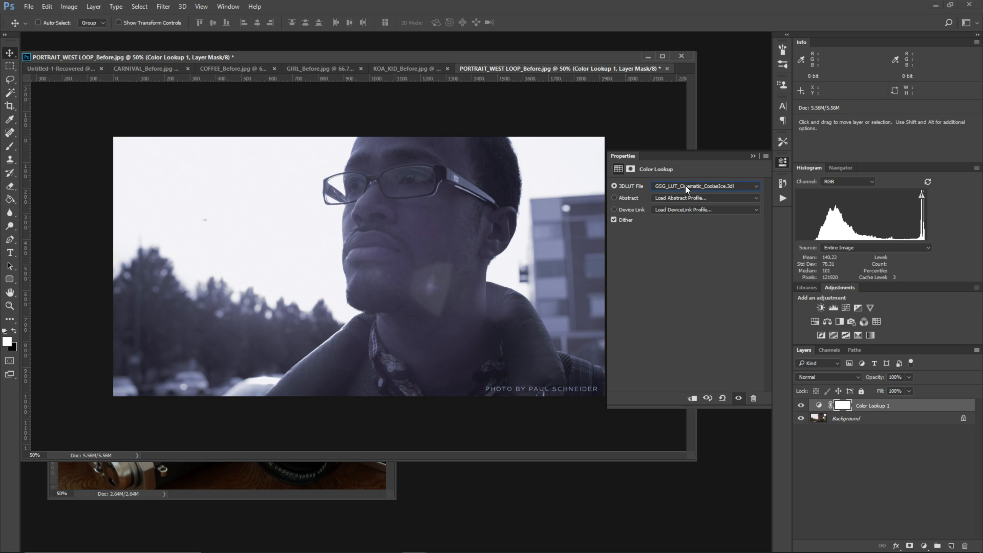
# Set the 3DLUT file to GSG_LUT_Cinematic_OhBrother.3dl and vary the layer's opacity down to about 41% and back to 100%.
pyautogui.click(686, 185)
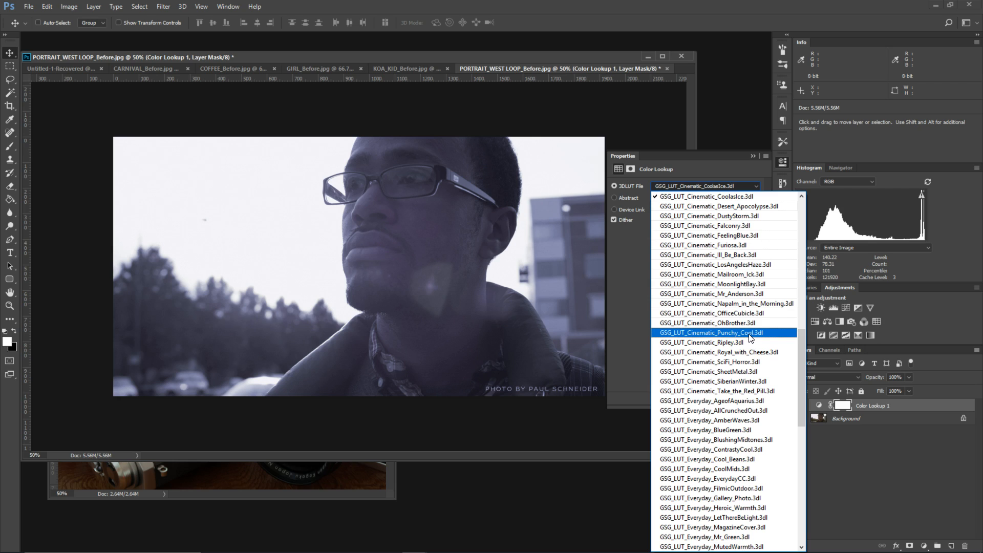
pyautogui.click(735, 322)
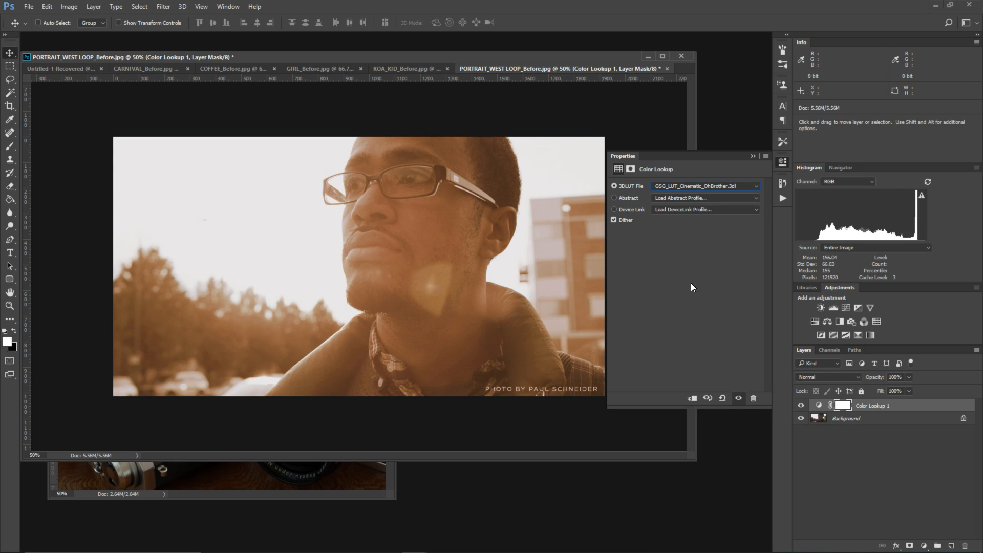
pyautogui.click(909, 377)
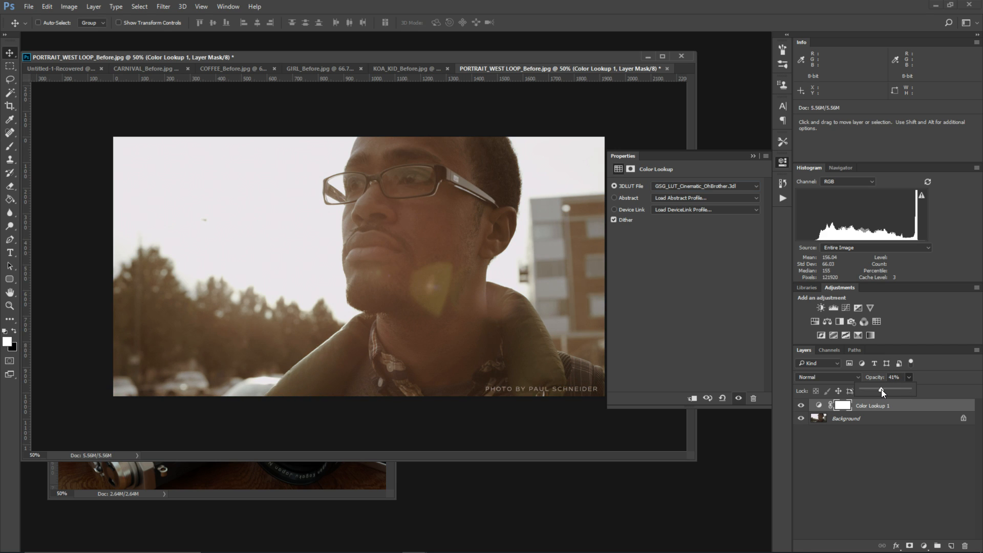
pyautogui.moveTo(880, 389); pyautogui.dragTo(908, 389)
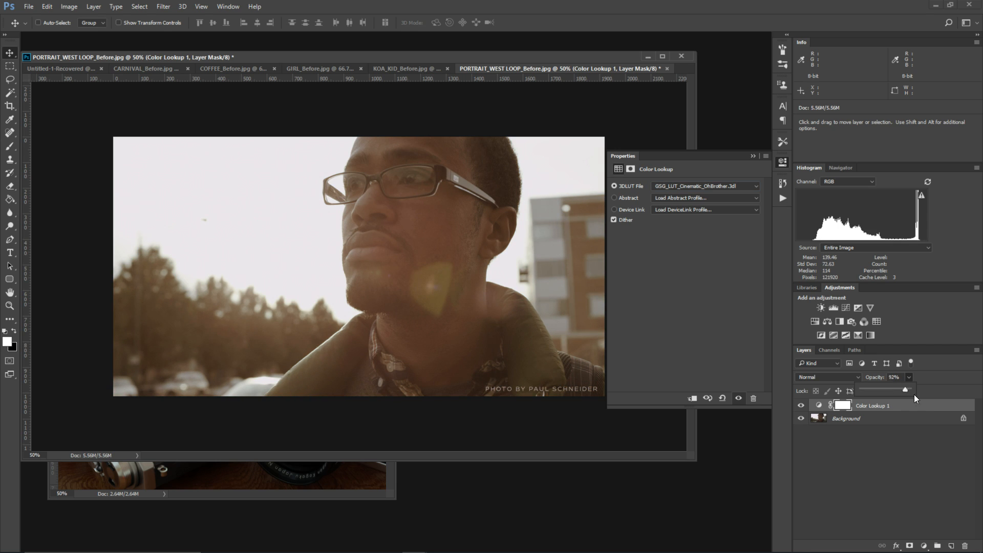
# Preview the Everyday LUTs AgeofAquarius, AllCrunchedOut and AmberWaves on the portrait.
pyautogui.click(690, 186)
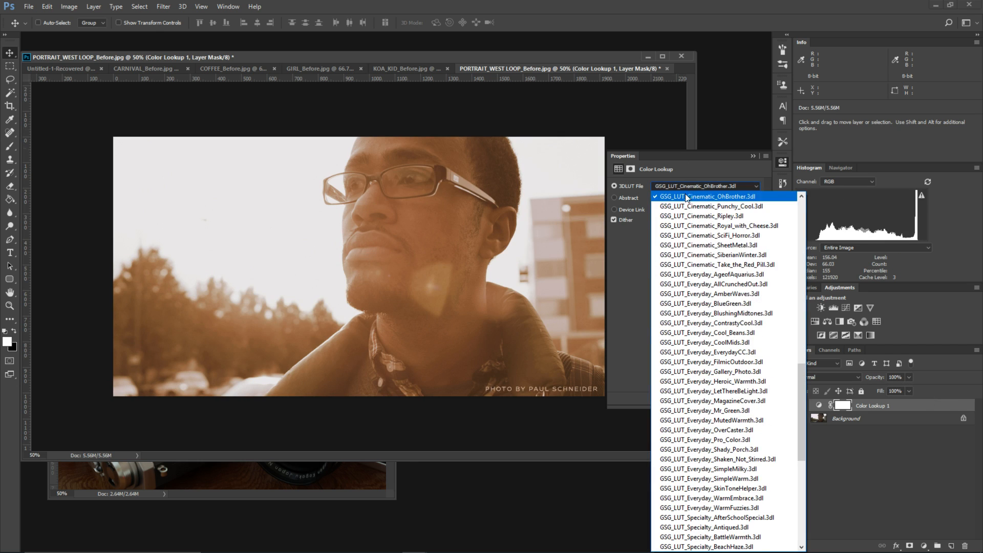
pyautogui.click(718, 274)
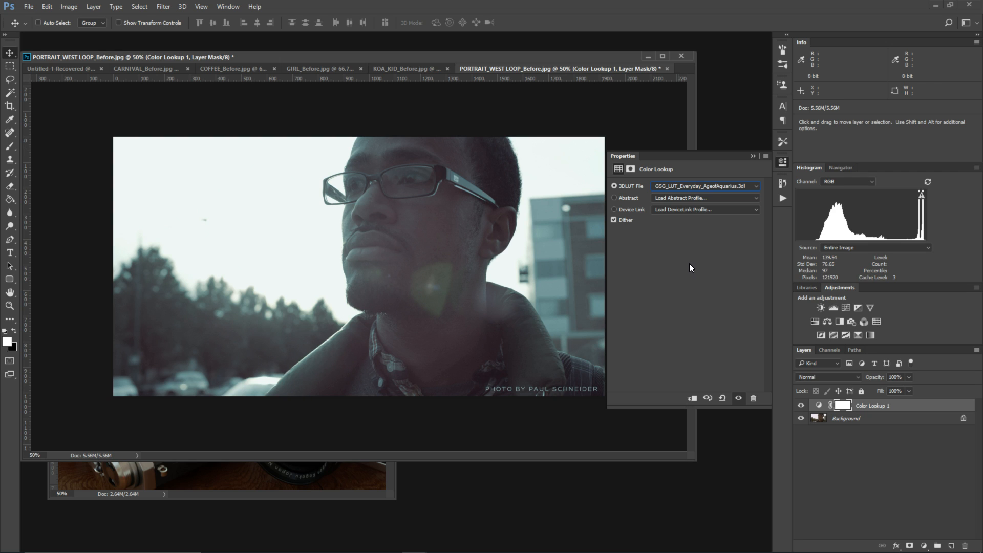
pyautogui.press('Down')
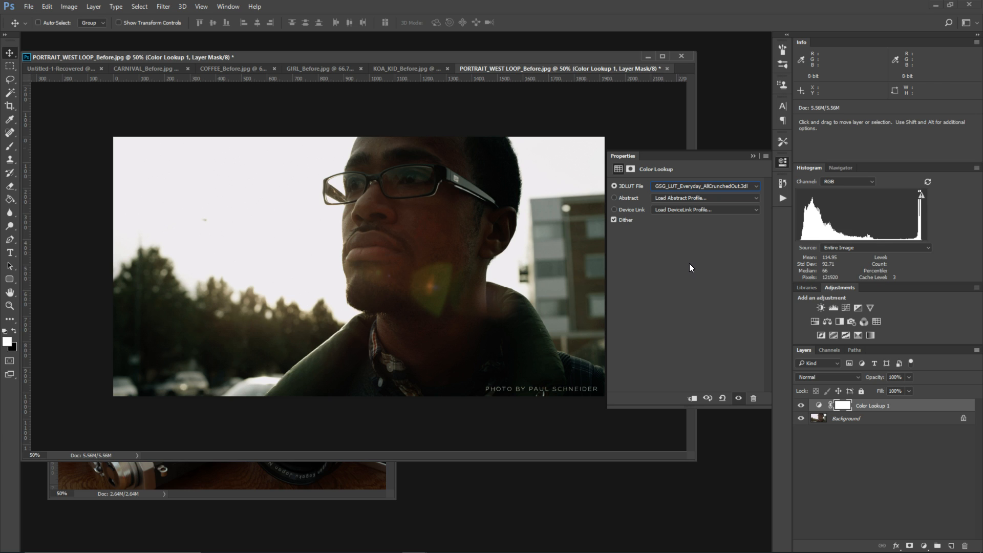
pyautogui.press('Down')
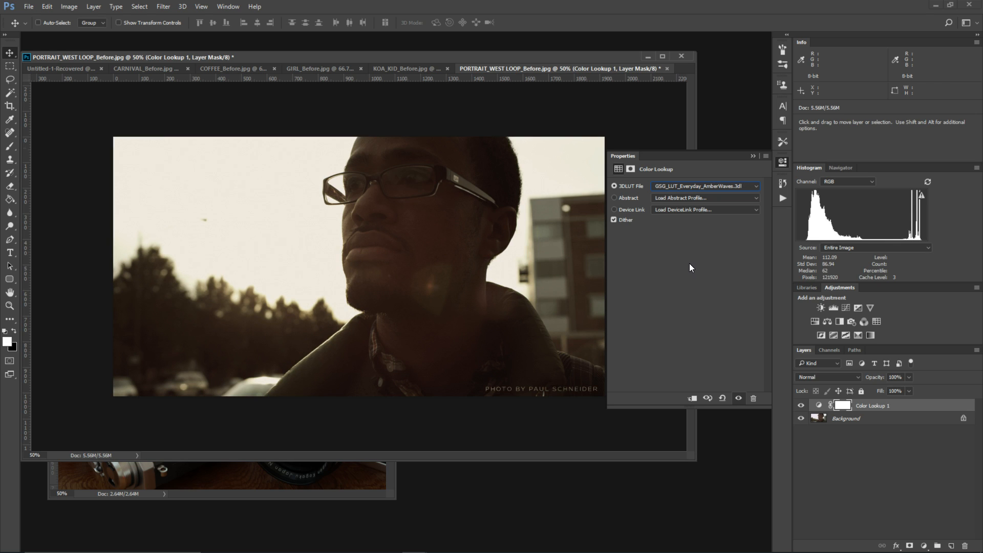
# Set the portrait's 3DLUT file to GSG_LUT_Everyday_EverydayCC.3dl and toggle the Color Lookup 1 layer's visibility to compare before and after.
pyautogui.click(683, 190)
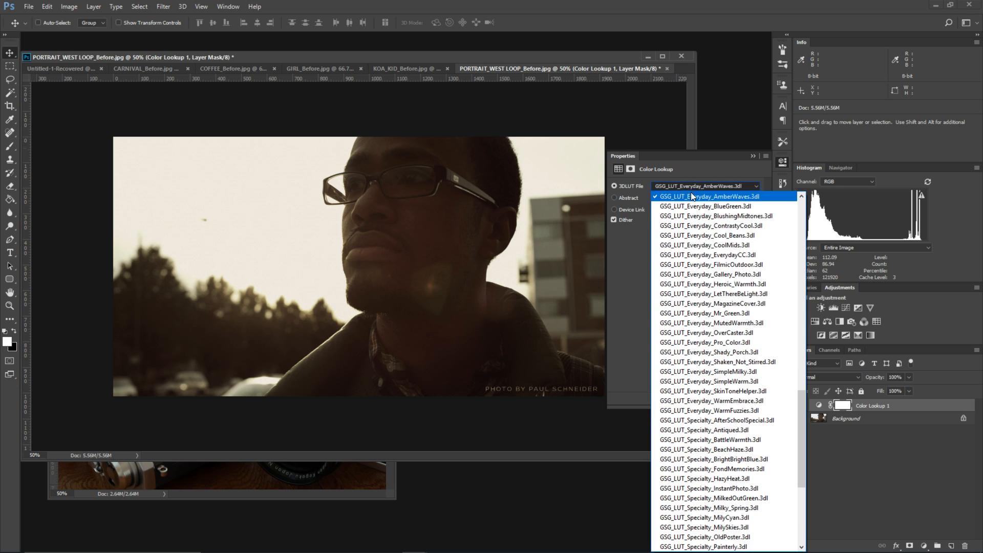
pyautogui.click(715, 257)
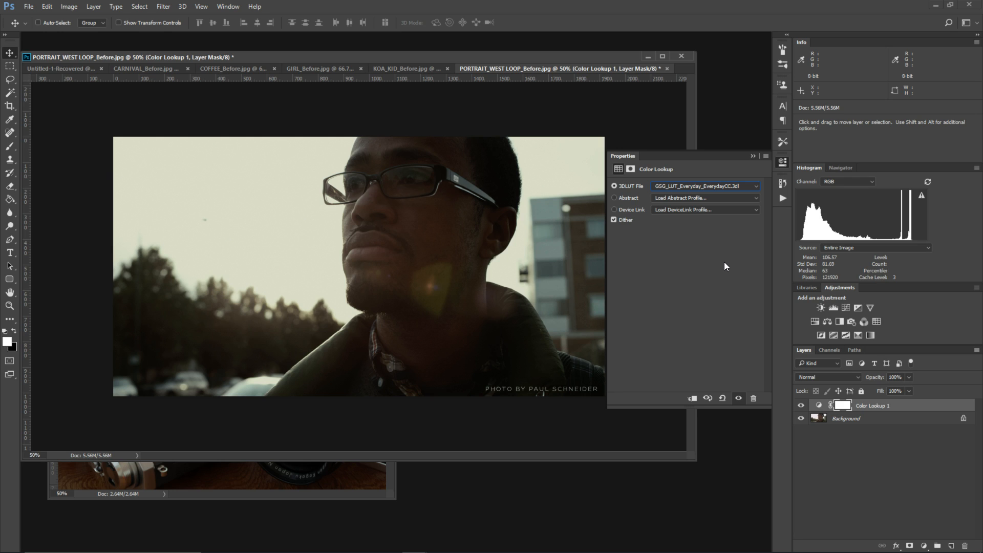
pyautogui.click(800, 406)
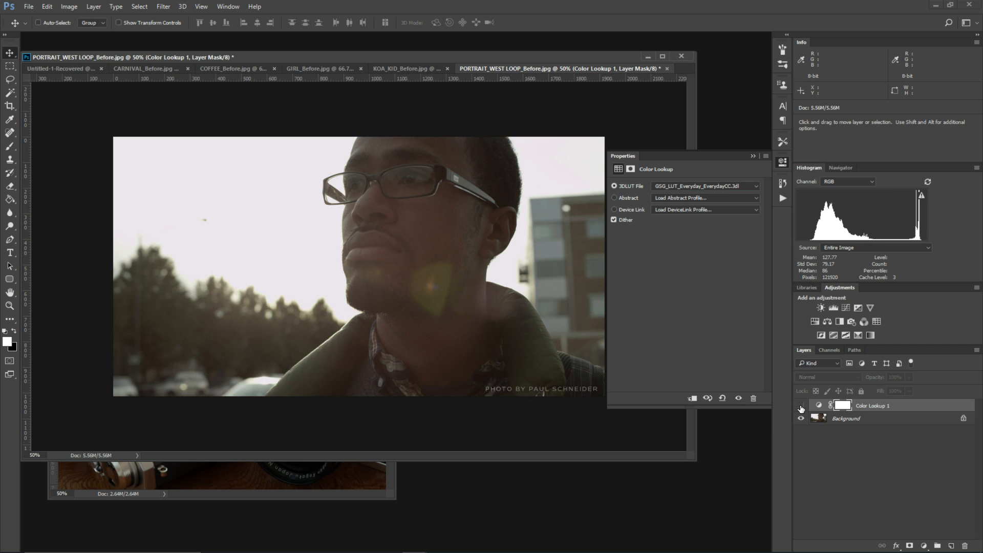
pyautogui.click(801, 406)
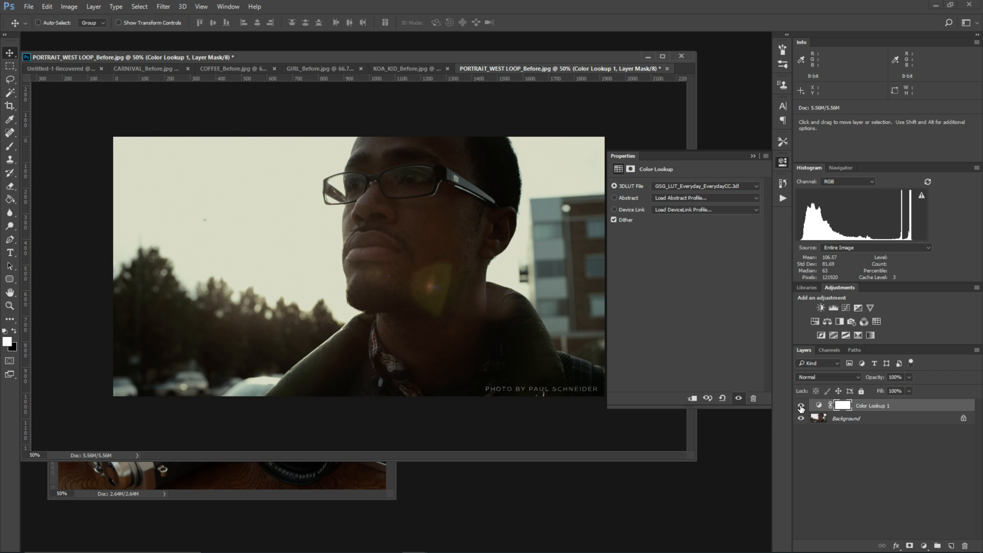
pyautogui.click(801, 406)
pyautogui.click(801, 406)
# Add a Color Lookup adjustment layer to KOA_KID_Before.jpg and step through the Specialty LUTs to set its 3DLUT file to GSG_LUT_Specialty_BeachHaze.3dl.
pyautogui.click(398, 69)
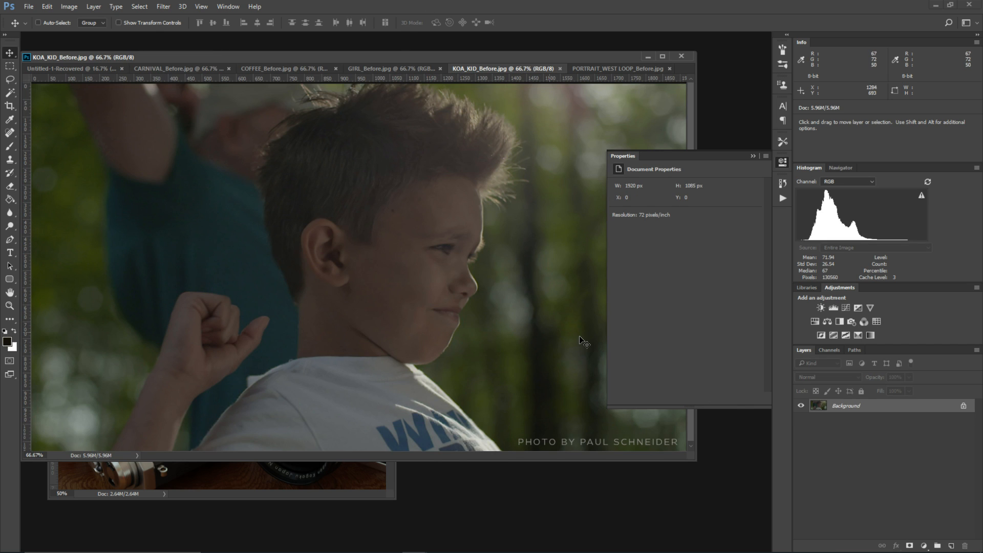
pyautogui.click(878, 318)
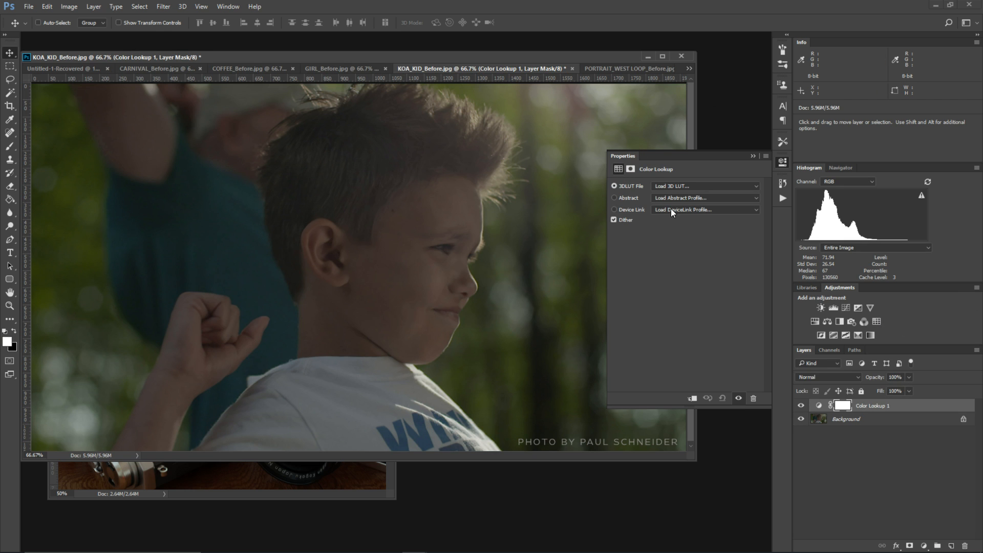
pyautogui.click(686, 186)
pyautogui.scroll(-20, 732, 398)
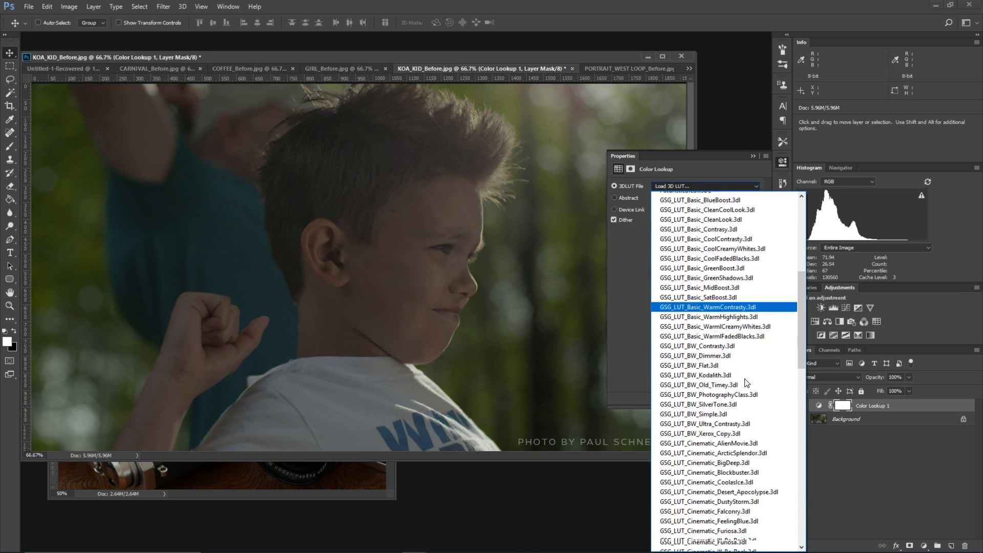
pyautogui.scroll(-7, 751, 368)
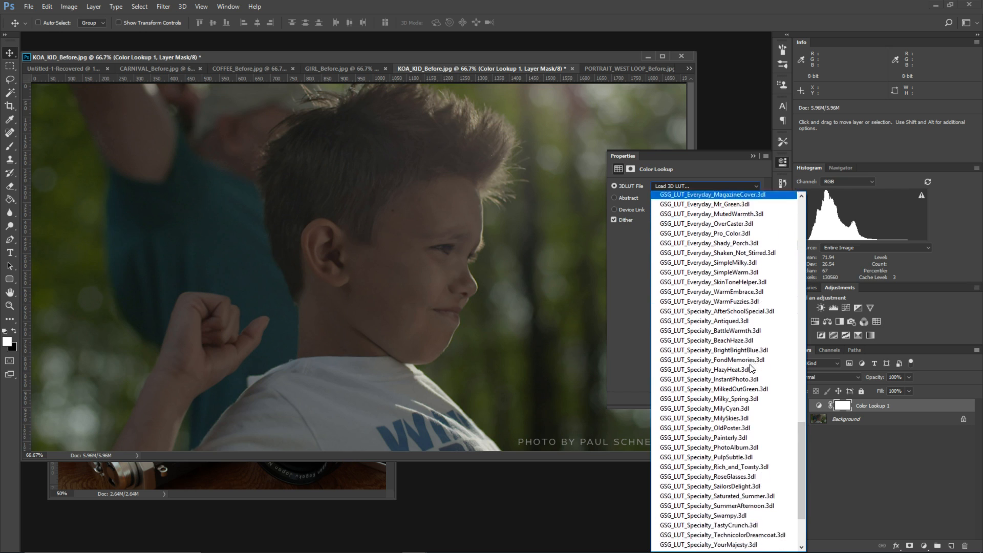
pyautogui.scroll(2, 744, 301)
pyautogui.scroll(1, 745, 303)
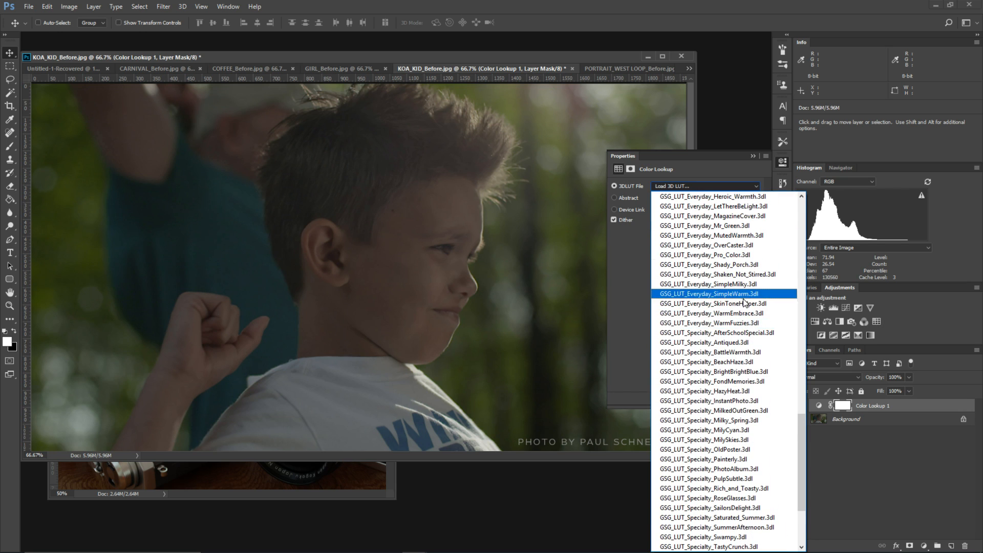
pyautogui.click(758, 333)
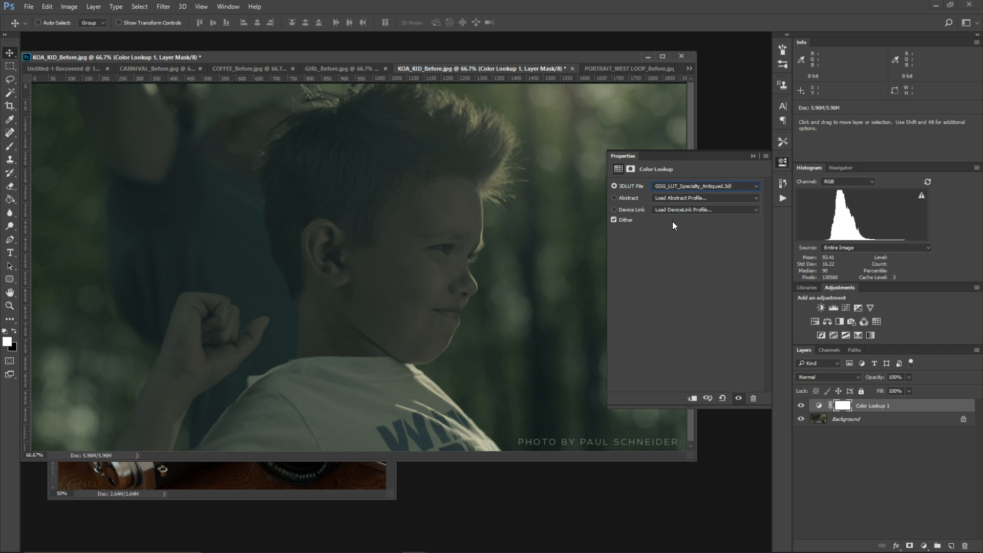
pyautogui.press('Down')
pyautogui.press('Down')
pyautogui.press('Down')
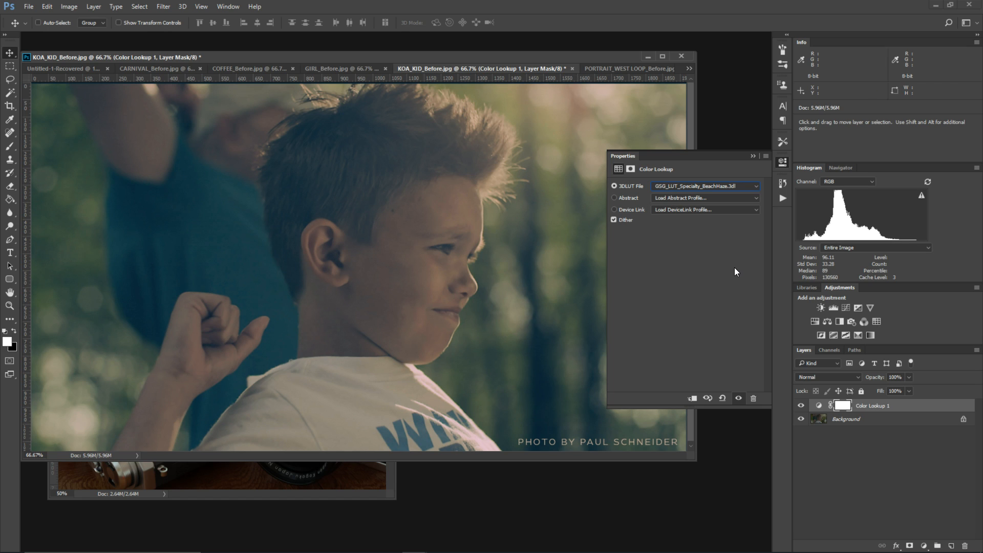
# Add a second Color Lookup layer, hide Color Lookup 1, and set the new layer's 3DLUT file to GSG_LUT_Everyday_MagazineCover.3dl.
pyautogui.click(878, 322)
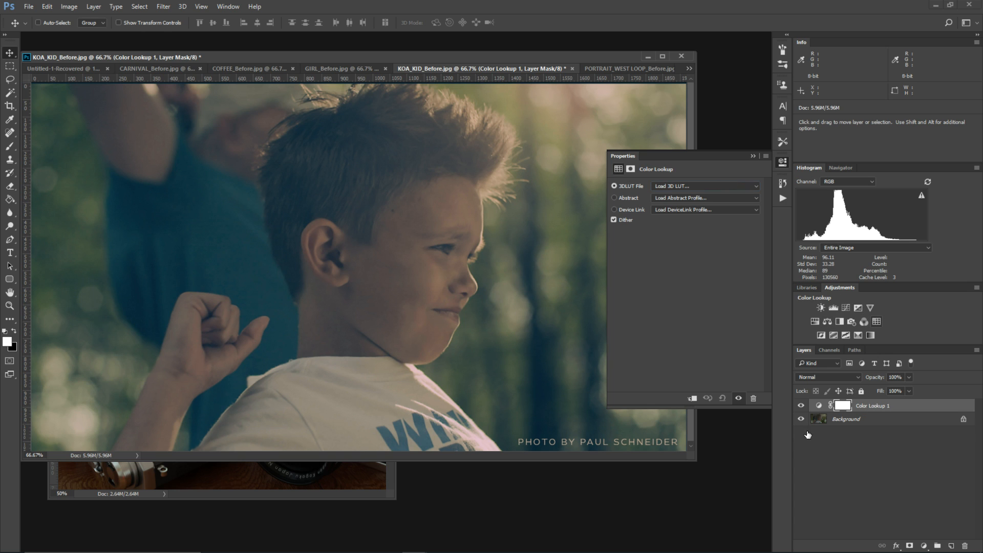
pyautogui.click(801, 419)
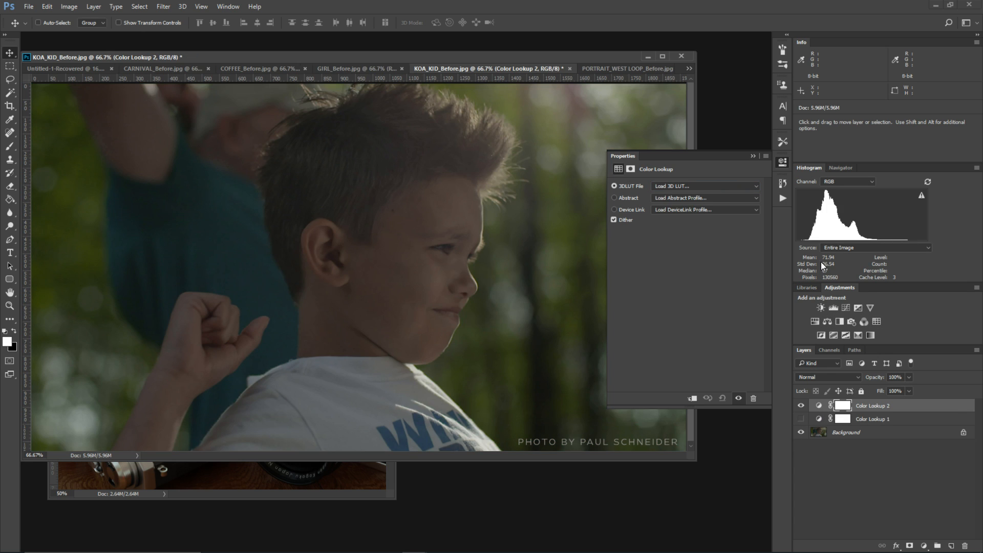
pyautogui.click(686, 186)
pyautogui.scroll(-5, 766, 358)
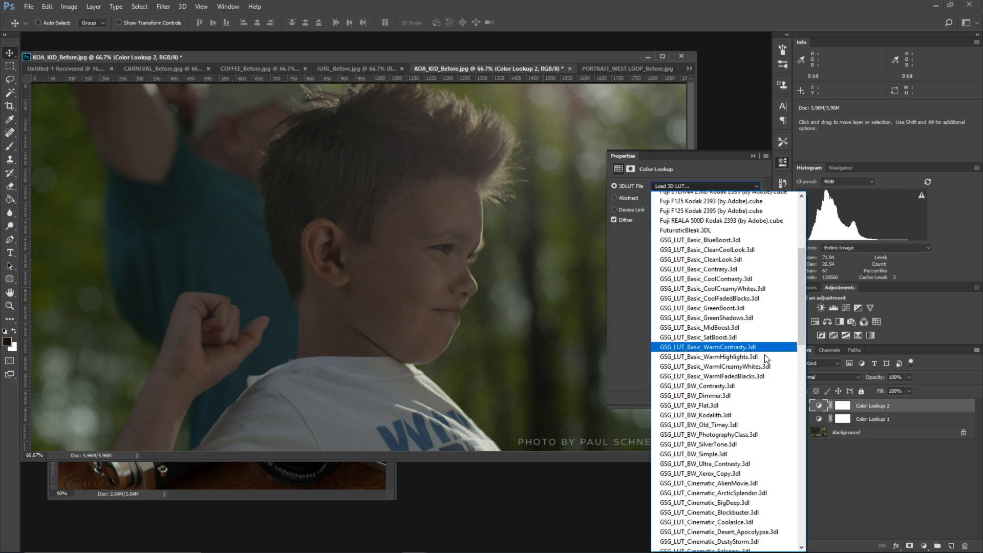
pyautogui.scroll(-15, 766, 359)
pyautogui.scroll(-1, 759, 372)
pyautogui.click(758, 423)
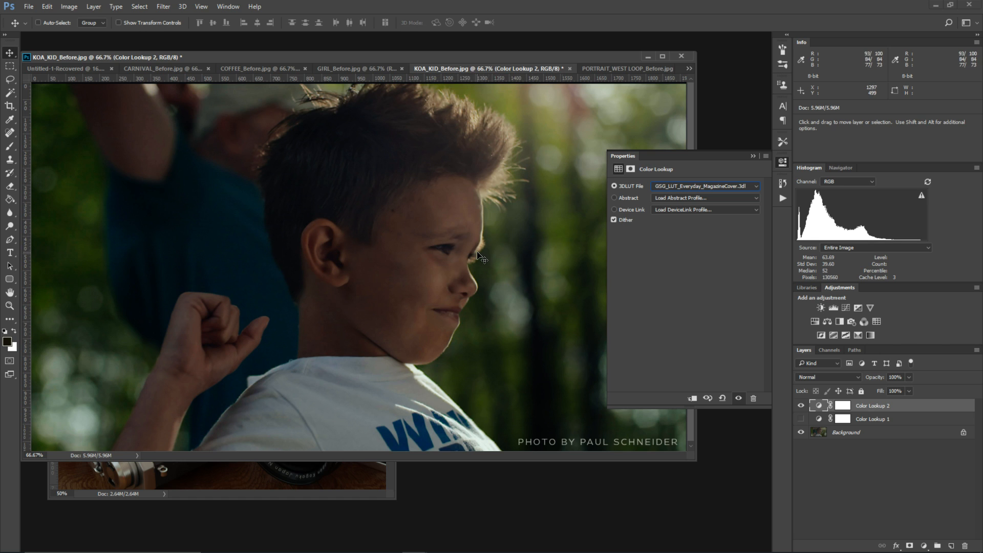
# Move the Color Lookup 2 layer beneath Color Lookup 1, then show Color Lookup 1 again with reduced opacity.
pyautogui.moveTo(889, 404); pyautogui.dragTo(890, 427)
pyautogui.click(801, 405)
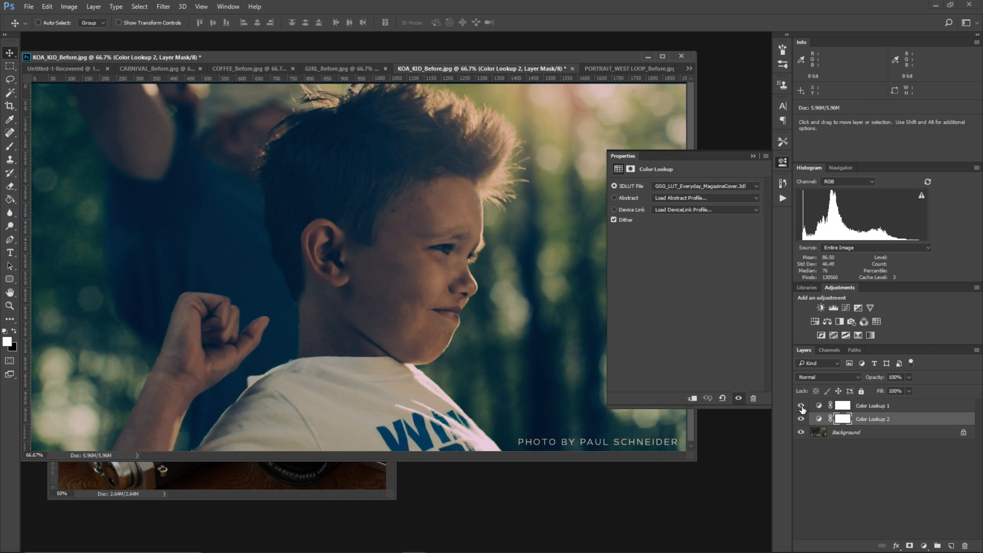
pyautogui.click(846, 407)
pyautogui.moveTo(908, 377); pyautogui.dragTo(883, 389)
pyautogui.click(899, 461)
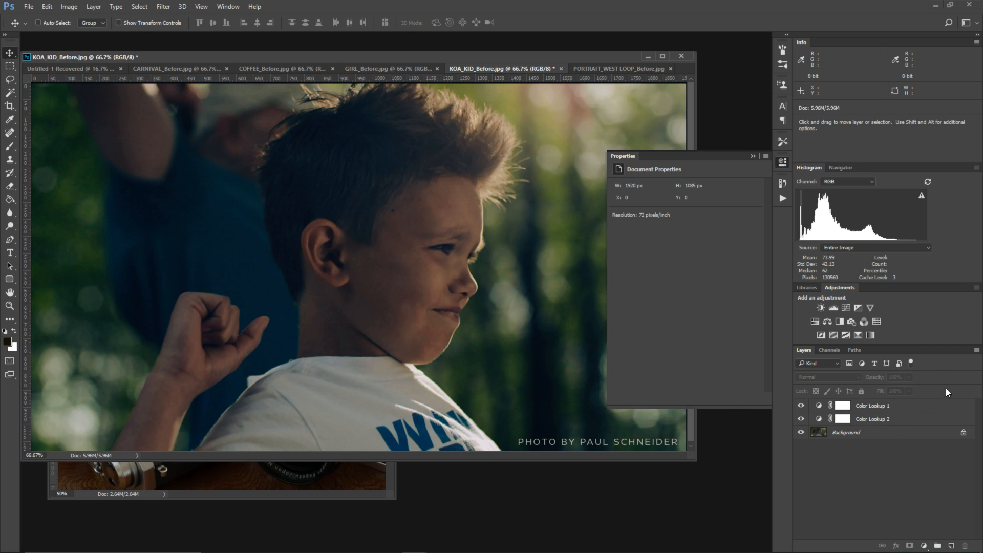
# Add a third Color Lookup adjustment layer on top and set its 3DLUT file to GSG_LUT_Basic_WarmlFadedBlacks.3dl.
pyautogui.click(879, 322)
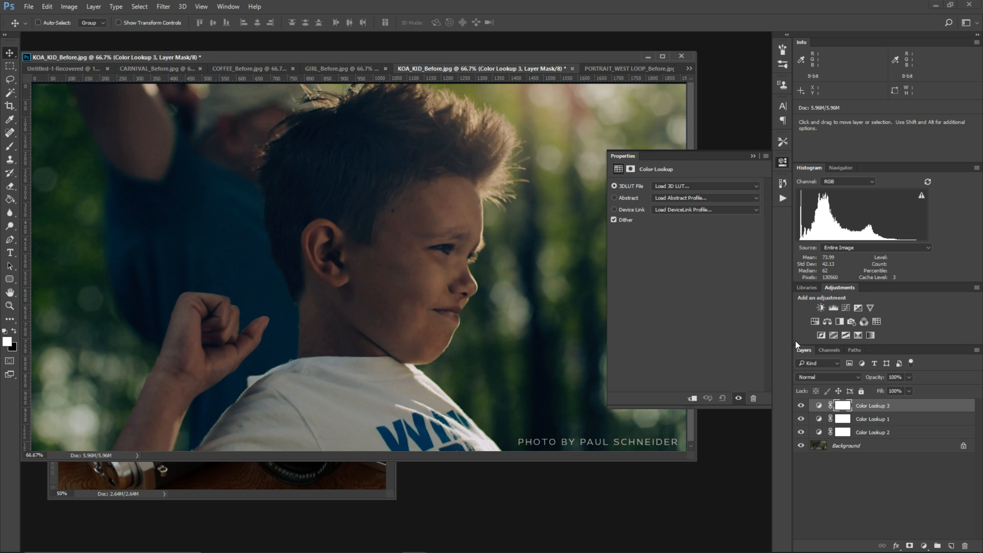
pyautogui.click(663, 185)
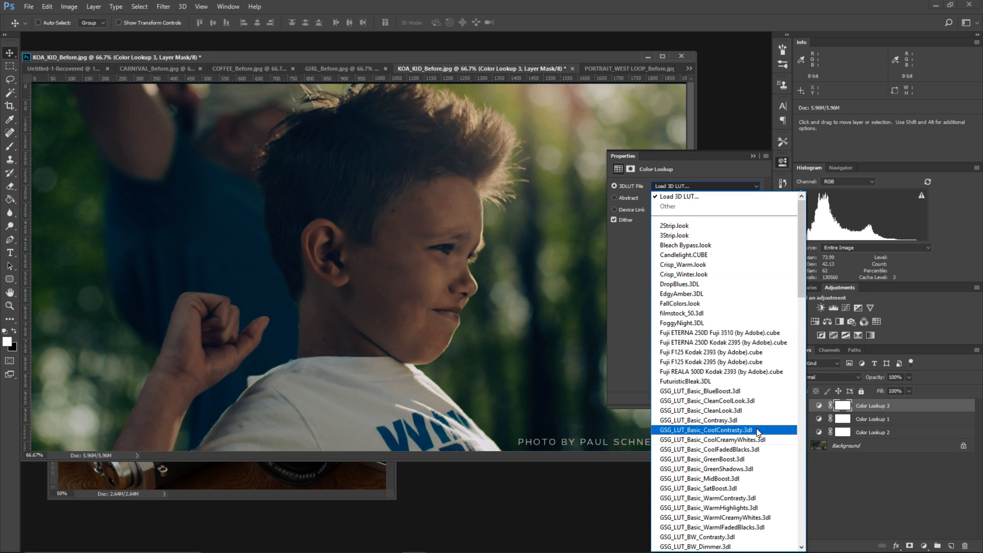
pyautogui.scroll(-1, 745, 453)
pyautogui.scroll(-3, 745, 454)
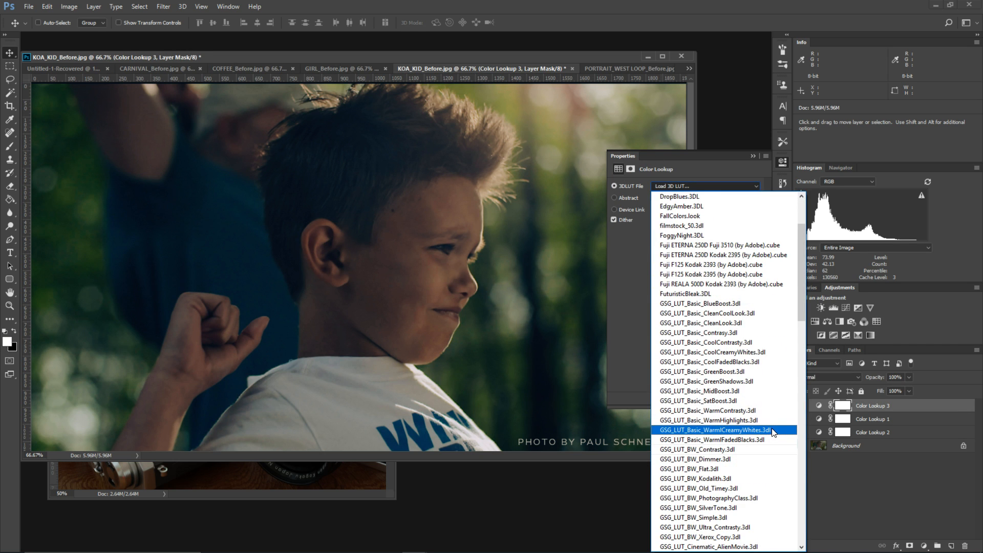
pyautogui.click(749, 410)
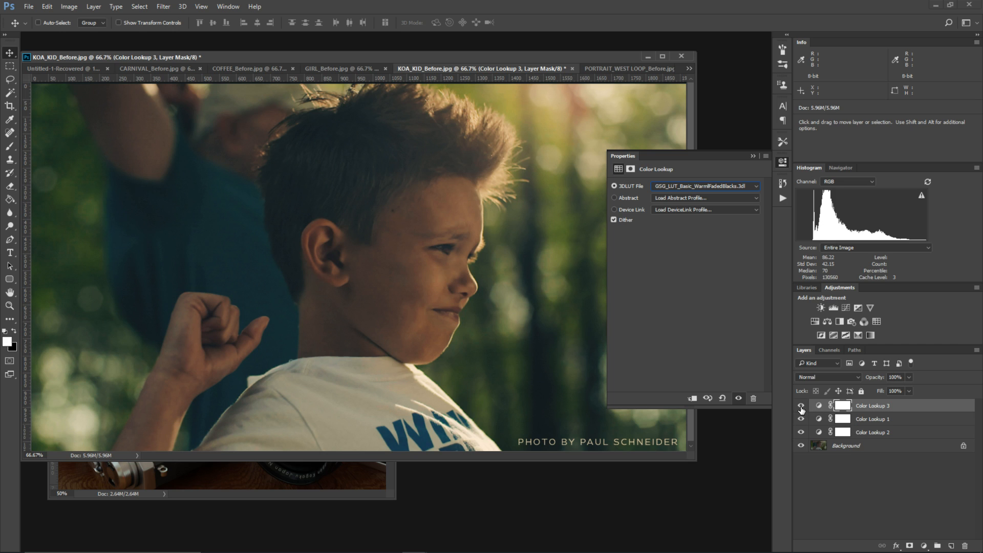
# Lower the opacity of the Color Lookup 2 layer to 59%.
pyautogui.click(884, 434)
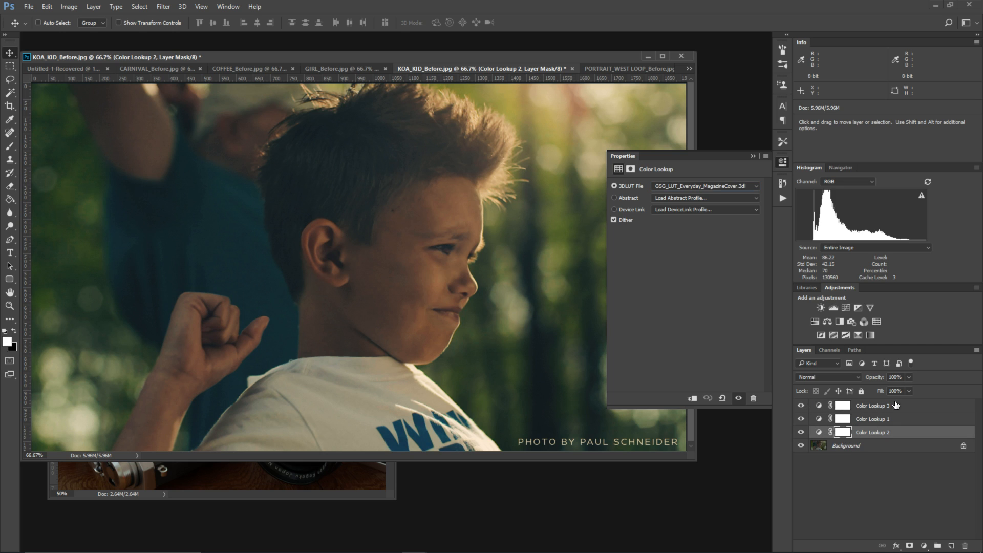
pyautogui.click(909, 378)
pyautogui.moveTo(889, 392); pyautogui.dragTo(889, 391)
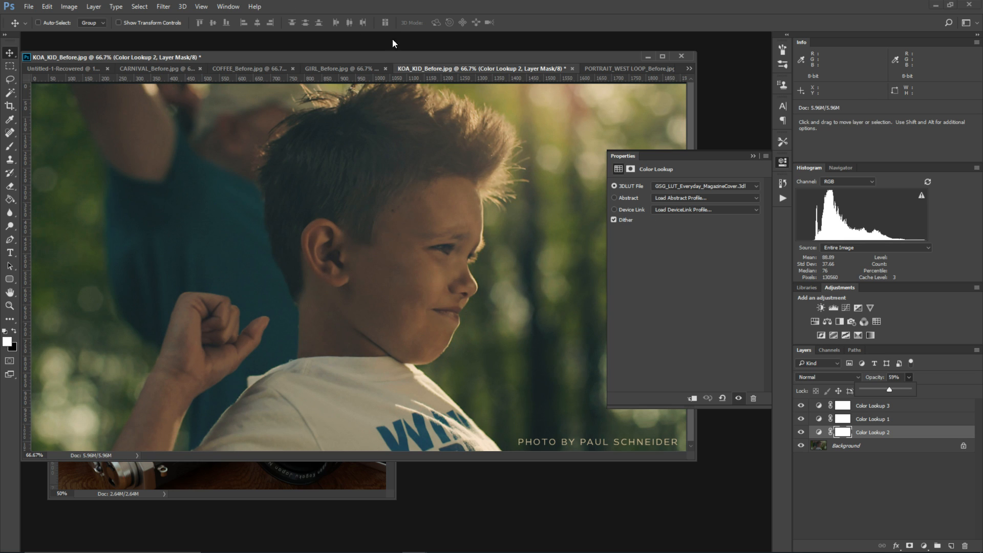
# Collapse the adjustment properties and toggle the Color Lookup layers' visibility to compare the boy's photo before and after.
pyautogui.click(753, 155)
pyautogui.click(753, 155)
pyautogui.moveTo(802, 408)
pyautogui.mouseDown()
pyautogui.moveTo(802, 435)
pyautogui.moveTo(802, 405)
pyautogui.mouseUp()
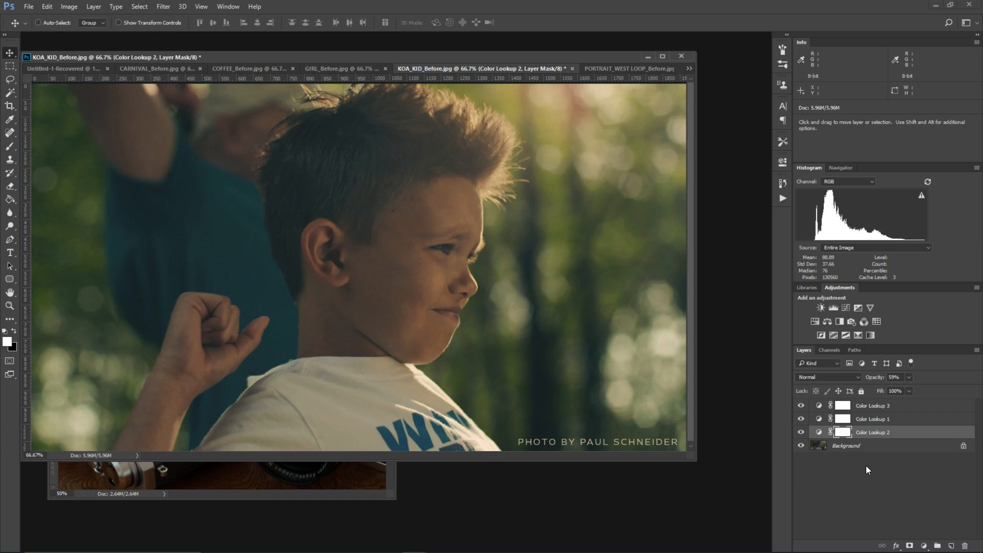
# Bring SHT01_COMP_V05_0240.tga to the front at 66.7% zoom and enlarge its window around the camera render.
pyautogui.click(392, 496)
pyautogui.moveTo(208, 287); pyautogui.dragTo(377, 117)
pyautogui.hotkey('ctrl', '+')
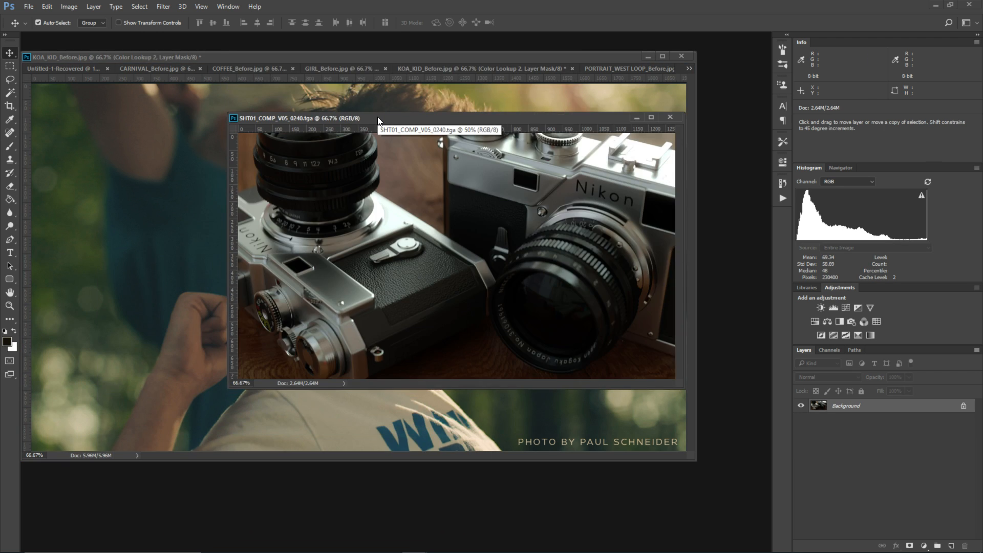
pyautogui.moveTo(400, 118); pyautogui.dragTo(361, 158)
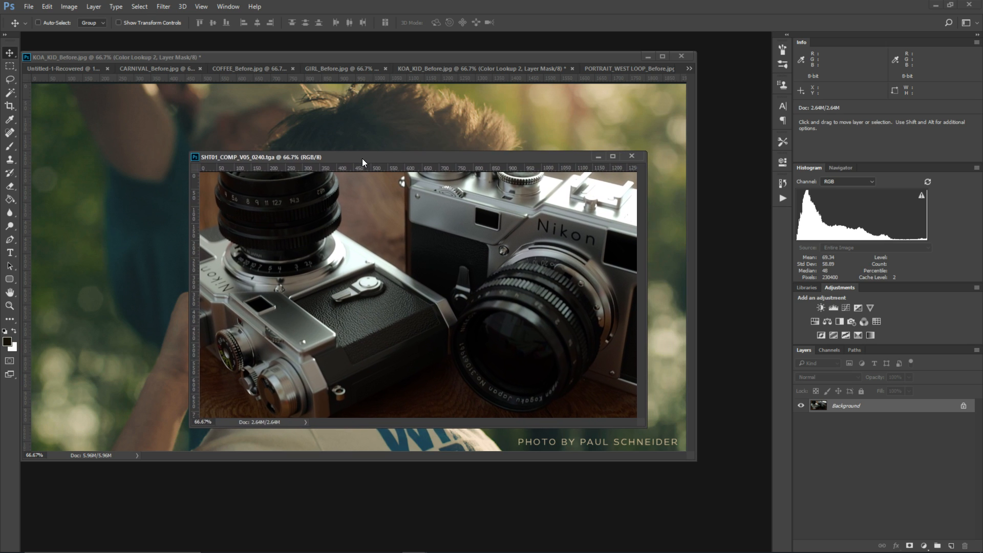
pyautogui.moveTo(645, 426); pyautogui.dragTo(696, 481)
pyautogui.moveTo(465, 157); pyautogui.dragTo(441, 146)
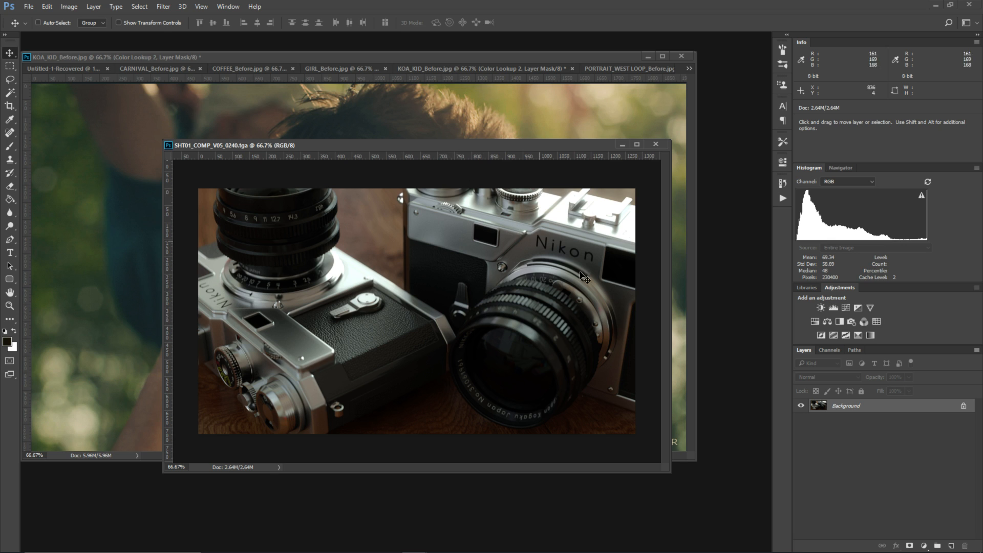
# Add a Color Lookup adjustment layer to the camera render with the 3DLUT file GSG_LUT_Everyday_WarmFuzzies.3dl and move the image window clear of its settings.
pyautogui.click(877, 321)
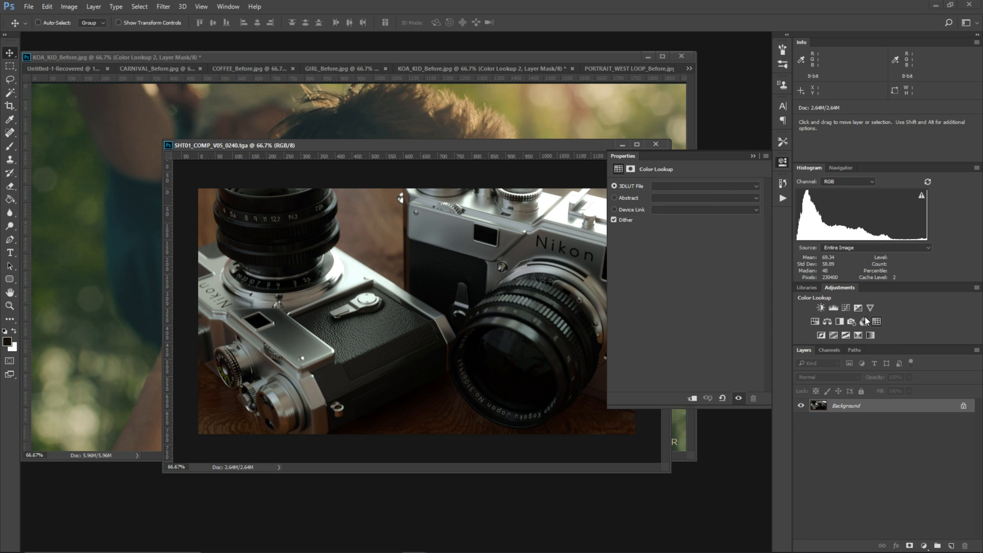
pyautogui.click(704, 185)
pyautogui.scroll(-2, 760, 446)
pyautogui.scroll(-12, 759, 447)
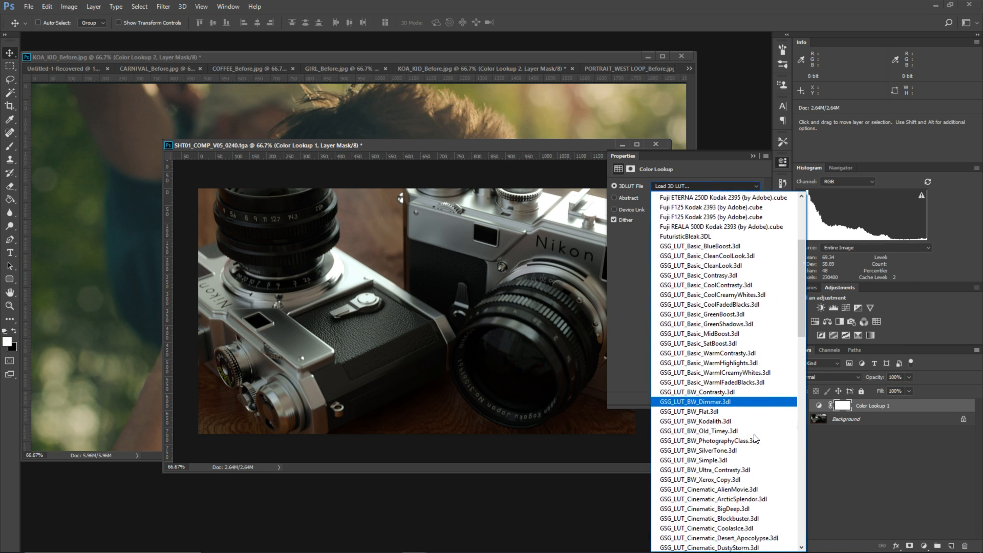
pyautogui.scroll(-8, 750, 454)
pyautogui.scroll(-4, 753, 444)
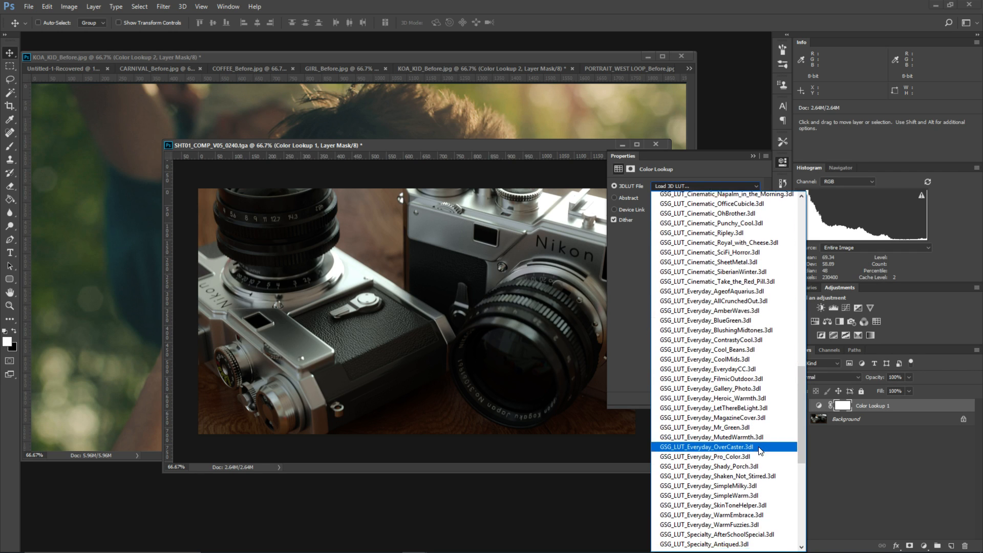
pyautogui.click(742, 413)
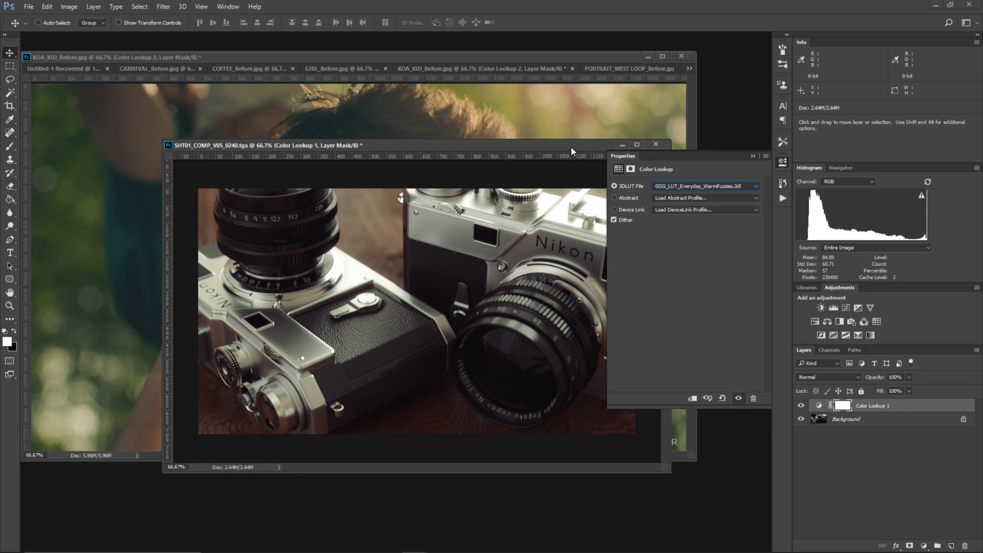
pyautogui.moveTo(571, 147); pyautogui.dragTo(493, 131)
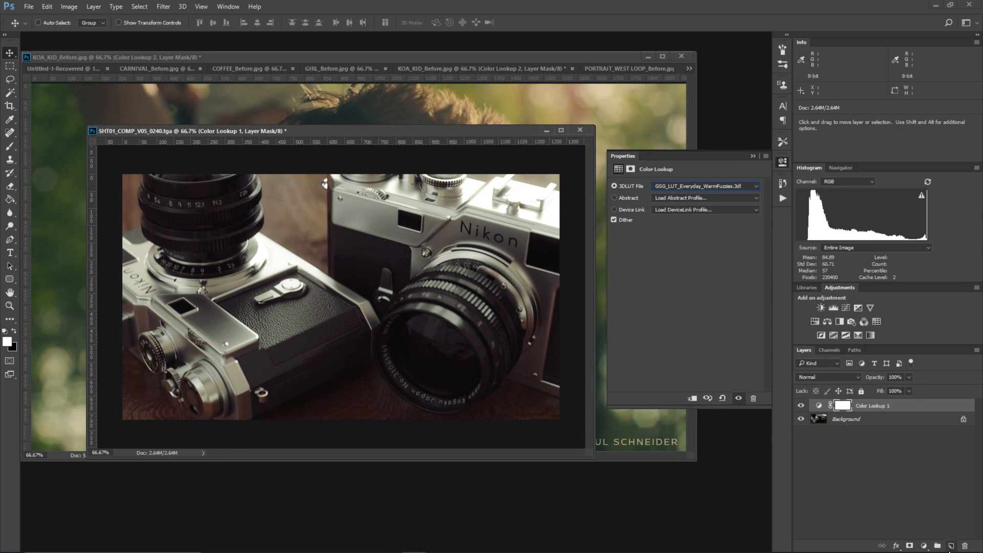
# Add a second Color Lookup layer to the camera render and set its 3DLUT file to GSG_LUT_Basic_CoolCreamyWhites.3dl.
pyautogui.click(877, 321)
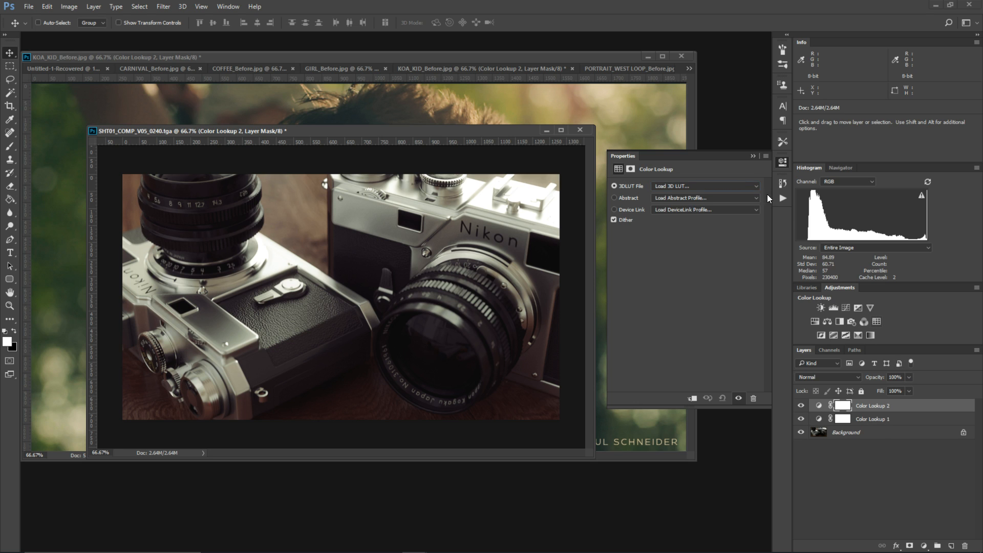
pyautogui.click(677, 186)
pyautogui.scroll(-2, 753, 394)
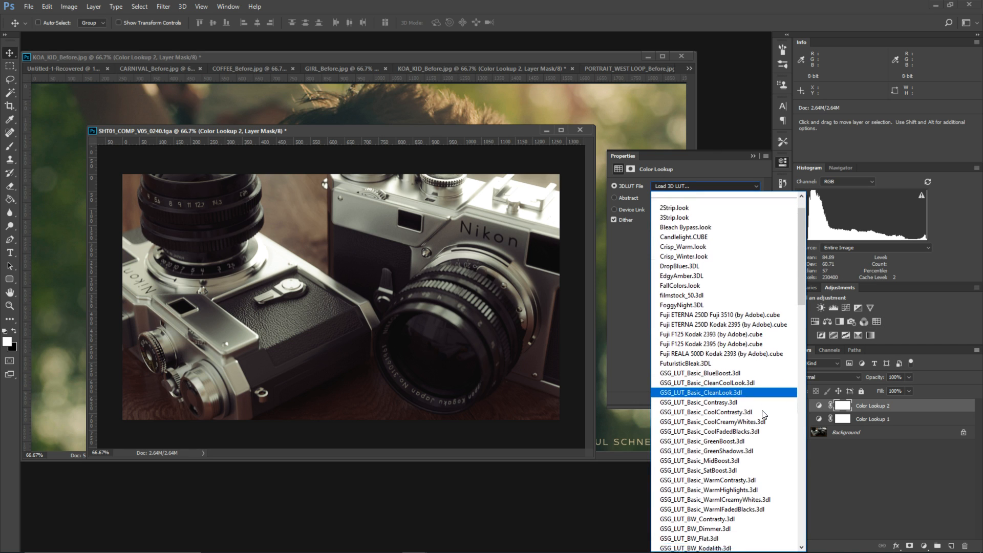
pyautogui.click(754, 381)
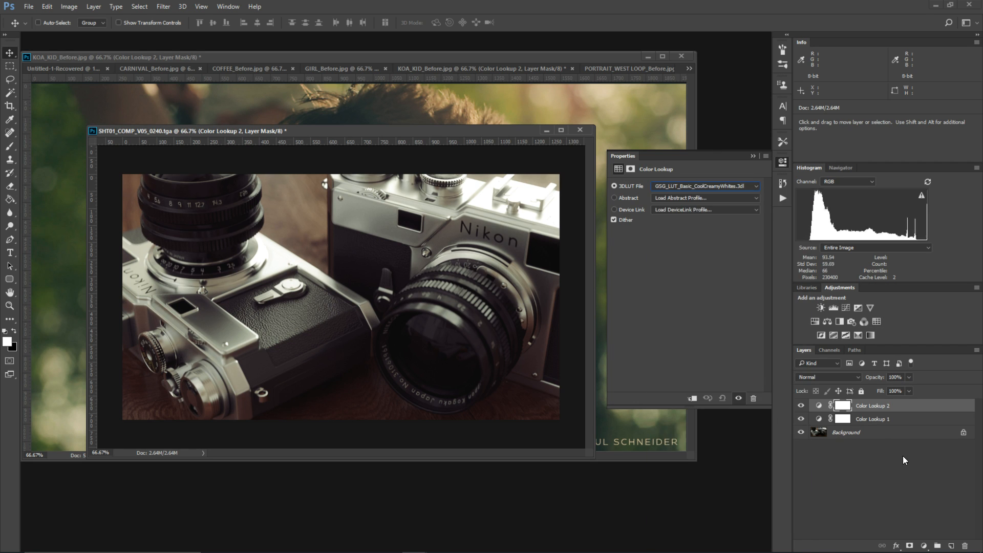
pyautogui.moveTo(458, 133); pyautogui.dragTo(464, 107)
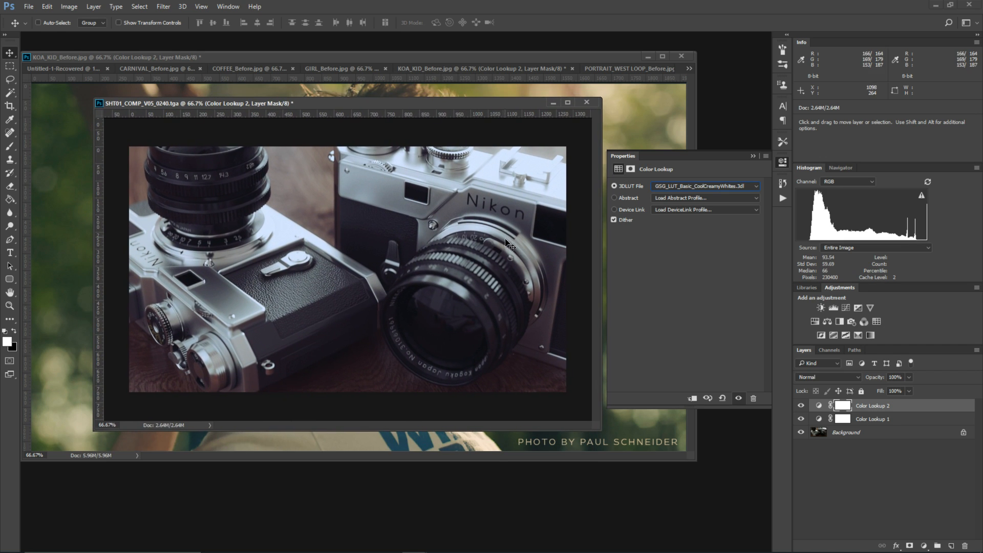
# Toggle the visibility of both Color Lookup layers to compare the camera render with and without the LUTs.
pyautogui.click(801, 405)
pyautogui.click(800, 407)
pyautogui.click(801, 409)
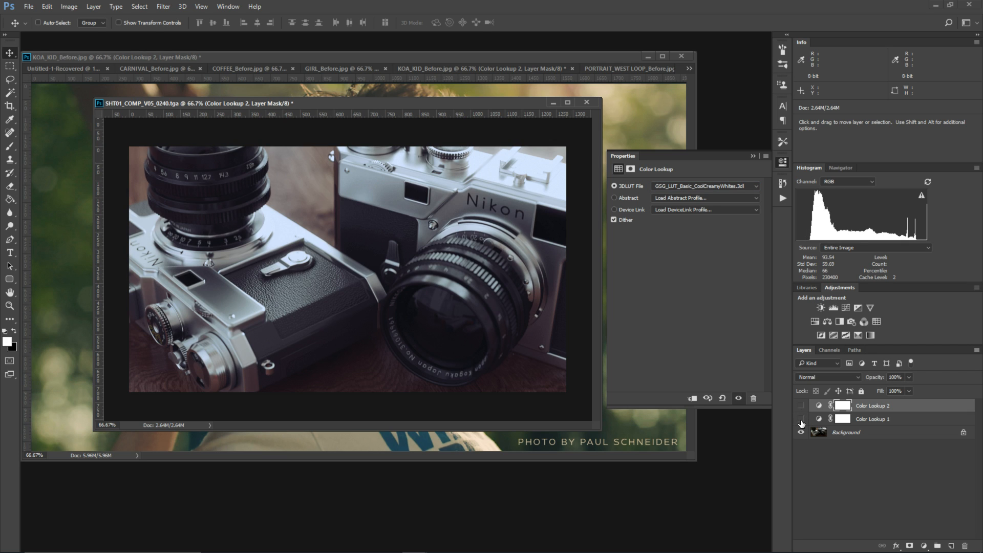
pyautogui.click(800, 407)
pyautogui.click(801, 410)
pyautogui.click(801, 407)
# Switch to Adobe After Effects CC 2017 with the Woman on Road Clean composition of Promo_Grades_.aep.
pyautogui.moveTo(450, 551)
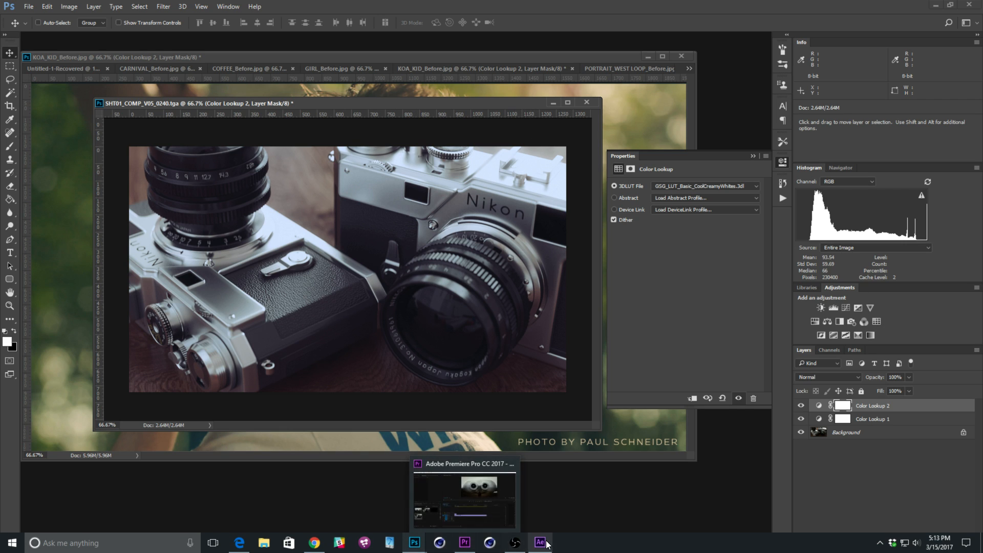
pyautogui.click(554, 501)
pyautogui.click(315, 498)
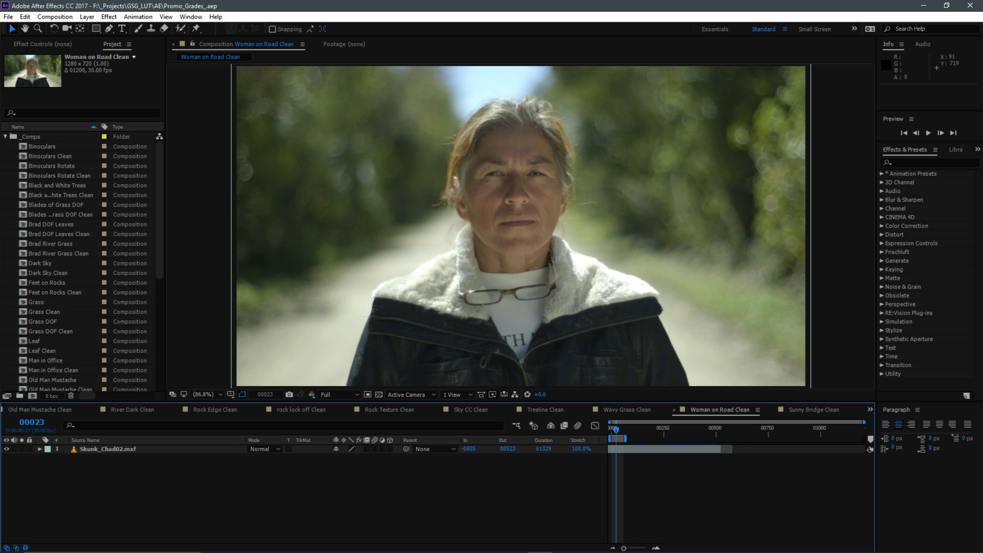
# Switch to Open Broadcaster Software and activate the webcam scene.
pyautogui.moveTo(244, 550)
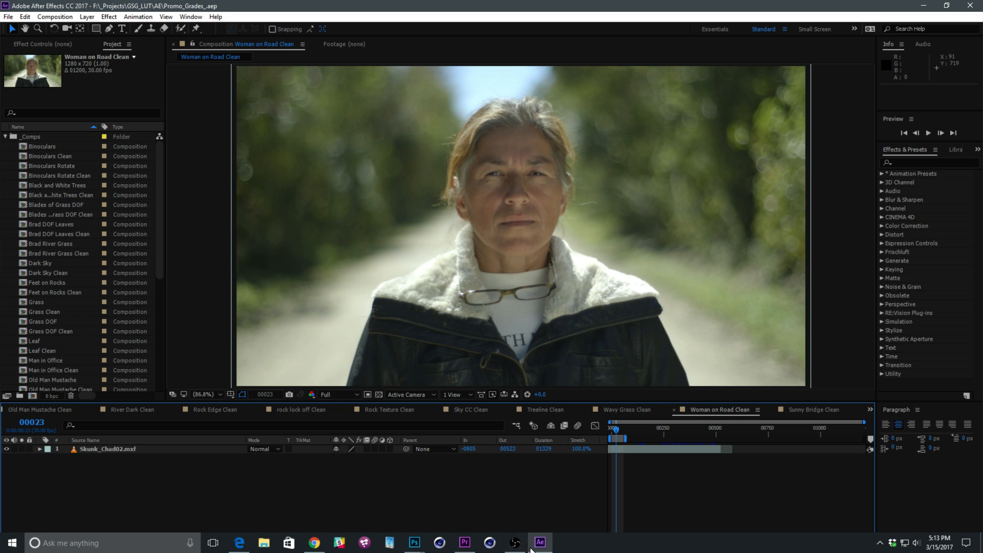
pyautogui.click(516, 543)
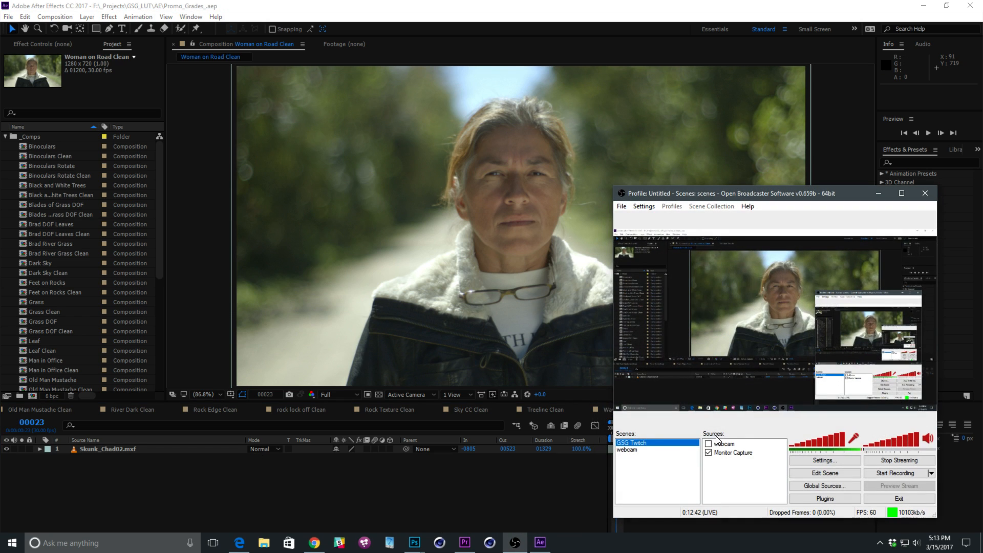
pyautogui.click(625, 450)
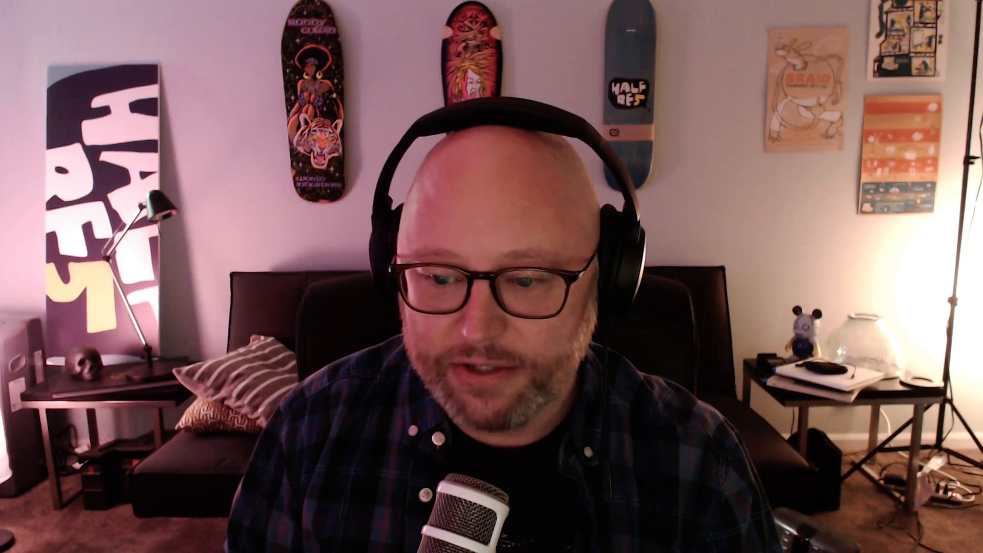
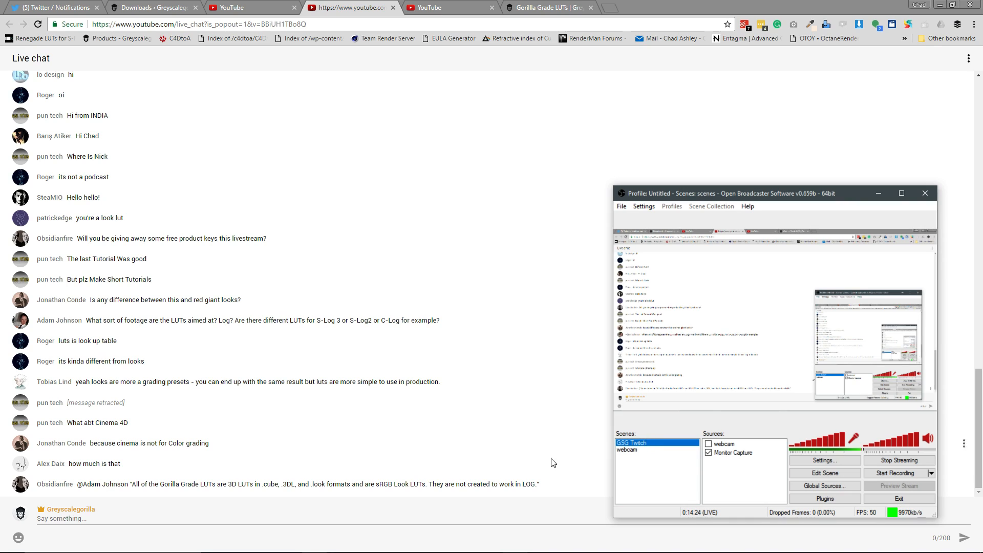
# Minimize the broadcasting software and the live chat browser to return to After Effects, and preview the Woman on Road Clean composition.
pyautogui.click(878, 193)
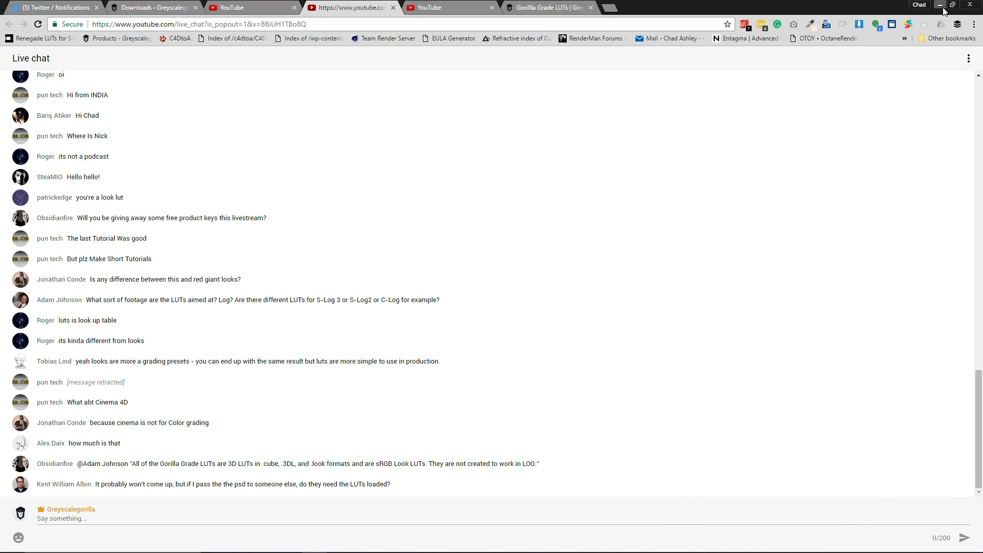
pyautogui.click(940, 4)
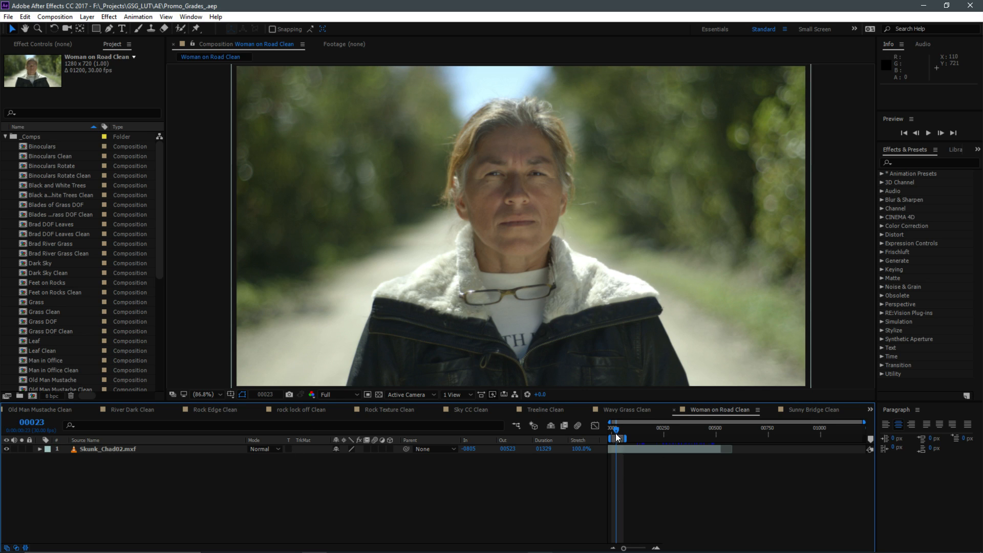
pyautogui.press('space')
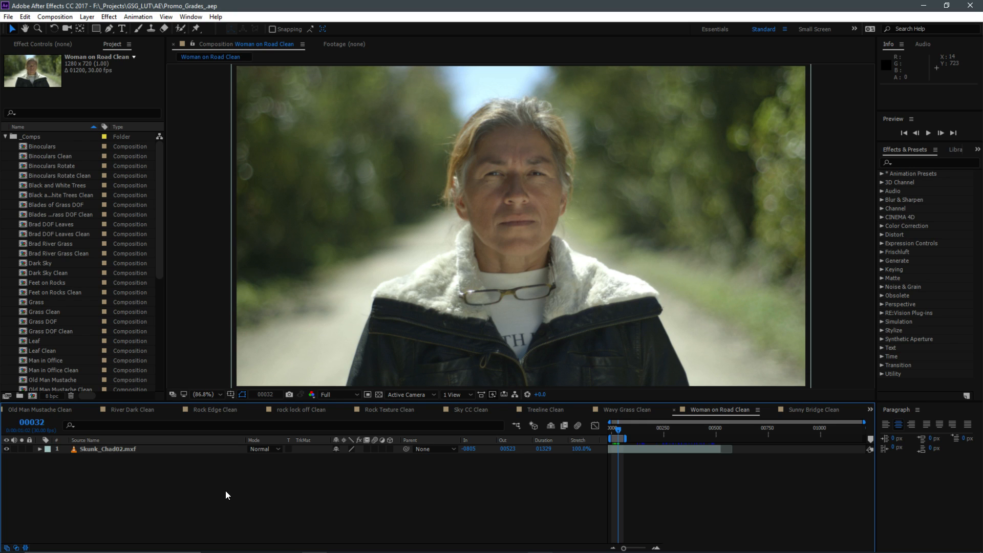
# Add an adjustment layer above Skunk_Chad02.mxf, and search the effects and presets for "gsg" with the list widened to show full preset names.
pyautogui.hotkey('ctrl', 'alt', 'y')
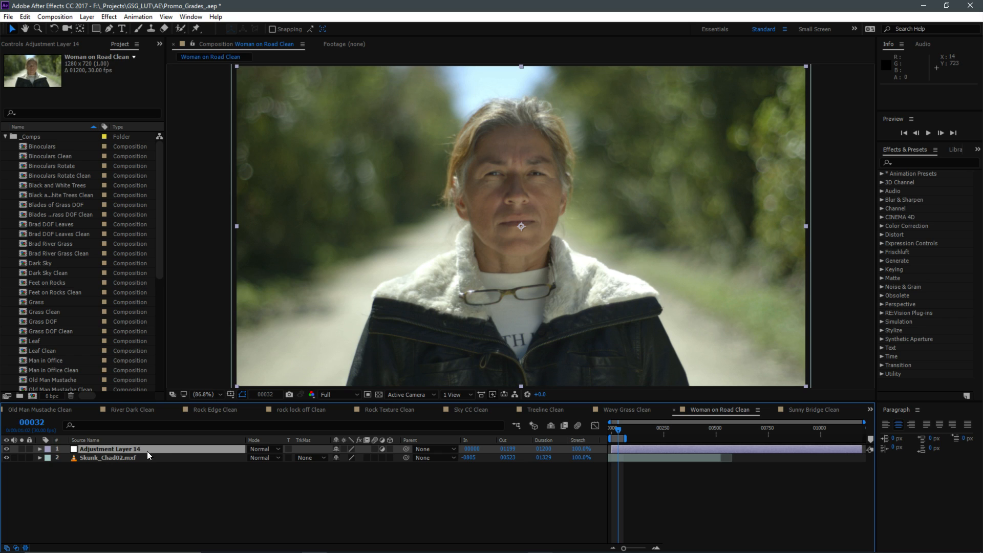
pyautogui.click(920, 162)
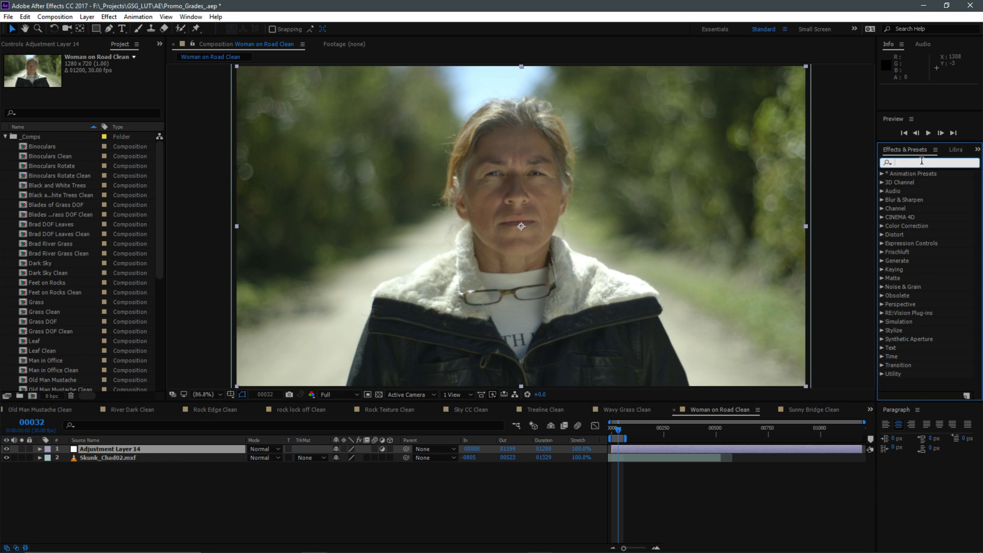
pyautogui.write('gsg')
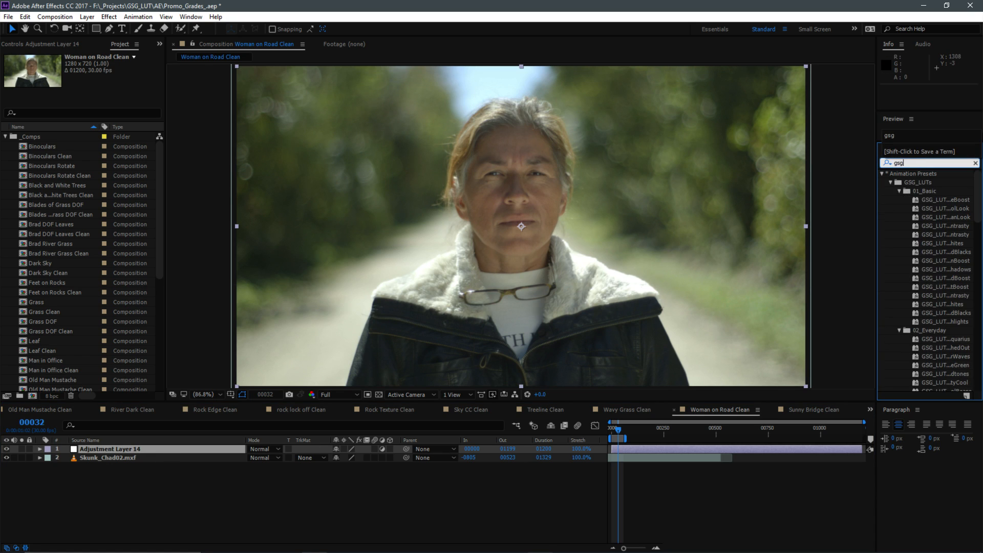
pyautogui.click(874, 180)
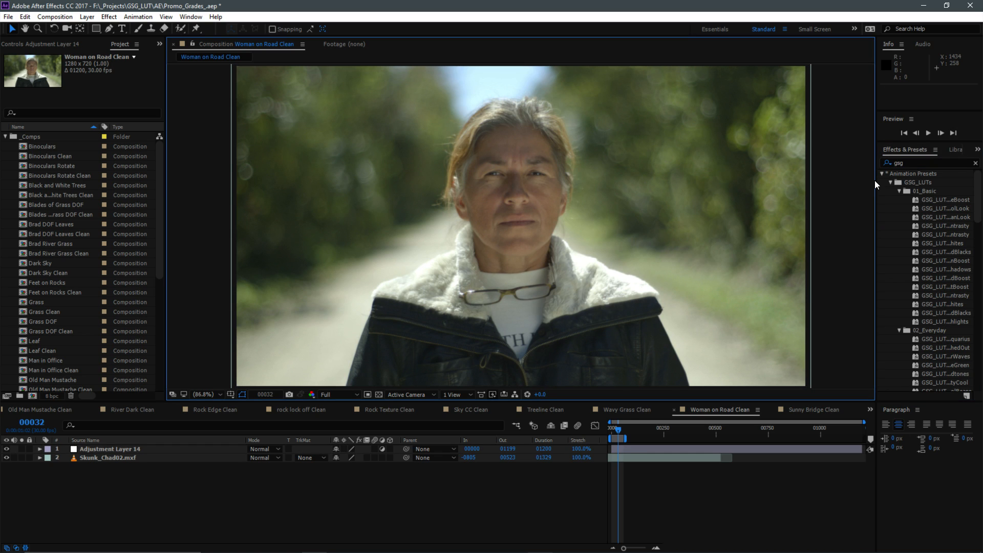
pyautogui.moveTo(874, 180); pyautogui.dragTo(785, 178)
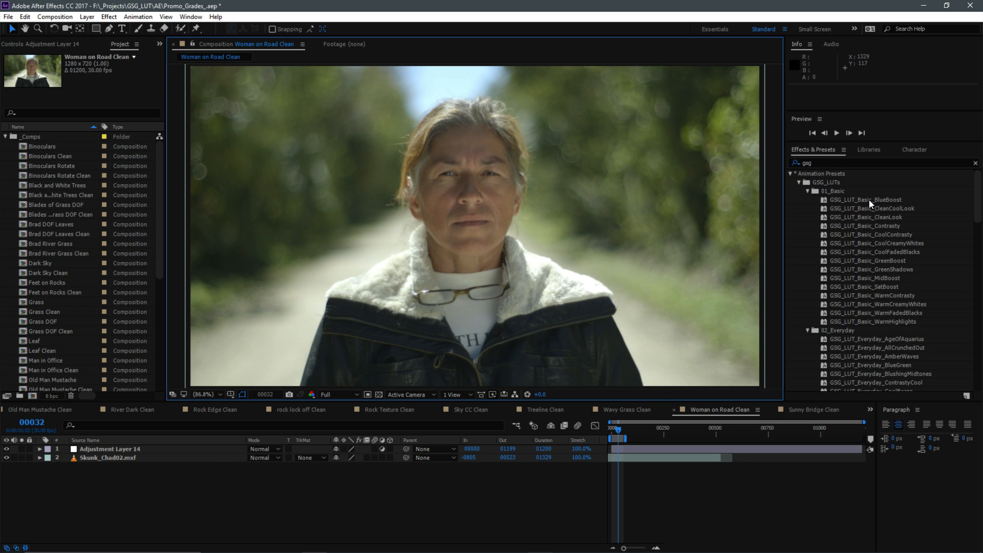
# Select the new adjustment layer and display its effect controls in place of the project contents.
pyautogui.click(165, 442)
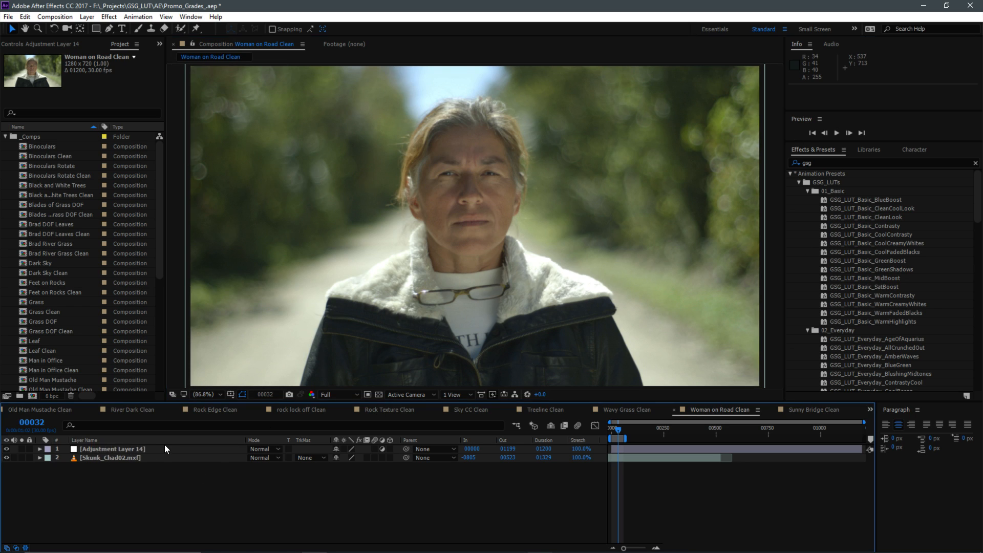
pyautogui.click(142, 449)
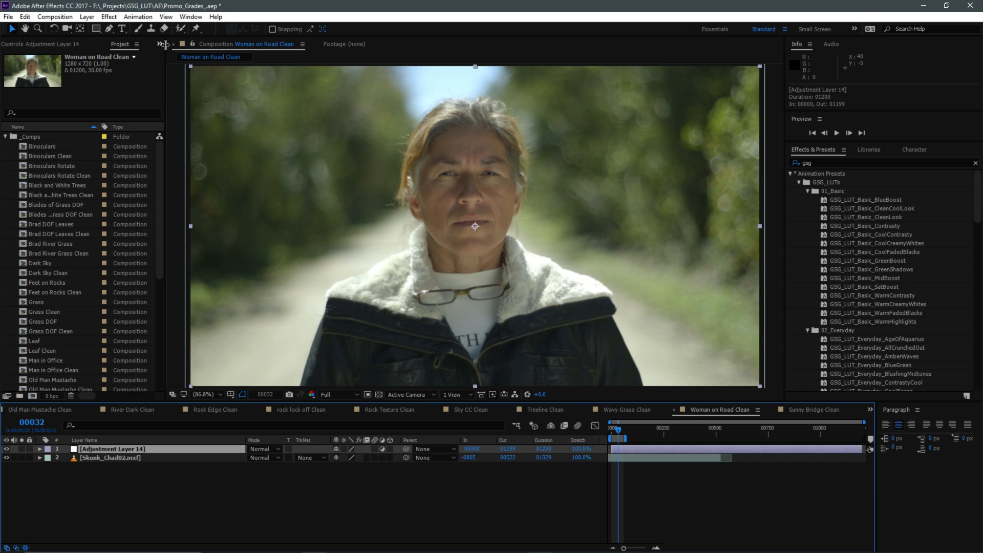
pyautogui.click(160, 44)
pyautogui.click(184, 57)
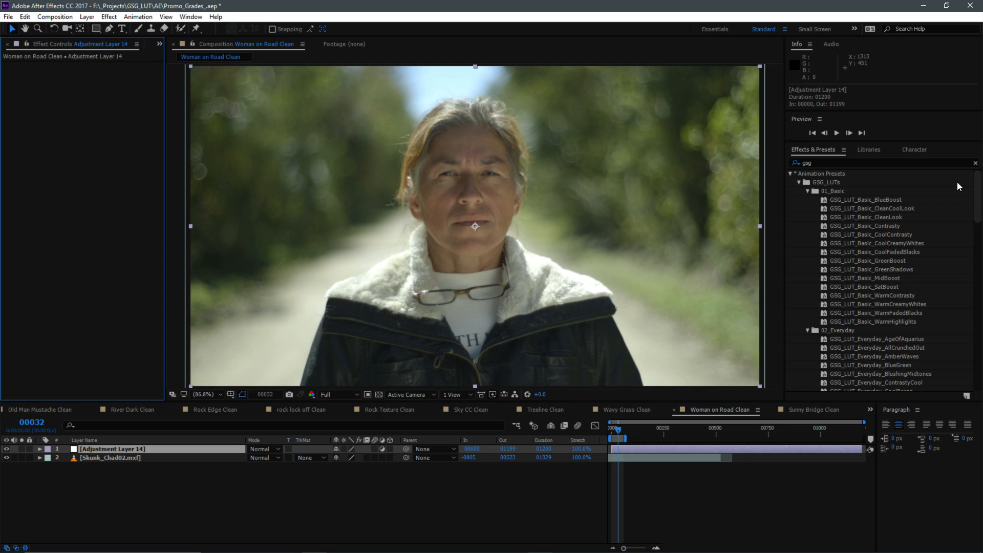
# Try the GSG_LUT_Cinematic_MrAnderson and GSG_LUT_Cinematic_Falconry presets on the adjustment layer.
pyautogui.moveTo(978, 209); pyautogui.dragTo(978, 307)
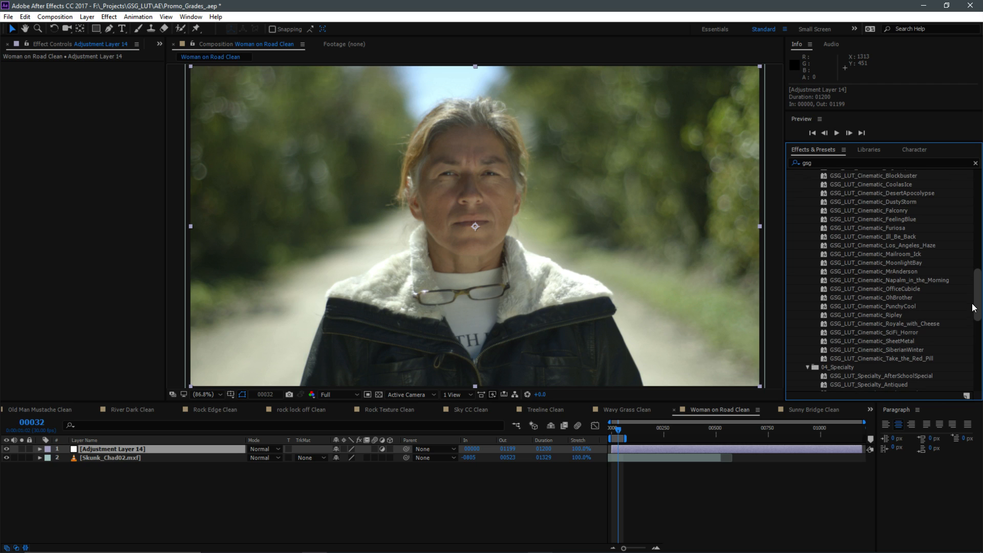
pyautogui.click(881, 262)
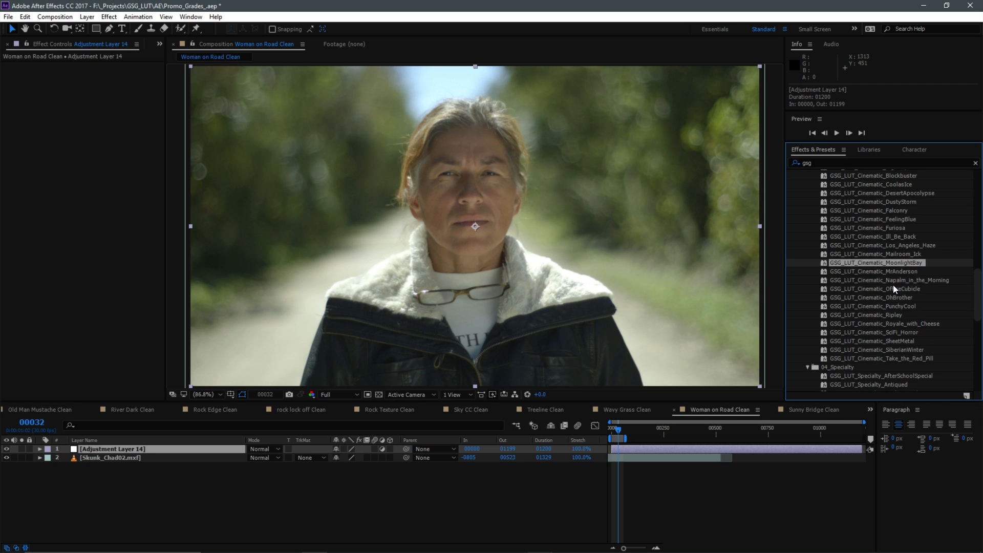
pyautogui.doubleClick(886, 271)
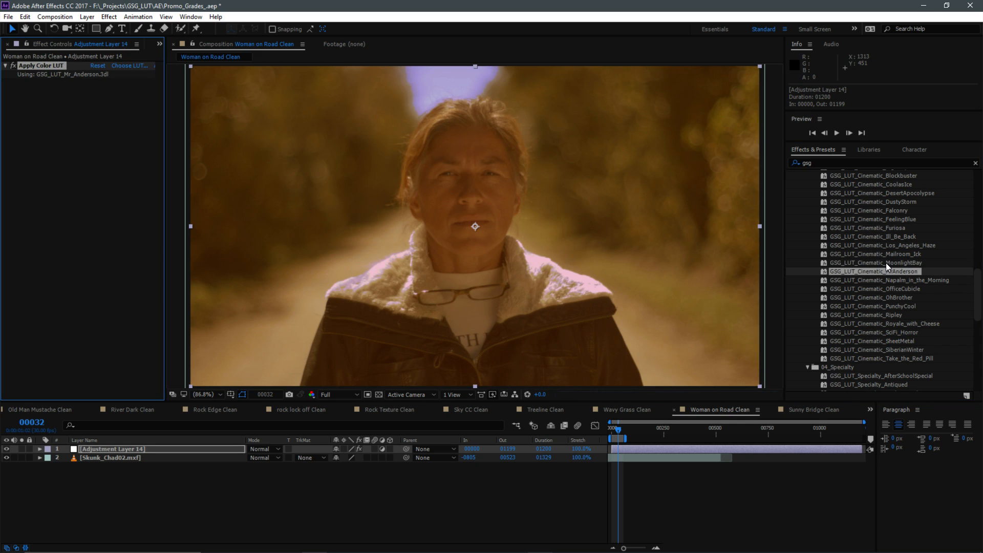
pyautogui.doubleClick(879, 226)
pyautogui.doubleClick(878, 213)
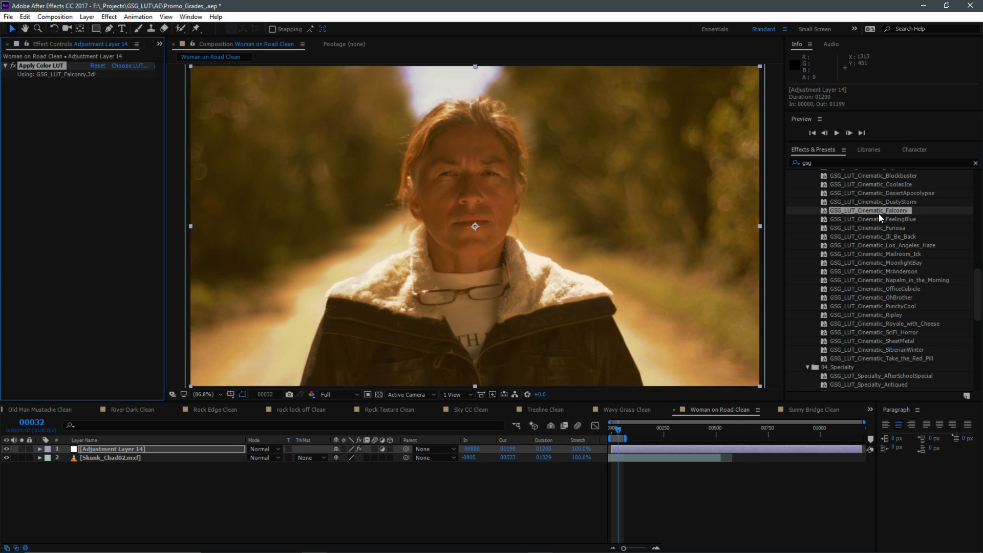
# Try the GSG_LUT_Everyday_GalleryPhoto and GSG_LUT_Specialty_HazyHeat presets on the adjustment layer.
pyautogui.scroll(10, 879, 214)
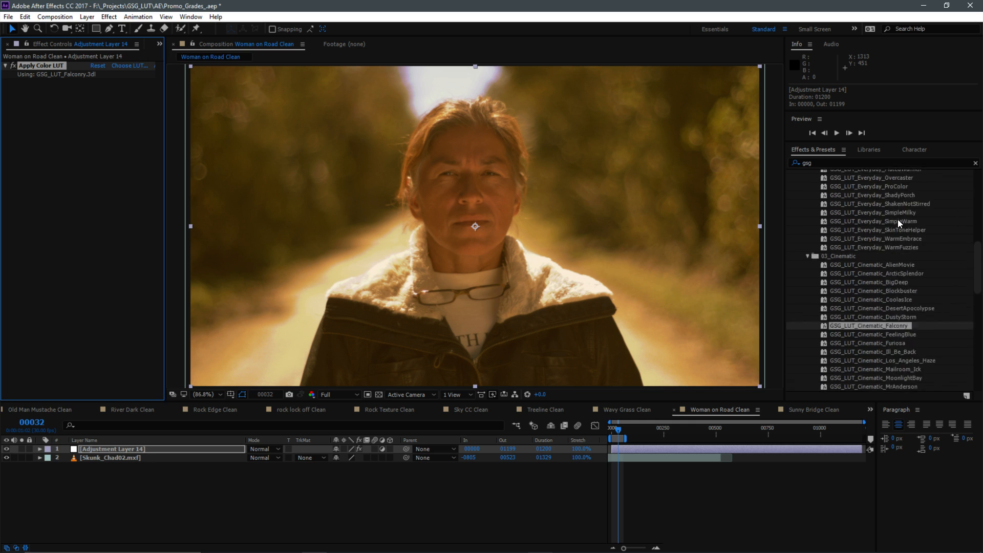
pyautogui.doubleClick(881, 220)
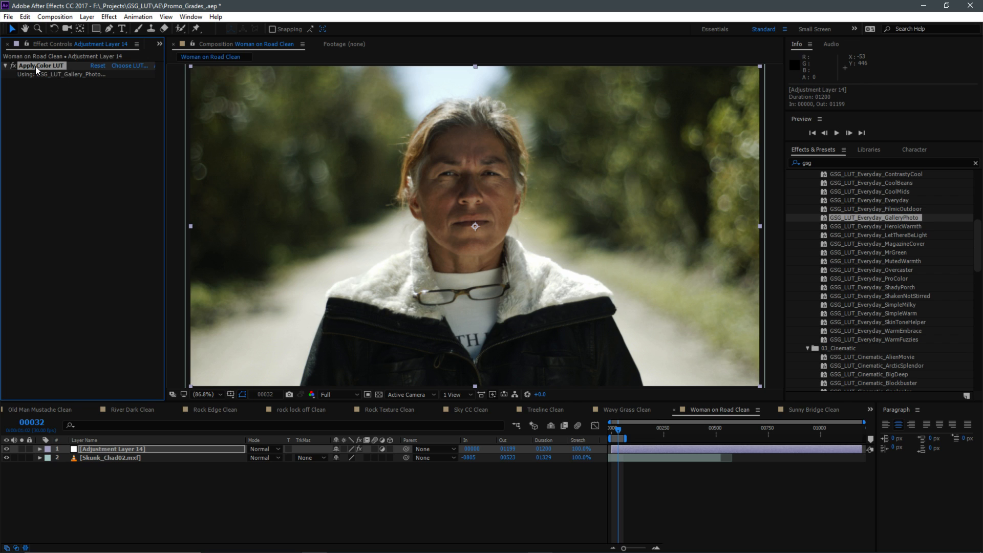
pyautogui.scroll(5, 920, 264)
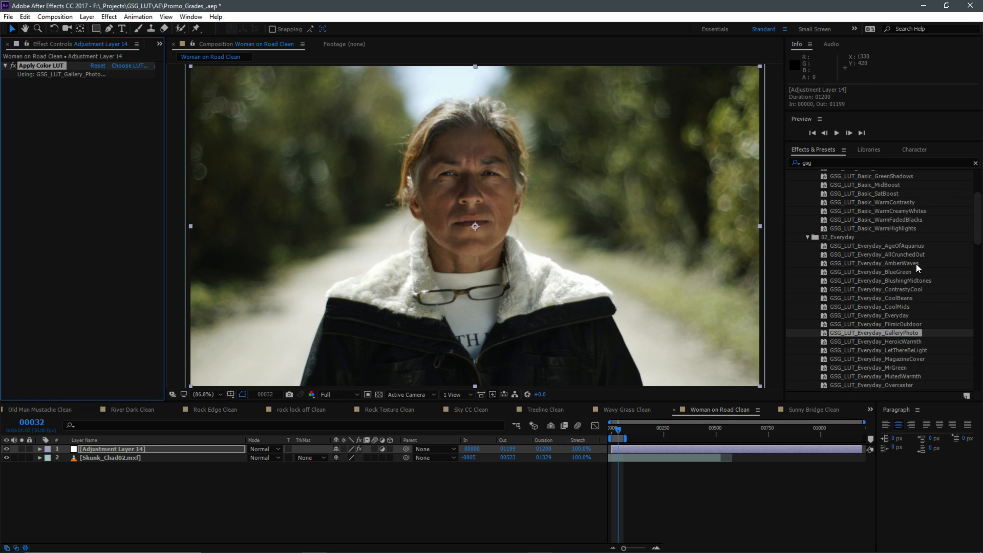
pyautogui.scroll(2, 915, 267)
pyautogui.scroll(-14, 886, 307)
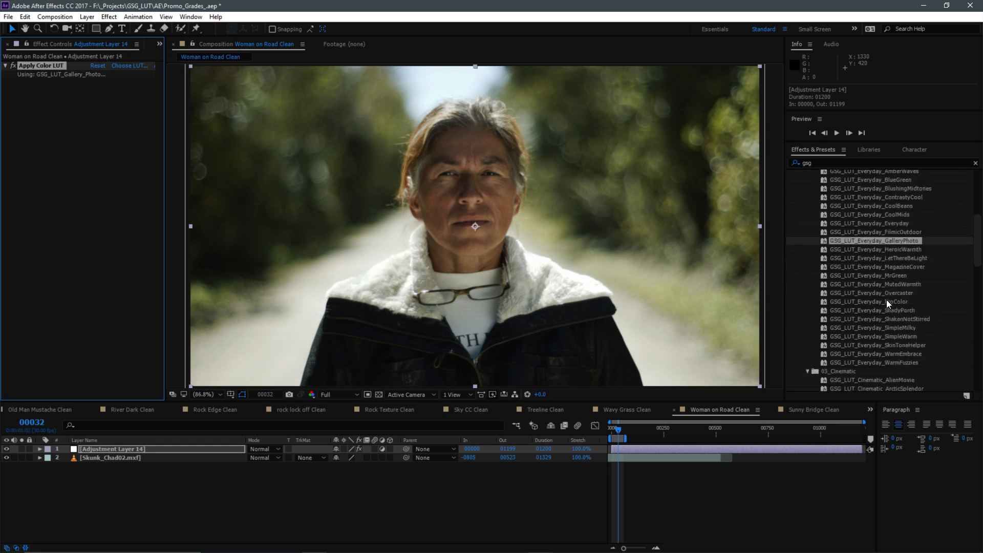
pyautogui.click(877, 303)
pyautogui.scroll(-9, 879, 302)
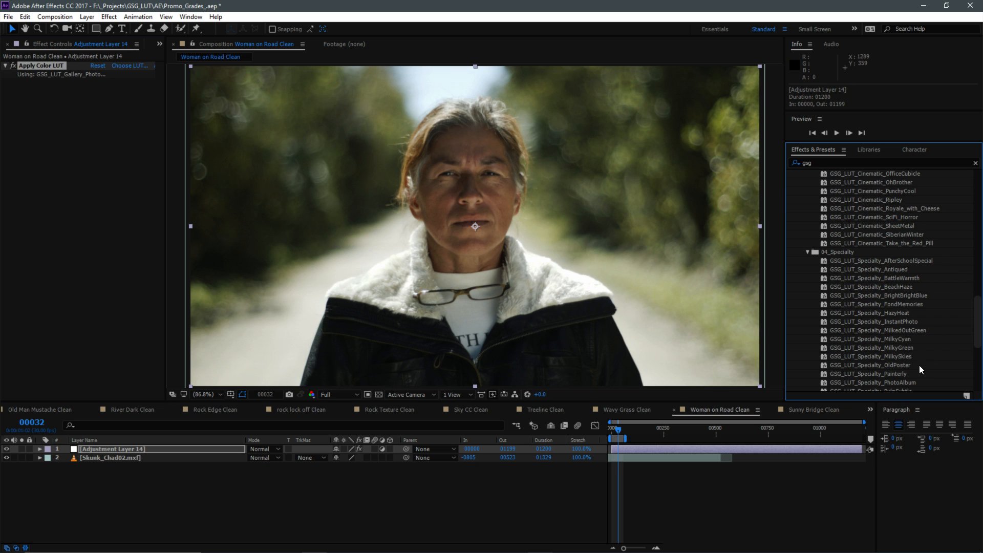
pyautogui.scroll(-1, 877, 317)
pyautogui.doubleClick(878, 286)
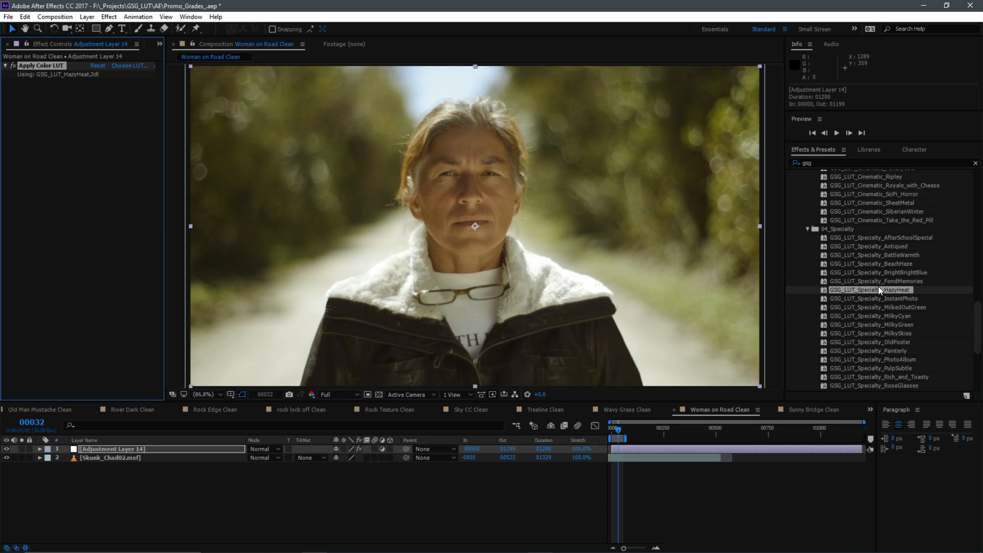
# Apply the GSG_LUT_Specialty_Painterly preset to the adjustment layer and hide that layer.
pyautogui.scroll(-3, 886, 297)
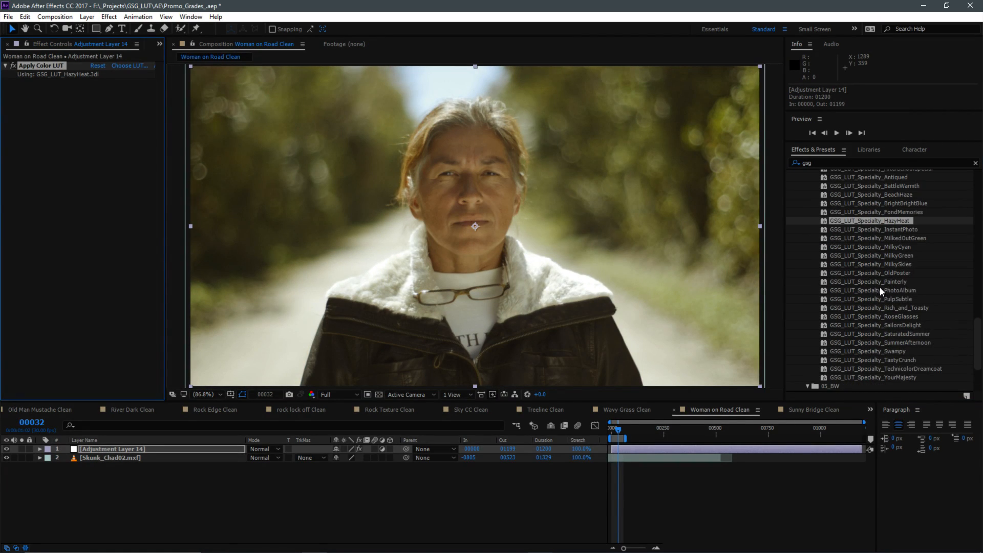
pyautogui.doubleClick(866, 281)
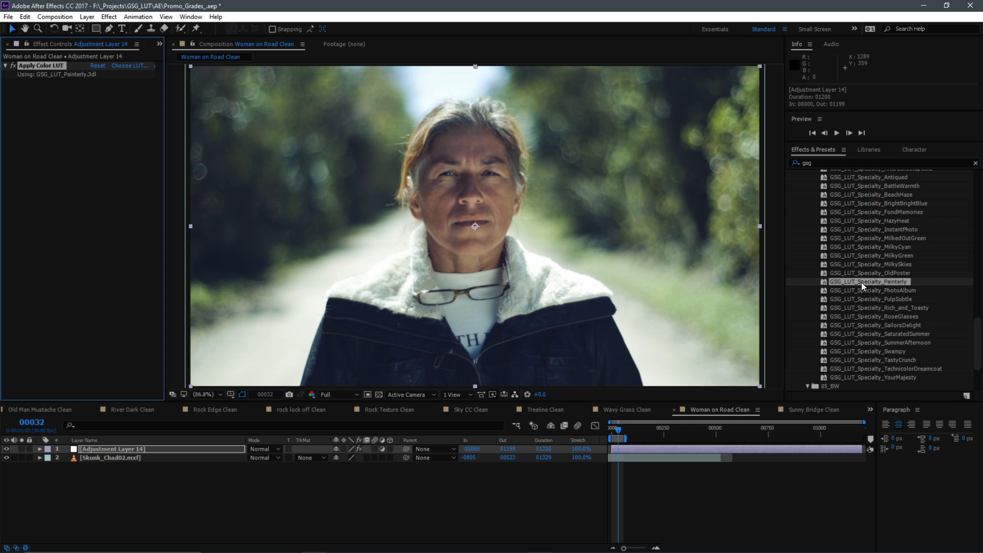
pyautogui.click(142, 449)
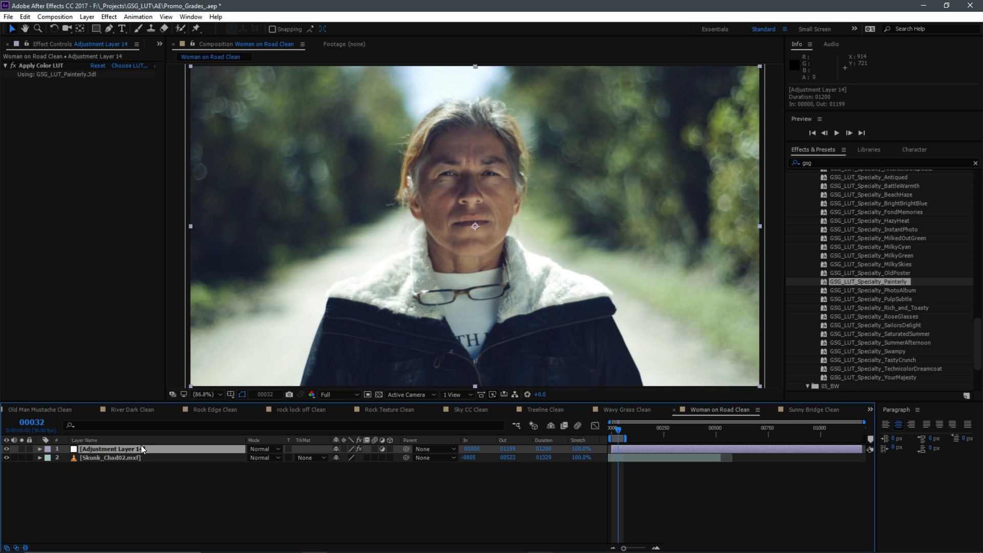
pyautogui.click(6, 449)
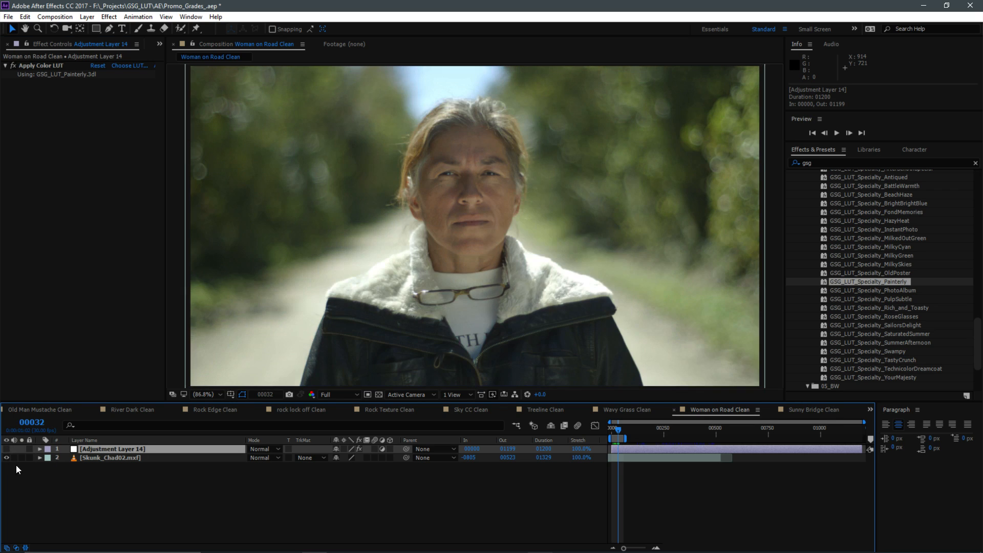
# Add a second adjustment layer on top of the stack and apply the GSG_LUT_BW_PhotographyClass preset to it.
pyautogui.click(45, 487)
pyautogui.hotkey('ctrl', 'alt', 'y')
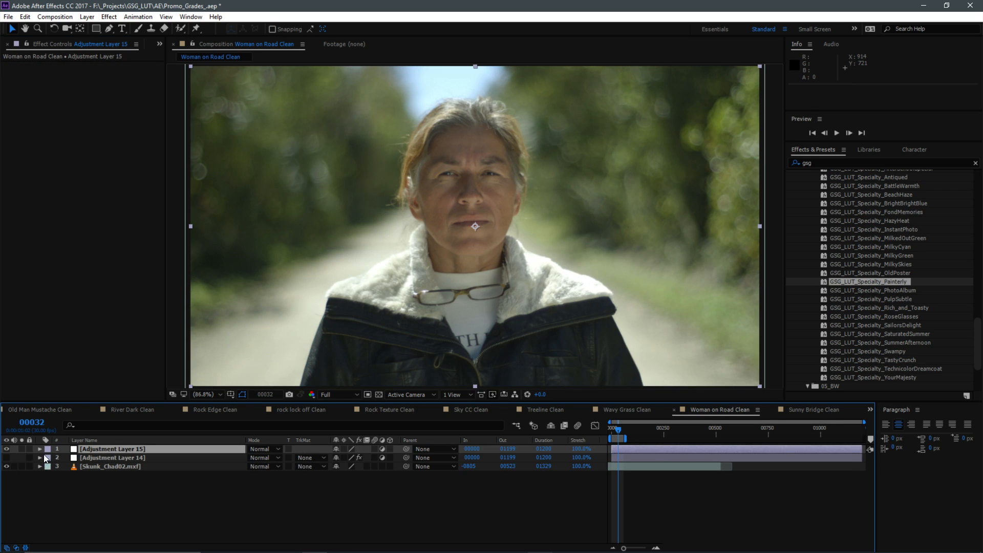
pyautogui.scroll(-3, 868, 336)
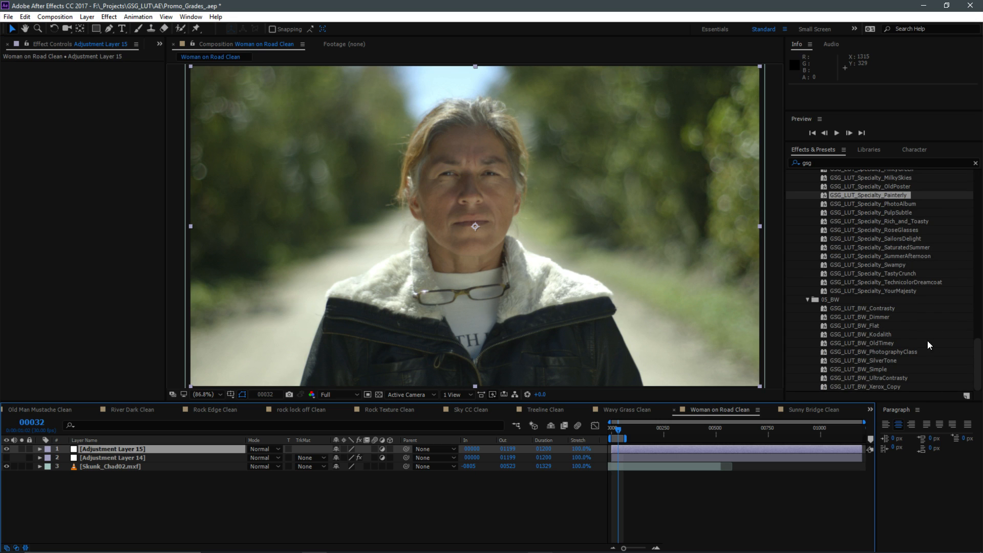
pyautogui.click(881, 353)
pyautogui.doubleClick(881, 354)
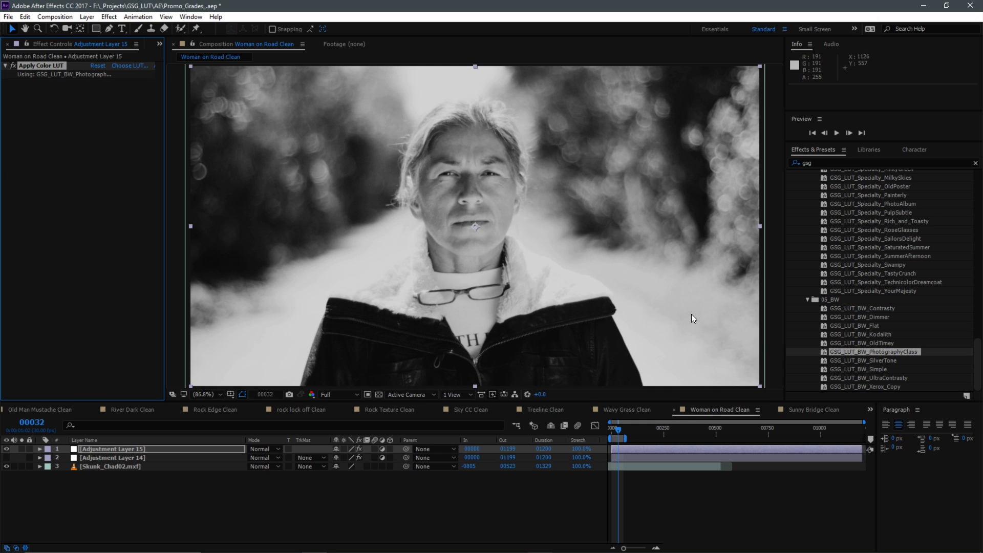
# Try GSG_LUT_Specialty_SaturatedSummer on the top adjustment layer, and replace it with the GSG_LUT_Specialty_TastyCrunch preset.
pyautogui.scroll(3, 913, 351)
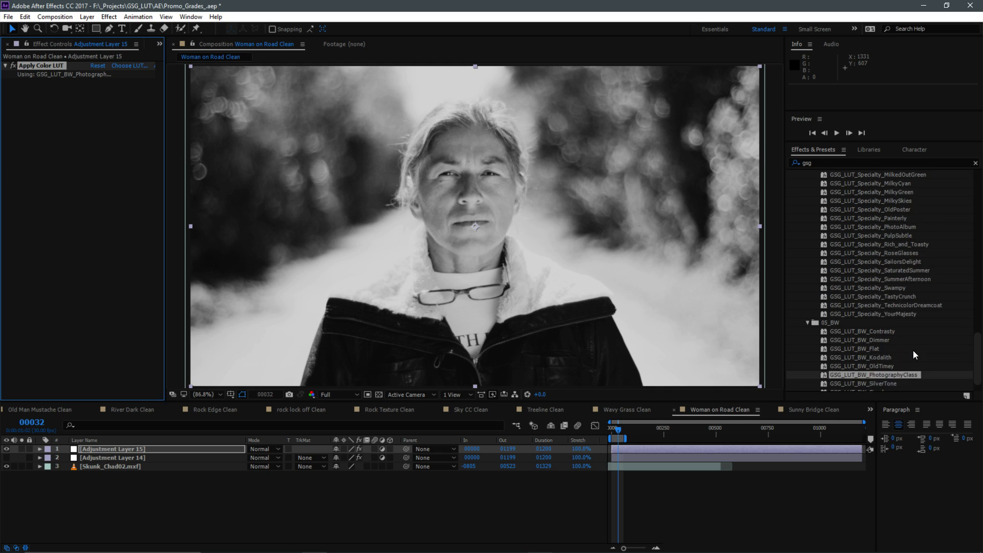
pyautogui.doubleClick(902, 317)
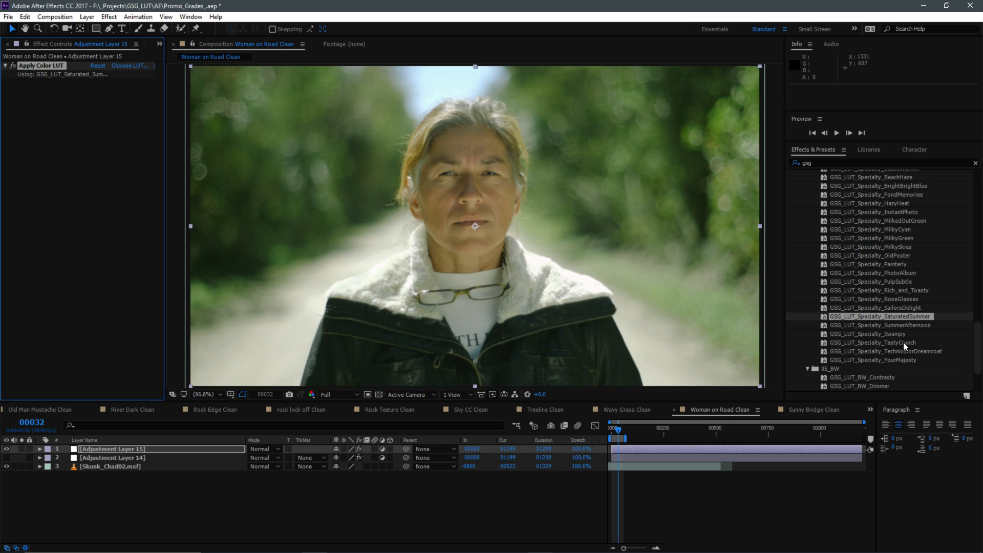
pyautogui.doubleClick(903, 342)
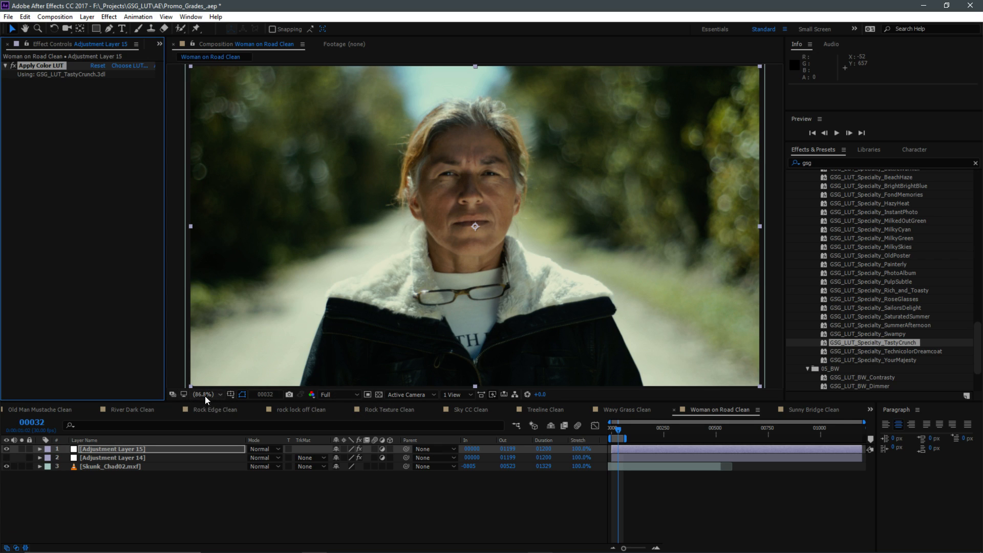
# Take a snapshot of the TastyCrunch look and hide the top adjustment layer.
pyautogui.click(290, 395)
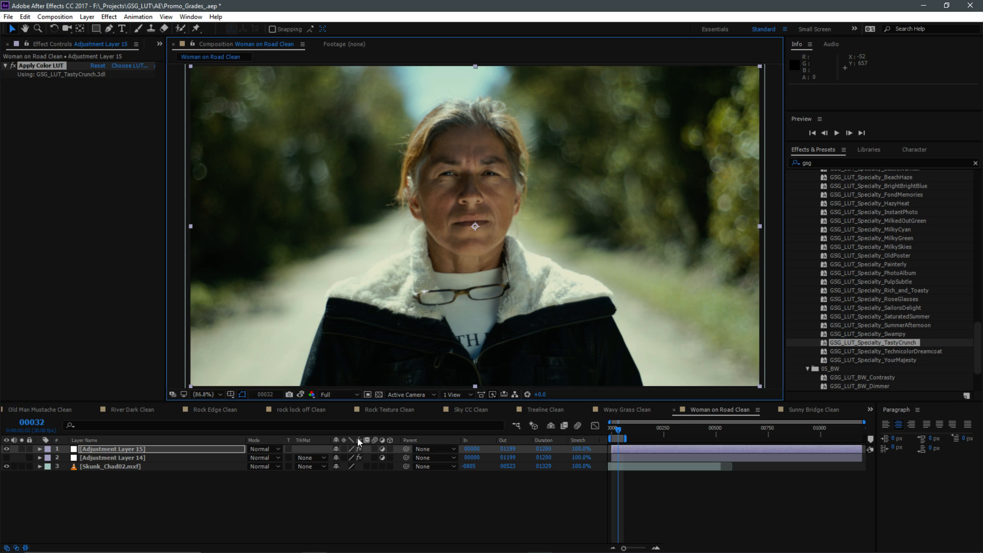
pyautogui.click(6, 458)
pyautogui.click(6, 449)
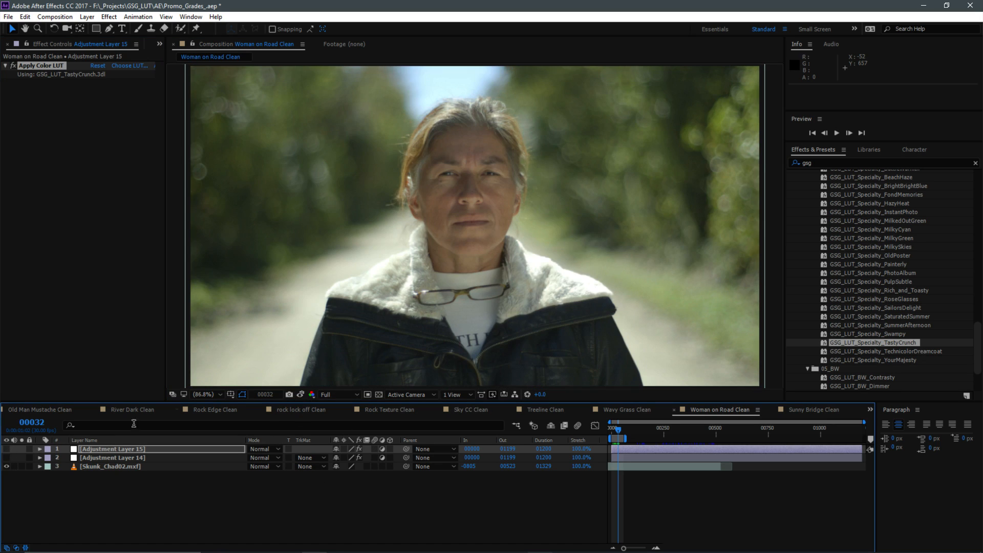
# Show the stored snapshot repeatedly to compare the graded look with the ungraded footage.
pyautogui.click(301, 395)
pyautogui.click(301, 395)
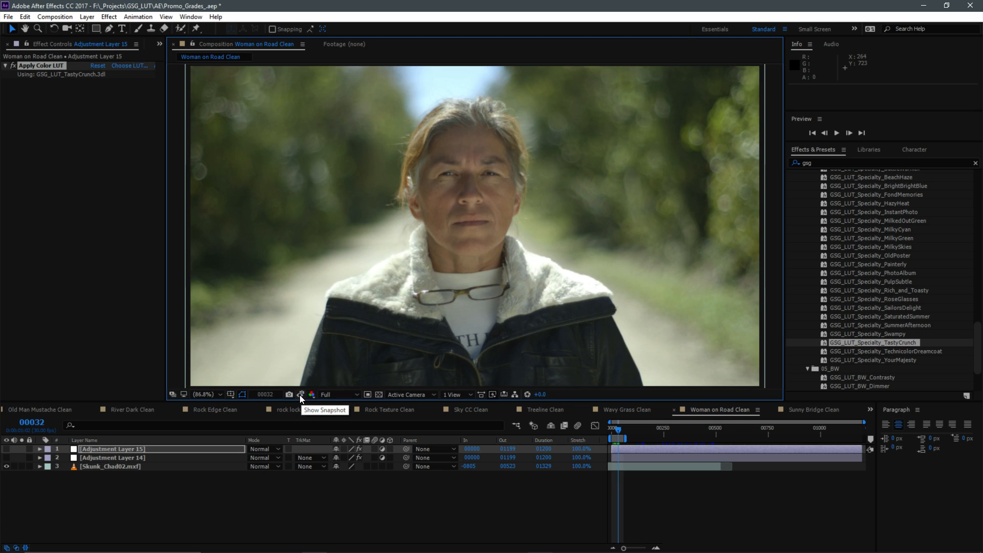
pyautogui.click(301, 395)
pyautogui.click(296, 395)
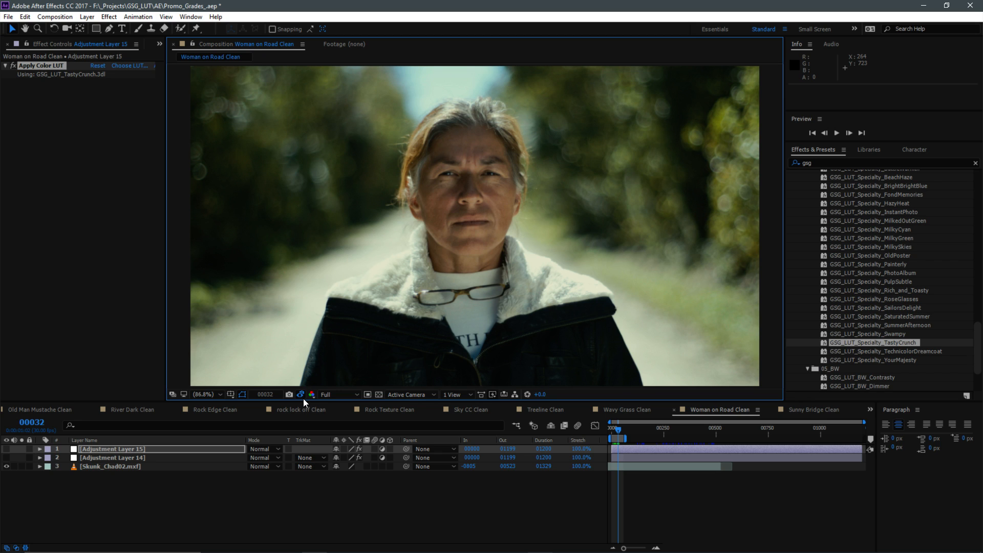
pyautogui.click(301, 395)
# Deselect the layers, bring the project contents back into view and select the Binoculars composition.
pyautogui.click(292, 450)
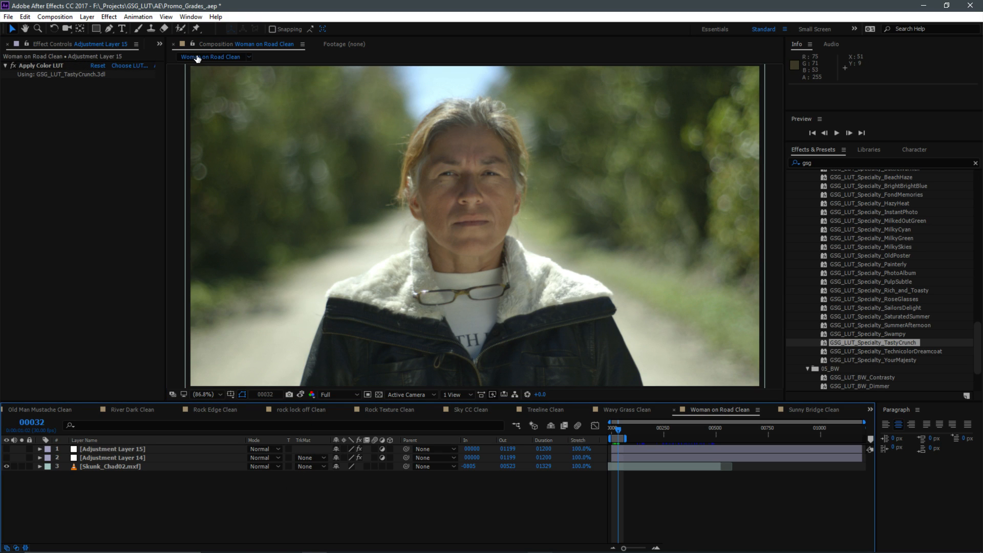
pyautogui.click(159, 44)
pyautogui.click(185, 67)
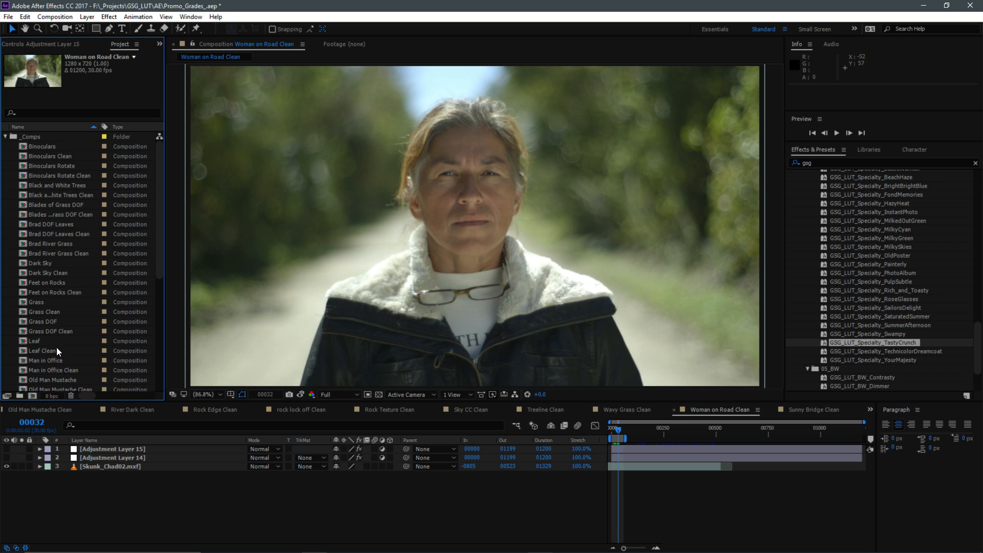
pyautogui.click(48, 150)
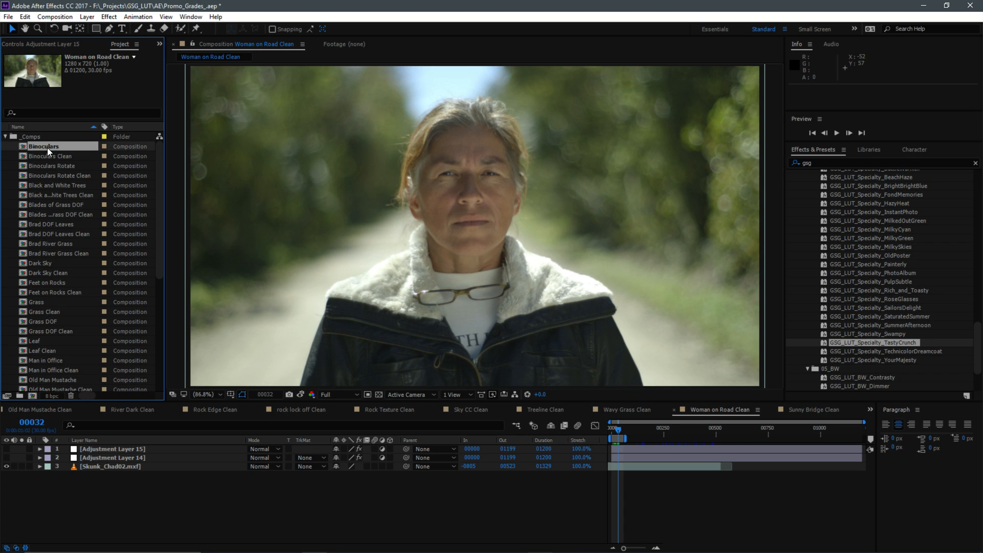
# Look through the Binoculars, Binoculars Clean and Binoculars Rotate compositions to examine their footage.
pyautogui.doubleClick(49, 150)
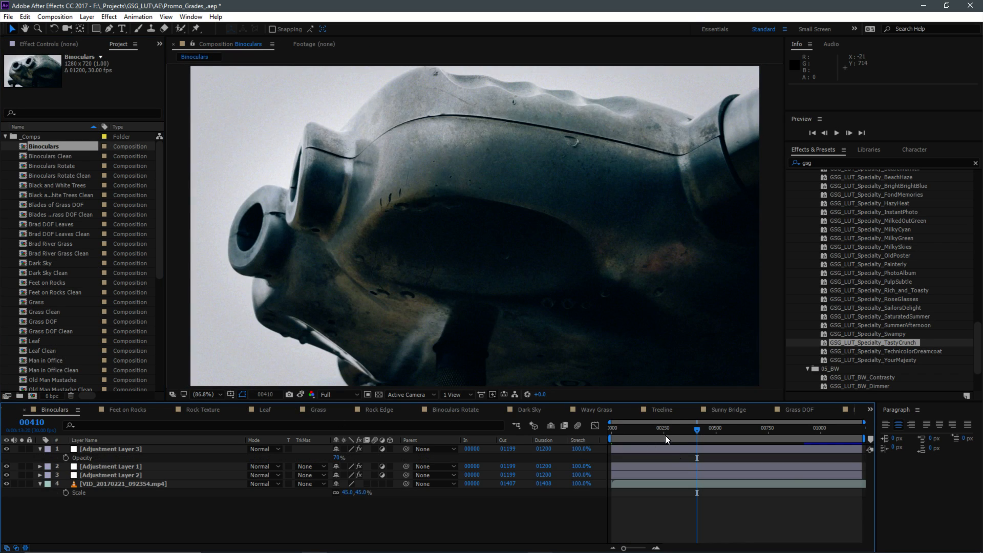
pyautogui.moveTo(648, 429); pyautogui.dragTo(639, 431)
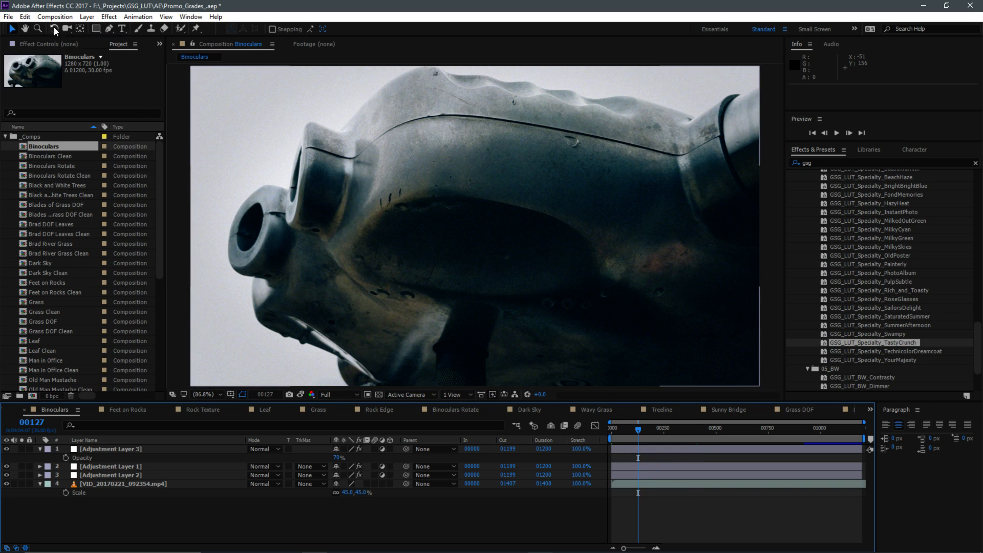
pyautogui.doubleClick(46, 156)
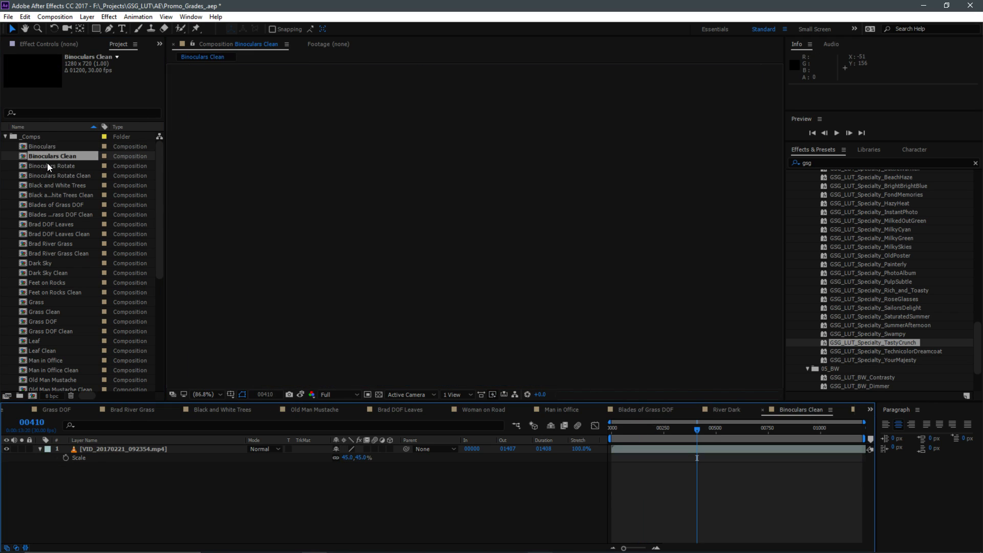
pyautogui.doubleClick(46, 166)
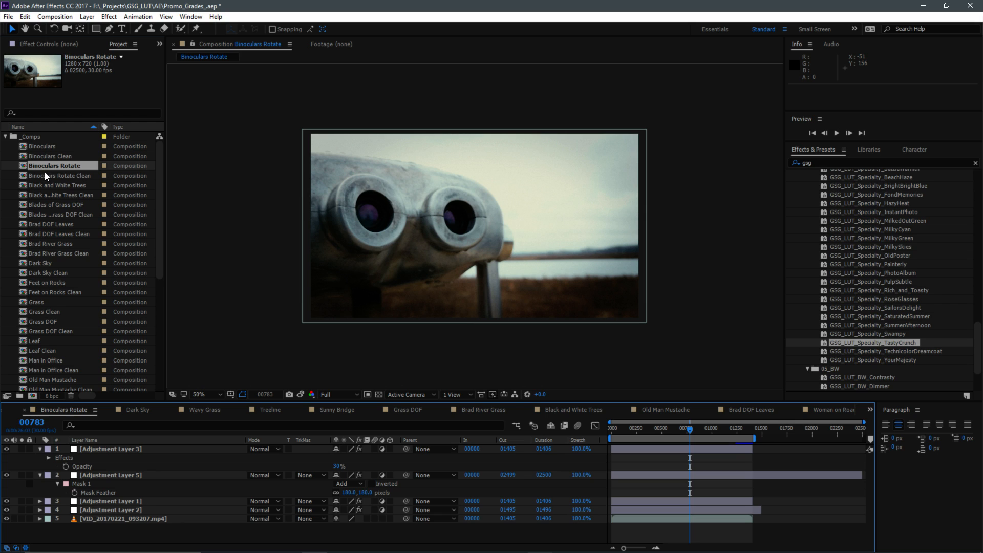
# Open the Binoculars Rotate Clean composition, go to frame 00418 and set the viewer magnification to Fit.
pyautogui.doubleClick(46, 176)
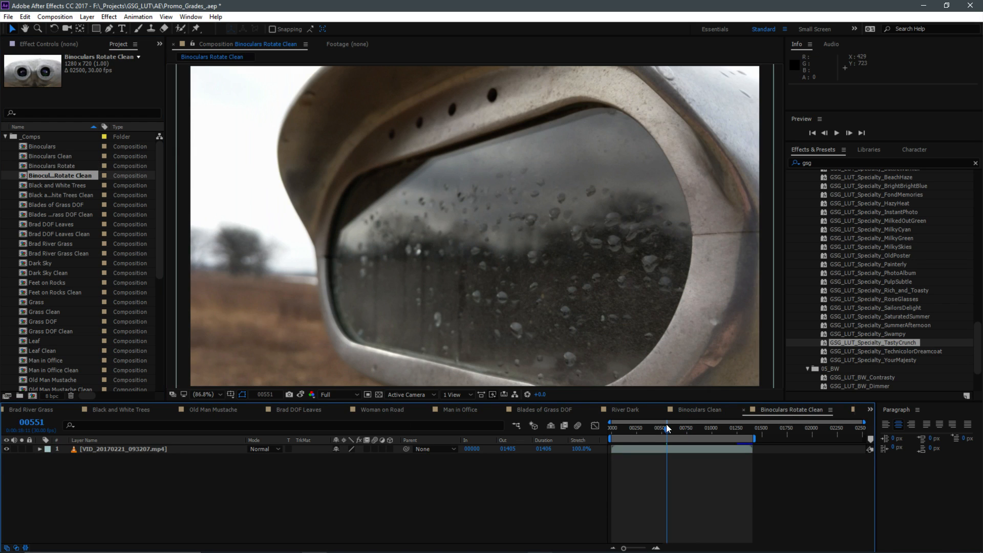
pyautogui.moveTo(667, 429)
pyautogui.mouseDown()
pyautogui.moveTo(623, 436)
pyautogui.moveTo(712, 436)
pyautogui.moveTo(655, 433)
pyautogui.mouseUp()
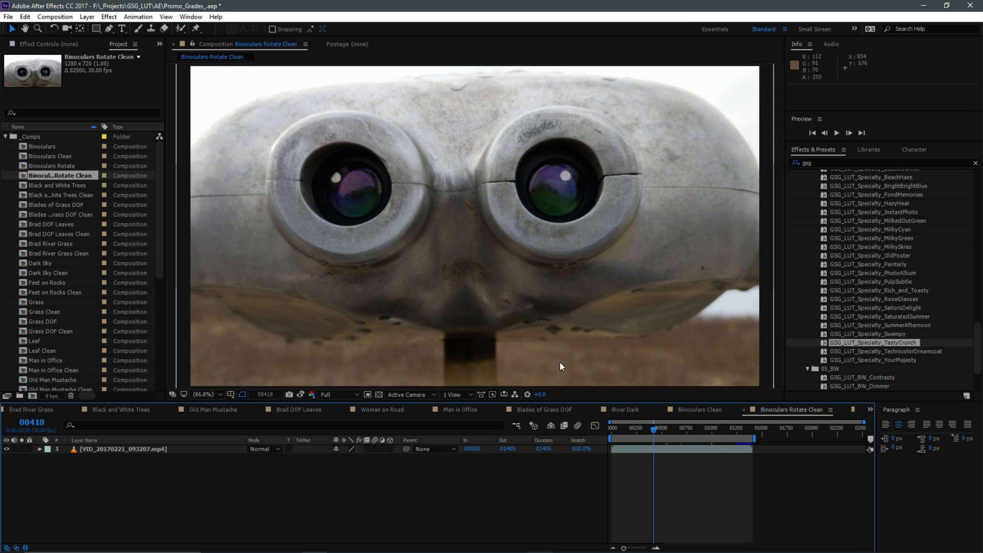
pyautogui.click(213, 392)
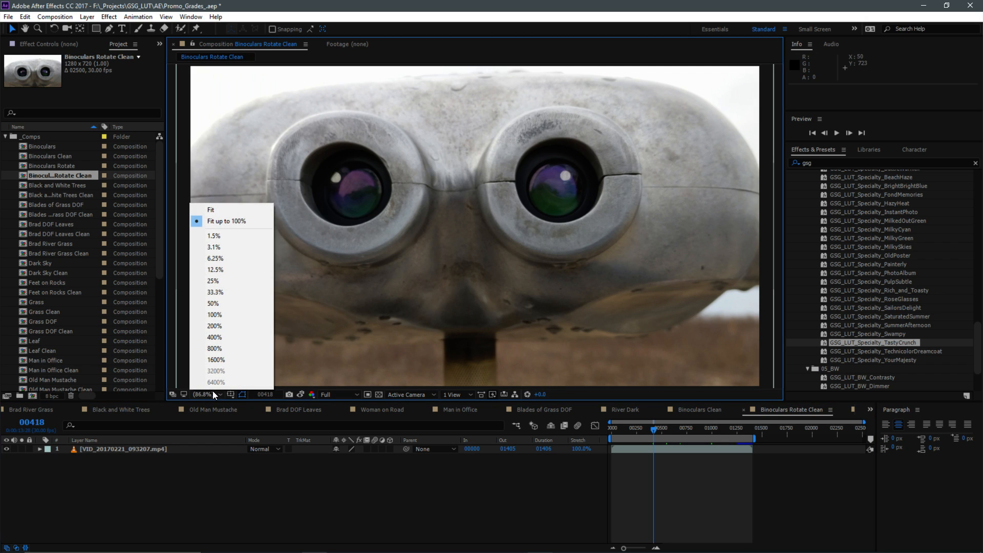
pyautogui.click(222, 304)
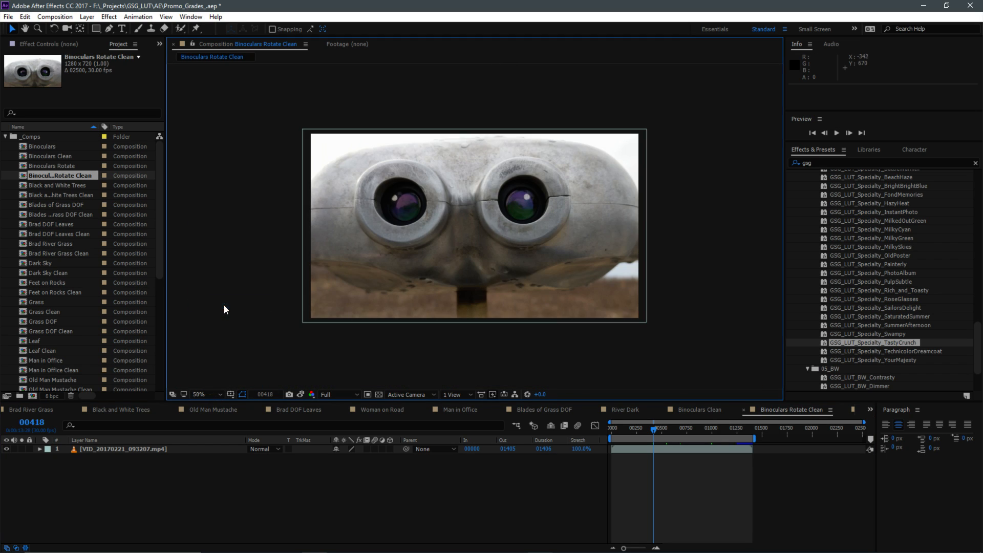
pyautogui.click(220, 392)
pyautogui.click(214, 212)
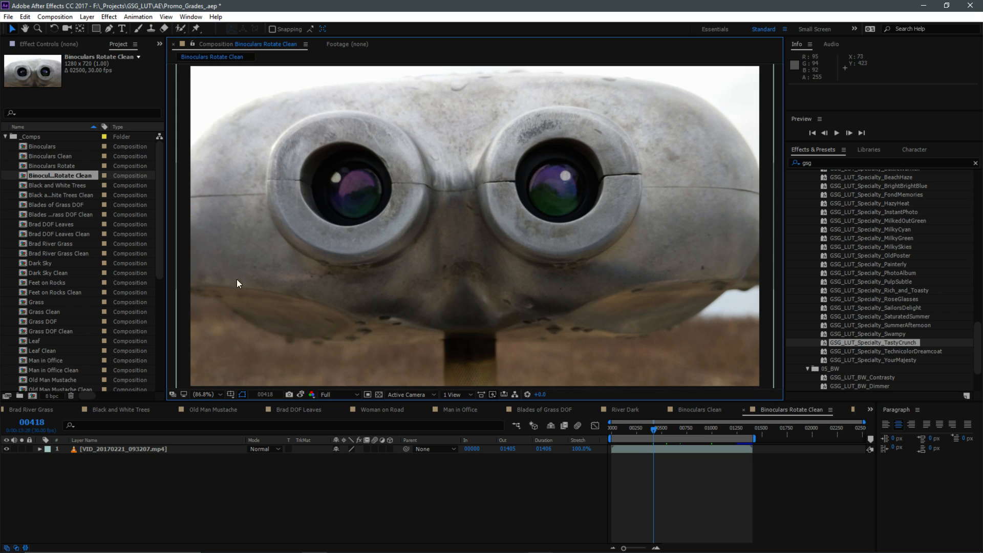
# Add an adjustment layer above the binoculars footage and try the GSG_LUT_BW_PhotographyClass preset on it.
pyautogui.click(154, 505)
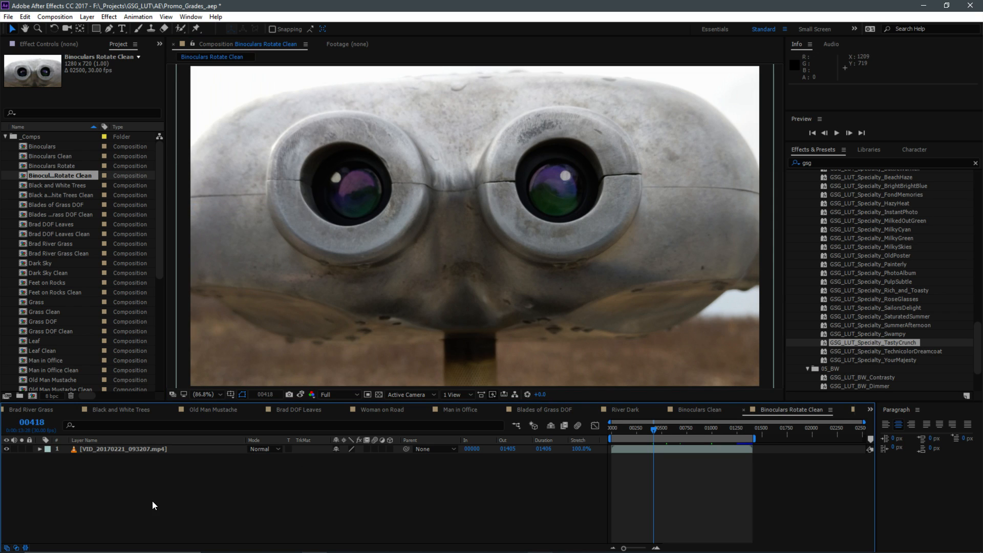
pyautogui.hotkey('ctrl', 'alt', 'y')
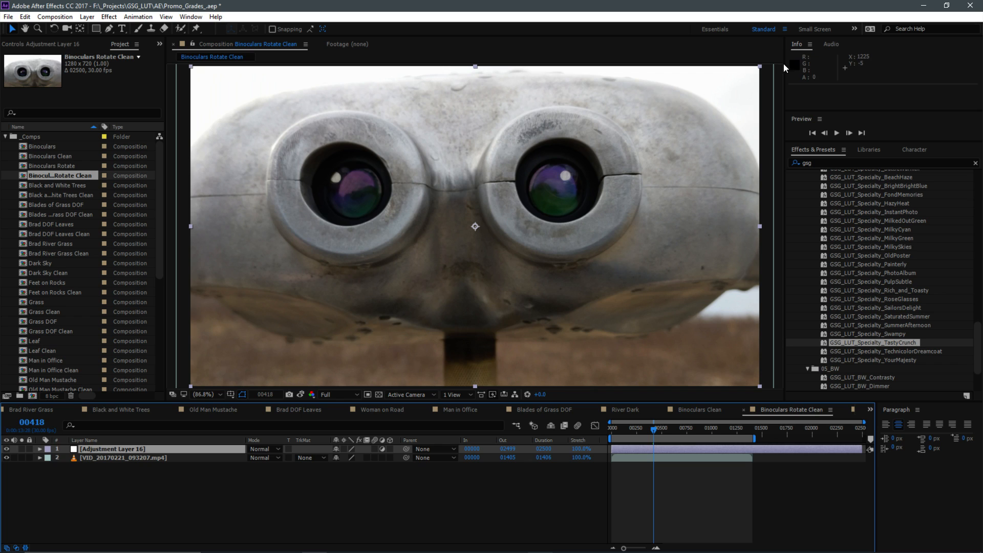
pyautogui.scroll(-3, 930, 353)
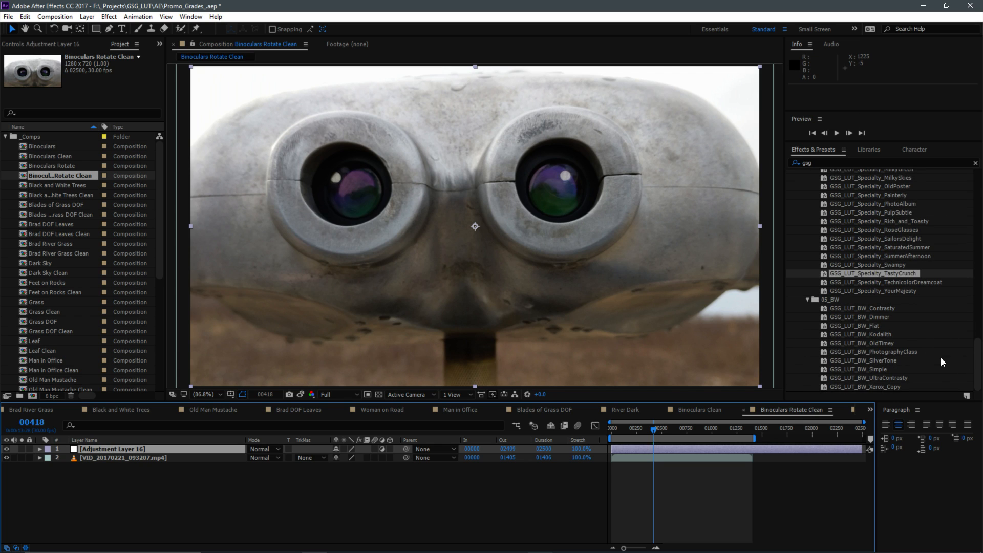
pyautogui.doubleClick(885, 353)
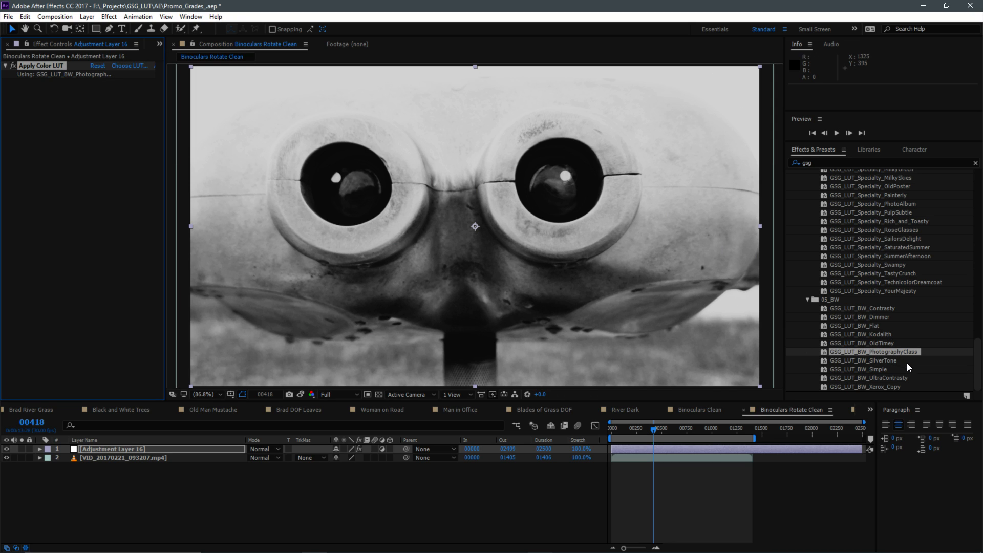
# Try GSG_LUT_Cinematic_Mailroom_Ick and GSG_LUT_Everyday_SimpleMilky on the adjustment layer, and replace them with the GSG_LUT_Everyday_FilmicOutdoor preset.
pyautogui.scroll(15, 896, 362)
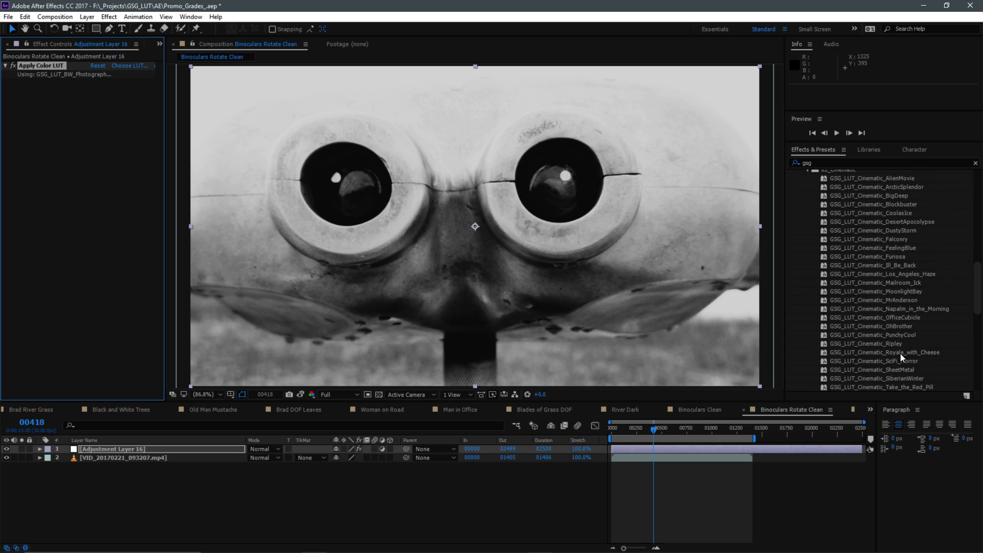
pyautogui.doubleClick(896, 283)
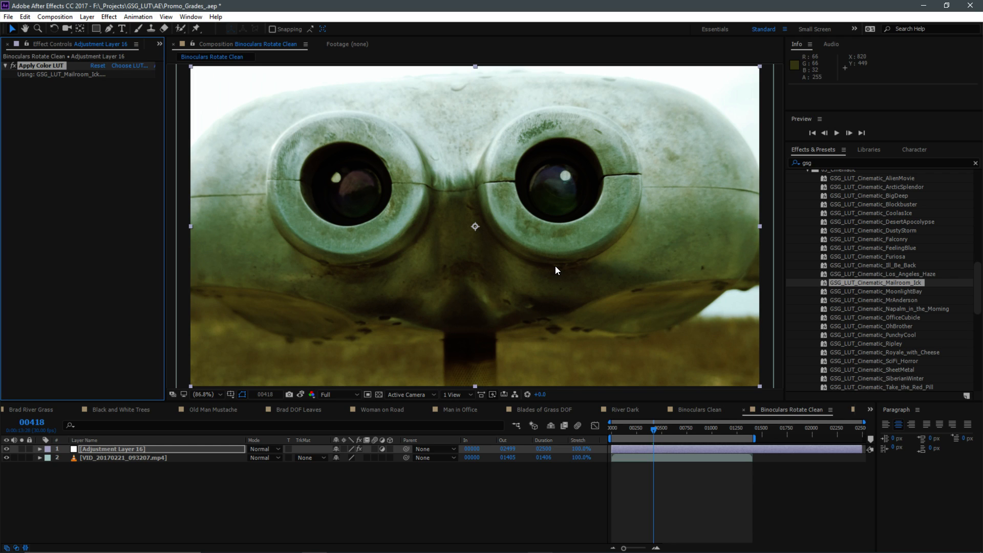
pyautogui.scroll(7, 881, 285)
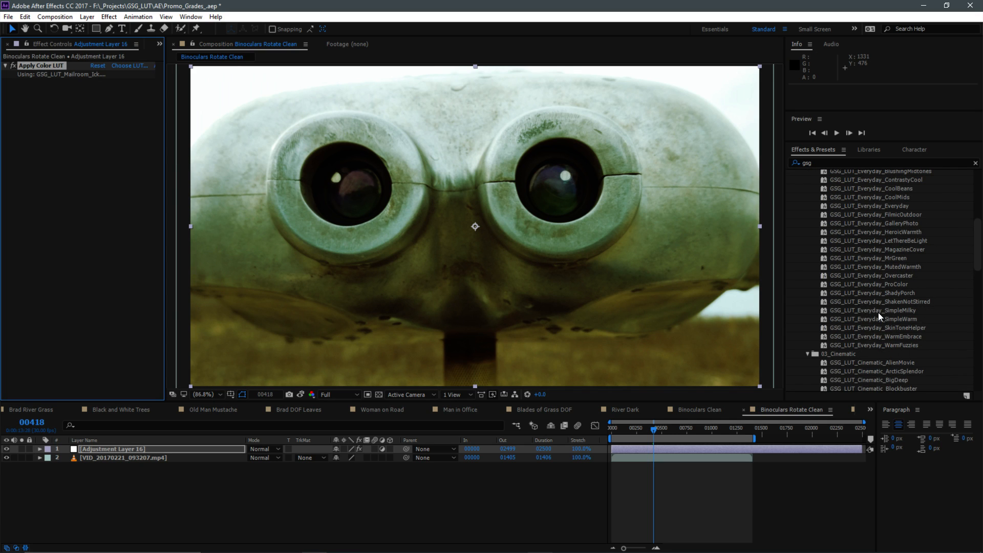
pyautogui.doubleClick(878, 310)
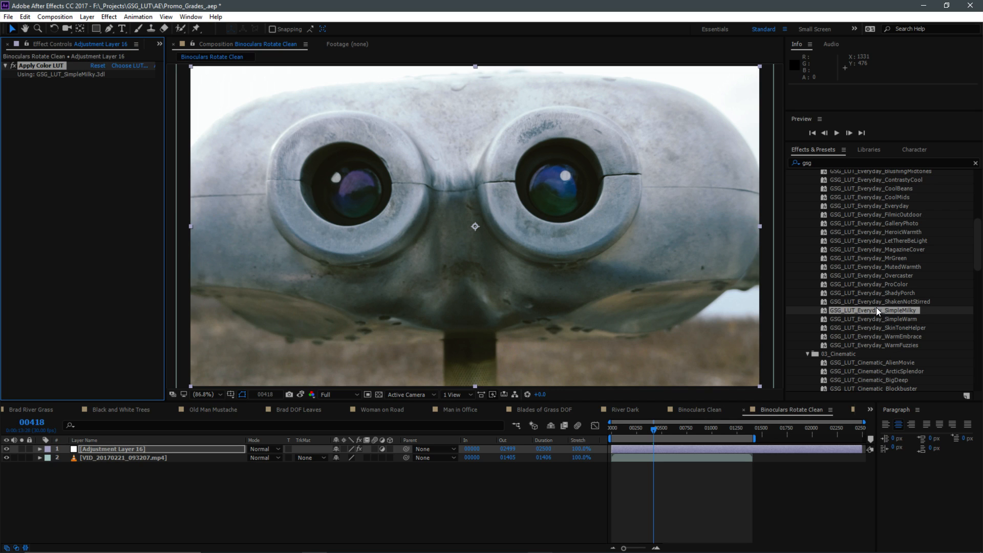
pyautogui.scroll(2, 877, 307)
pyautogui.doubleClick(871, 261)
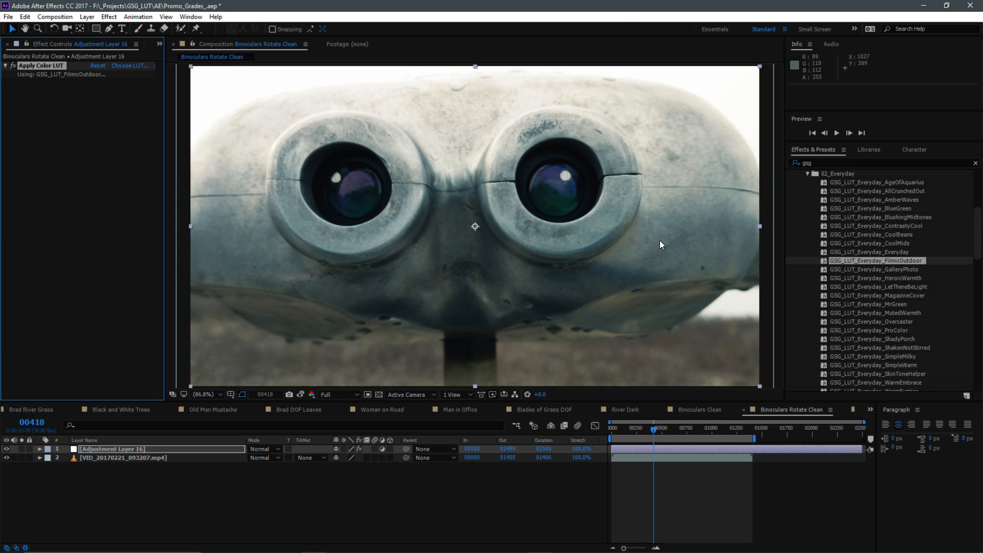
# Add a second adjustment layer on top and apply the GSG_LUT_Basic_Contrasty preset to it.
pyautogui.click(145, 518)
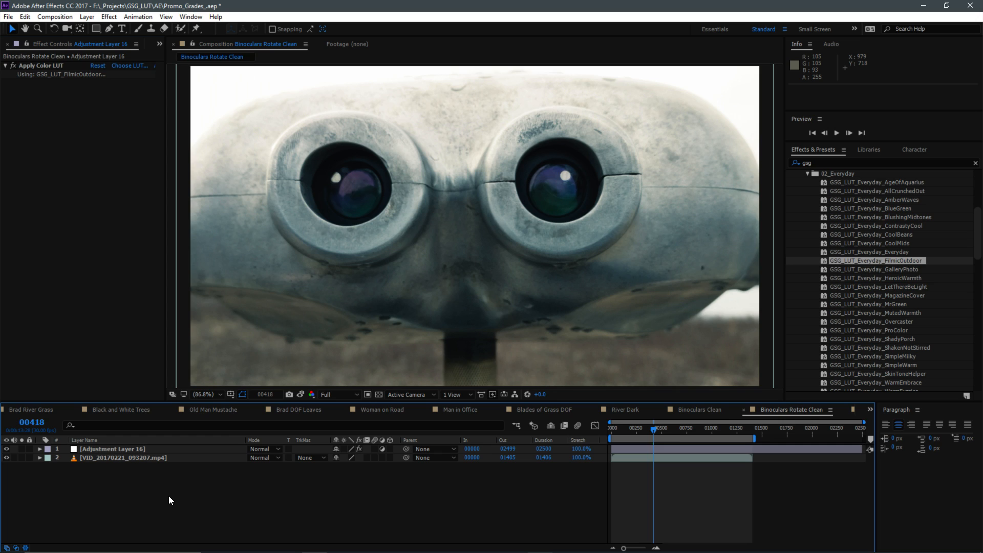
pyautogui.hotkey('ctrl', 'alt', 'y')
pyautogui.scroll(6, 952, 256)
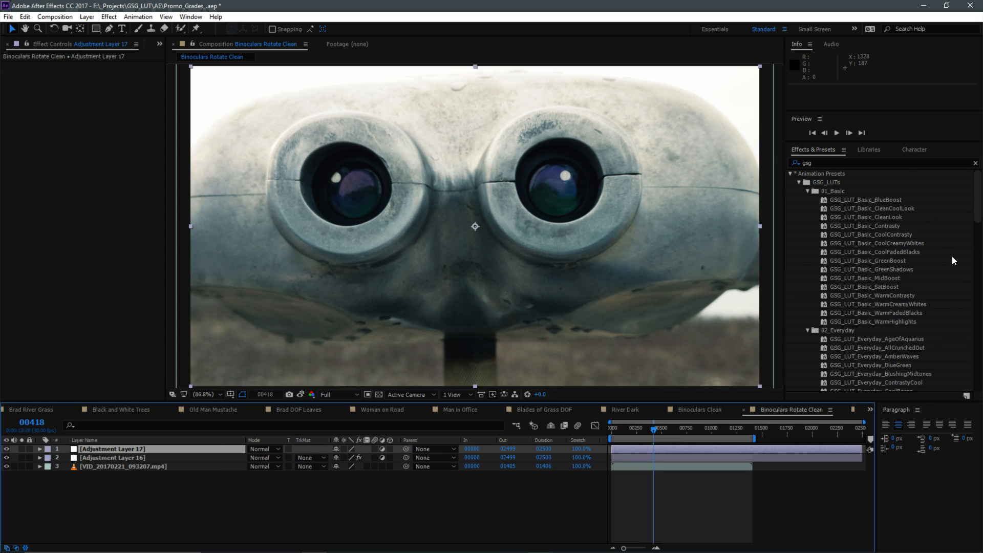
pyautogui.click(884, 226)
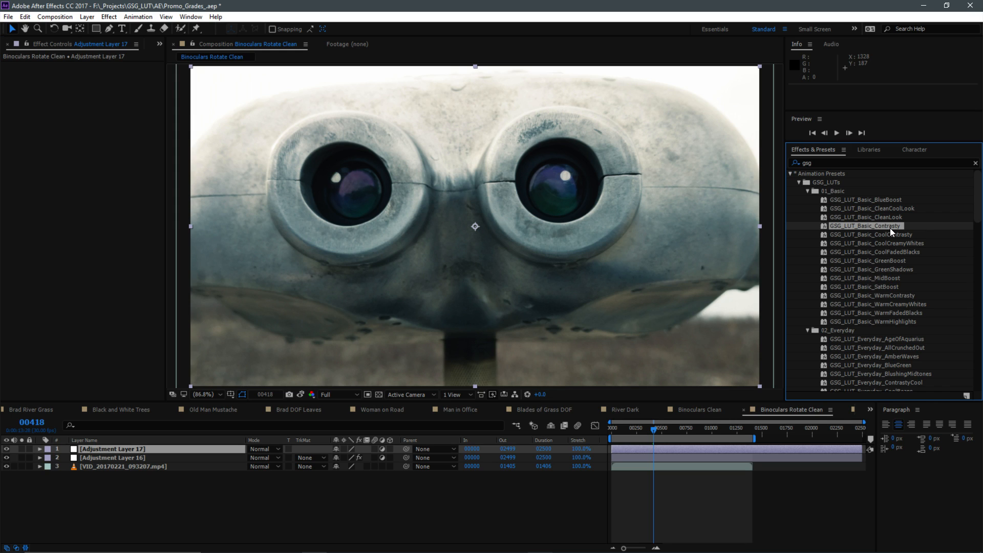
pyautogui.doubleClick(890, 228)
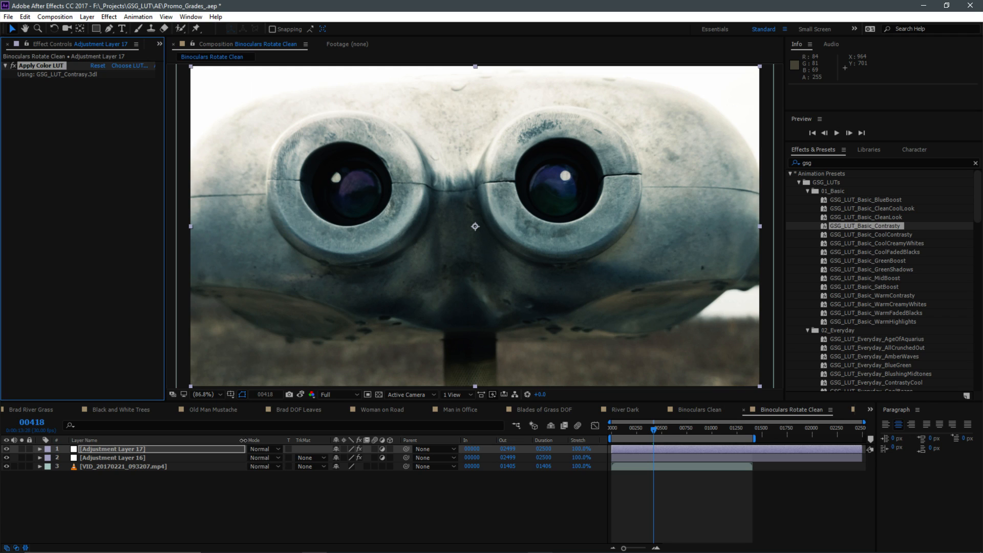
# Hide both adjustment layers and take a snapshot of the ungraded binoculars footage.
pyautogui.click(7, 449)
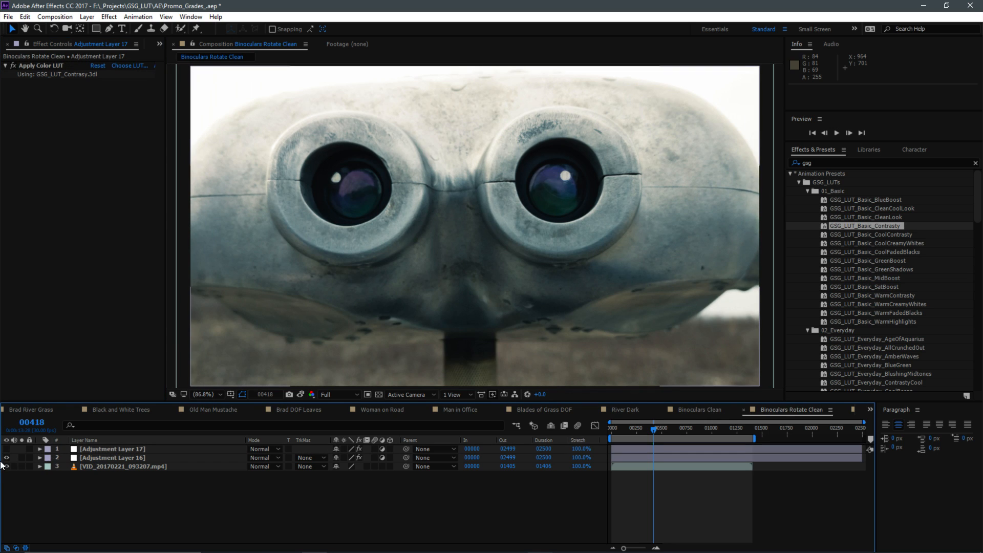
pyautogui.click(7, 458)
pyautogui.click(290, 394)
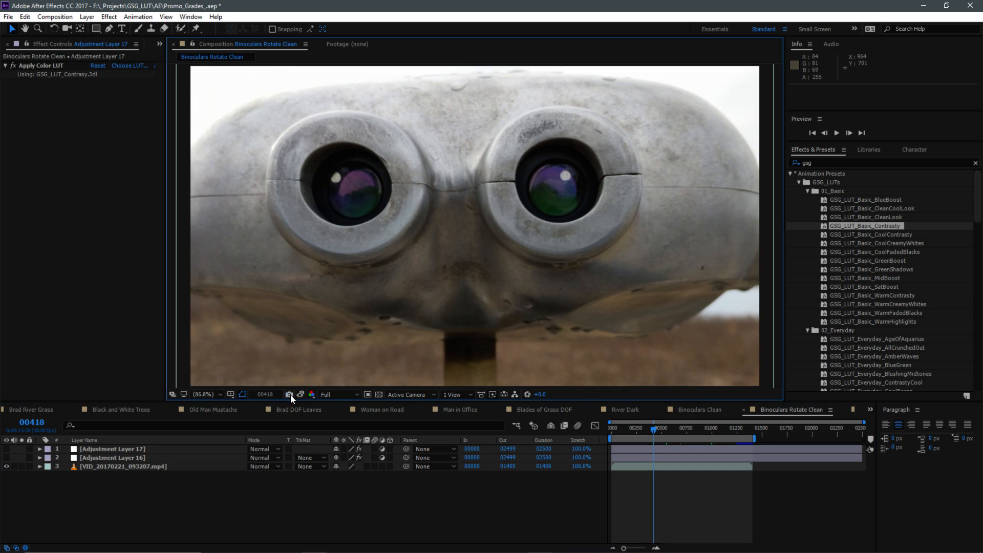
# Make both adjustment layers visible again and show the stored snapshot to compare the graded and ungraded footage.
pyautogui.moveTo(8, 453); pyautogui.dragTo(10, 447)
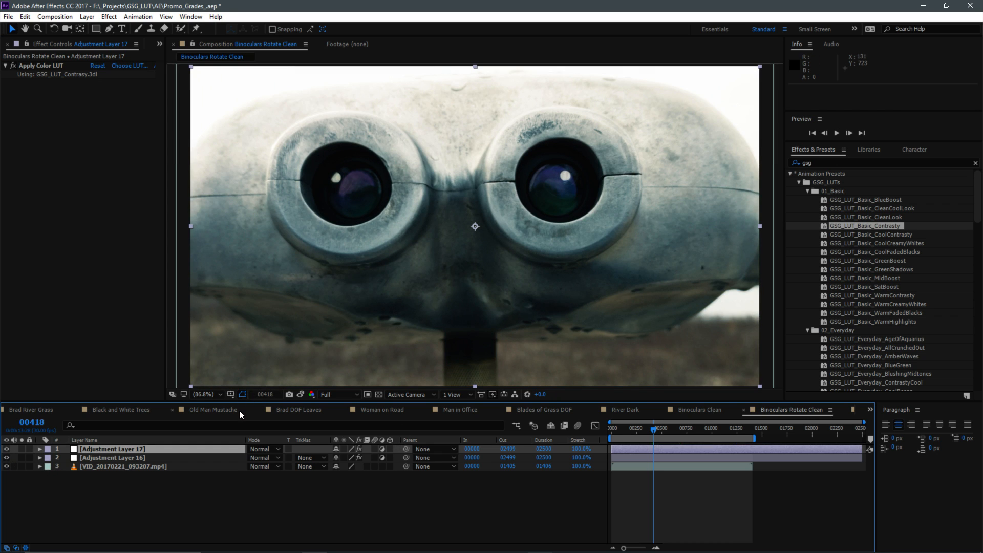
pyautogui.click(300, 395)
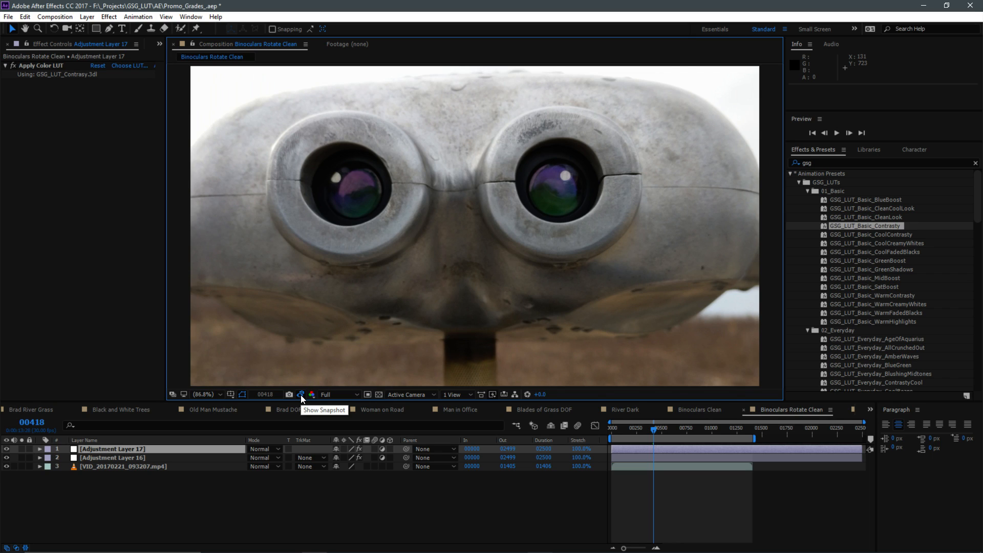
pyautogui.moveTo(300, 395); pyautogui.dragTo(300, 395)
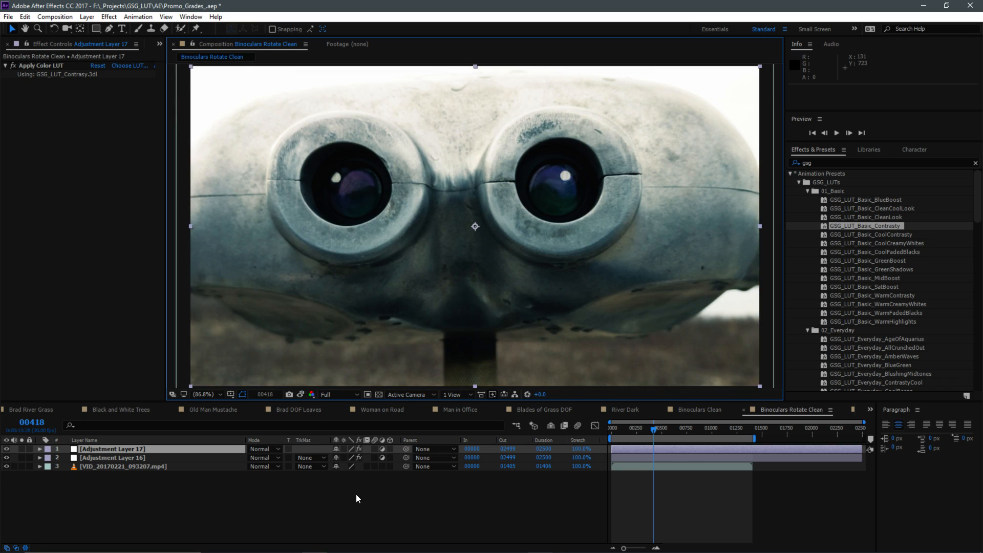
pyautogui.click(214, 395)
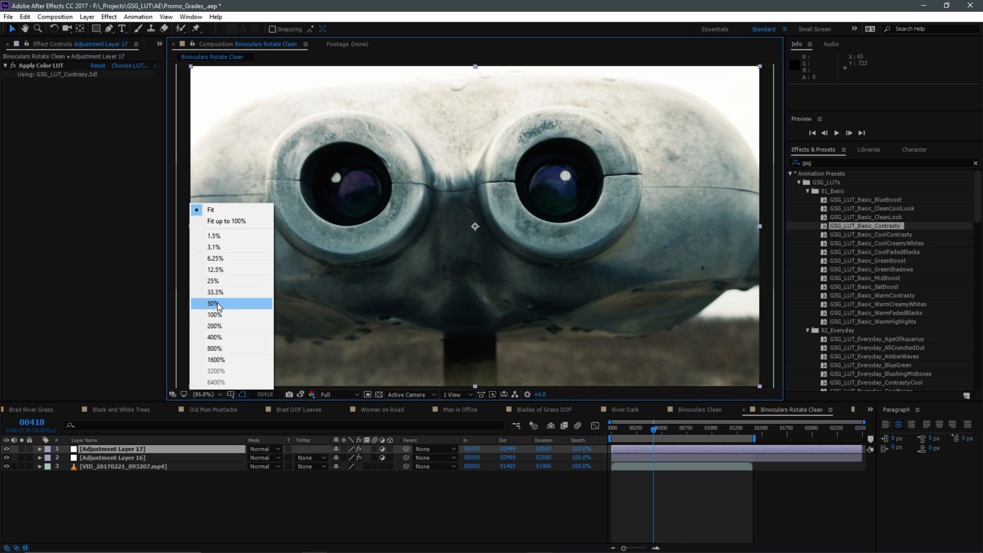
pyautogui.click(238, 530)
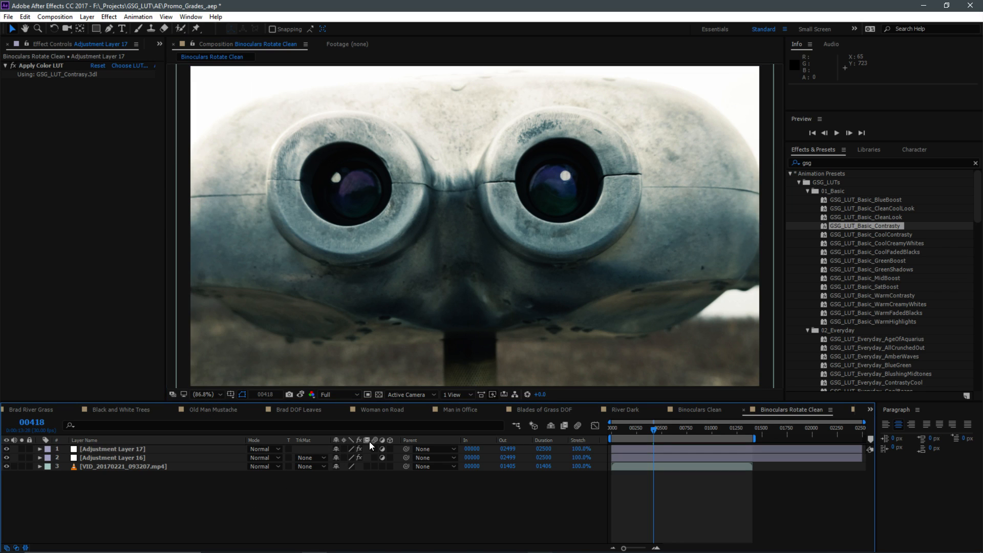
# Reveal the opacity of both adjustment layers and set the lower FilmicOutdoor layer's opacity to 50%.
pyautogui.click(119, 447)
pyautogui.click(118, 455)
pyautogui.click(122, 453)
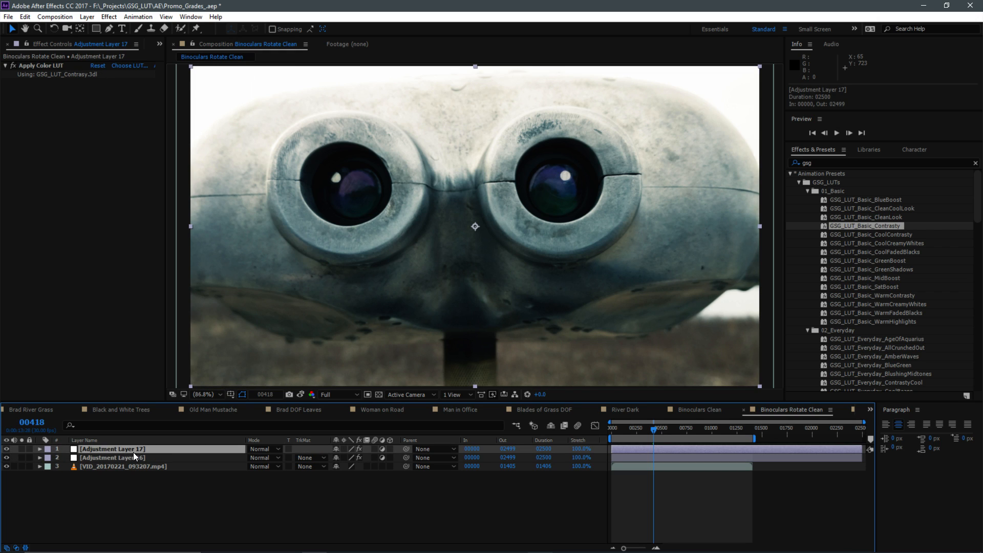
pyautogui.press('t')
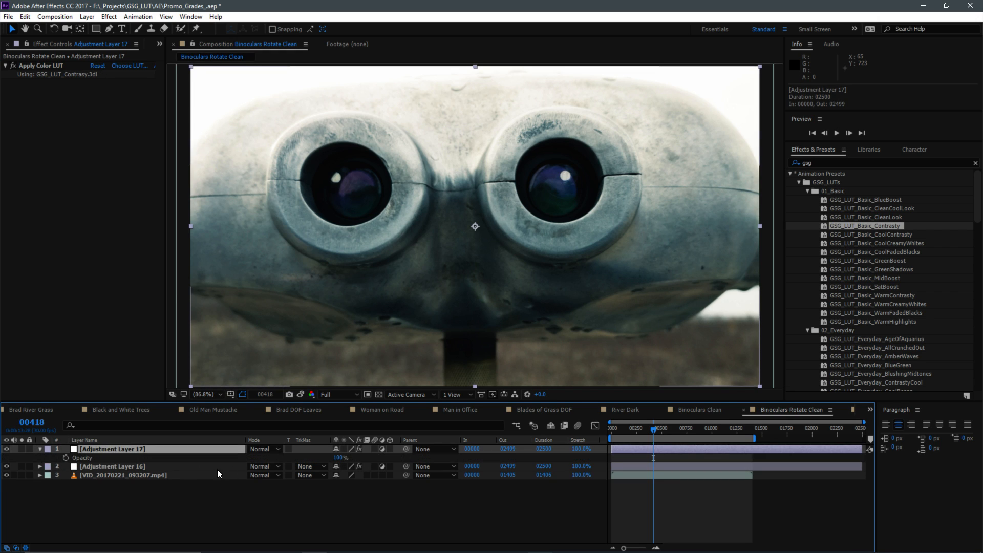
pyautogui.click(153, 466)
pyautogui.press('t')
pyautogui.click(341, 475)
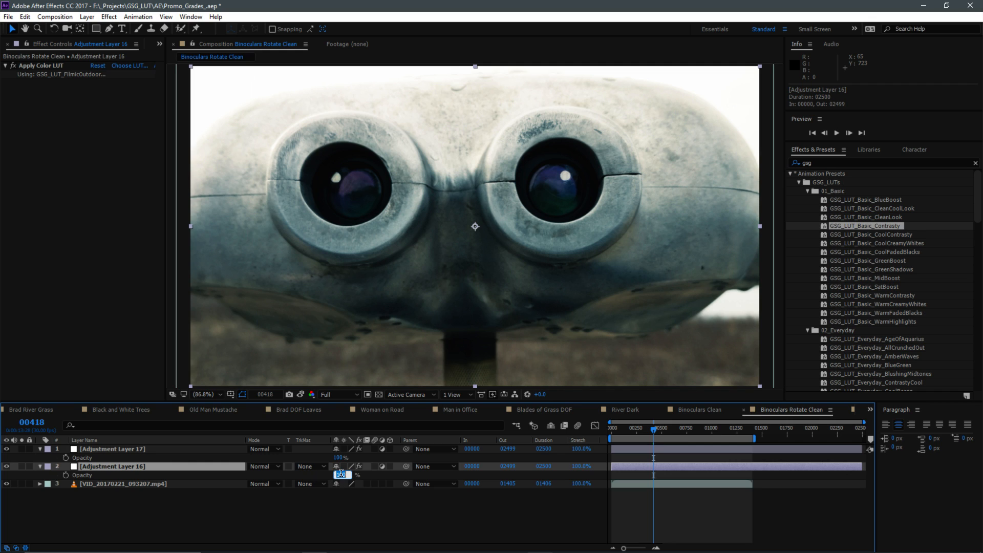
pyautogui.write('50')
pyautogui.press('Return')
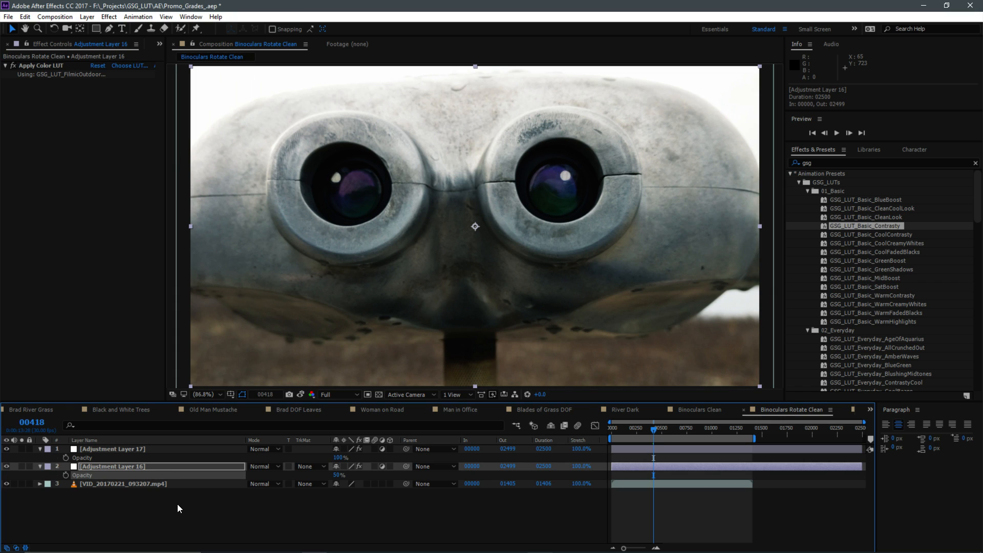
# Look through the project's compositions and preview Sky CC, Sky CC Clean, Sunny Bridge, Sunny Bridge Clean and Treeline Clean.
pyautogui.click(160, 43)
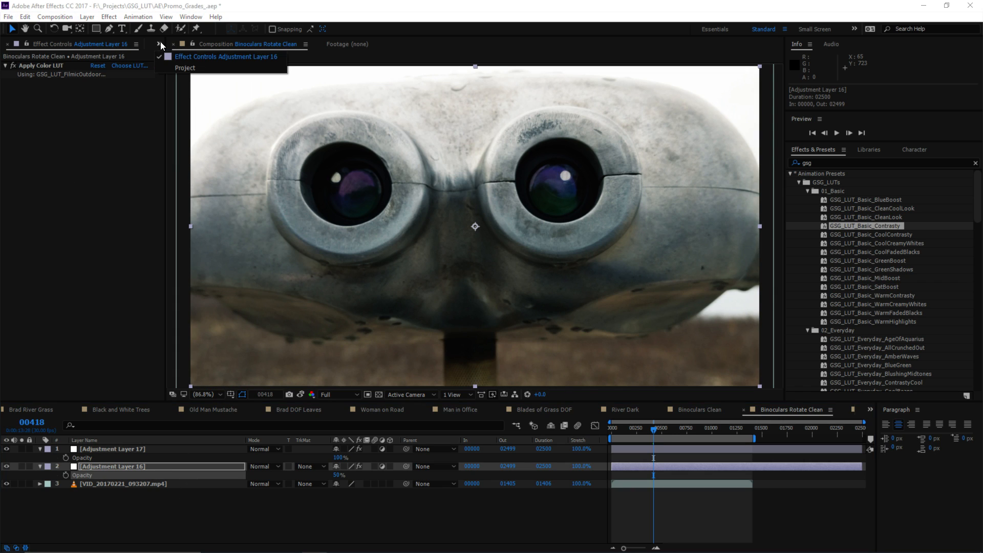
pyautogui.click(187, 67)
pyautogui.moveTo(161, 197); pyautogui.dragTo(168, 347)
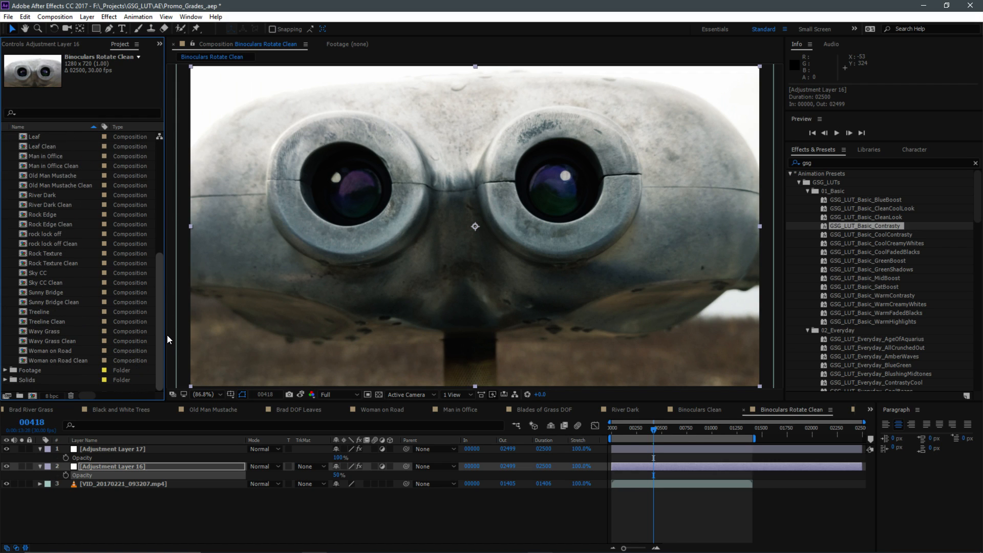
pyautogui.click(36, 272)
pyautogui.click(42, 281)
pyautogui.click(48, 292)
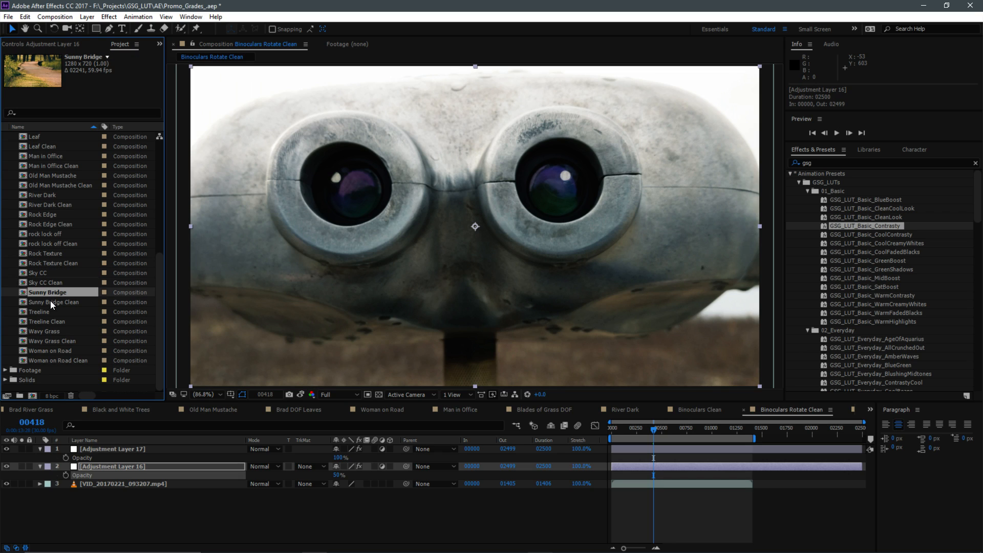
pyautogui.click(51, 302)
pyautogui.click(52, 321)
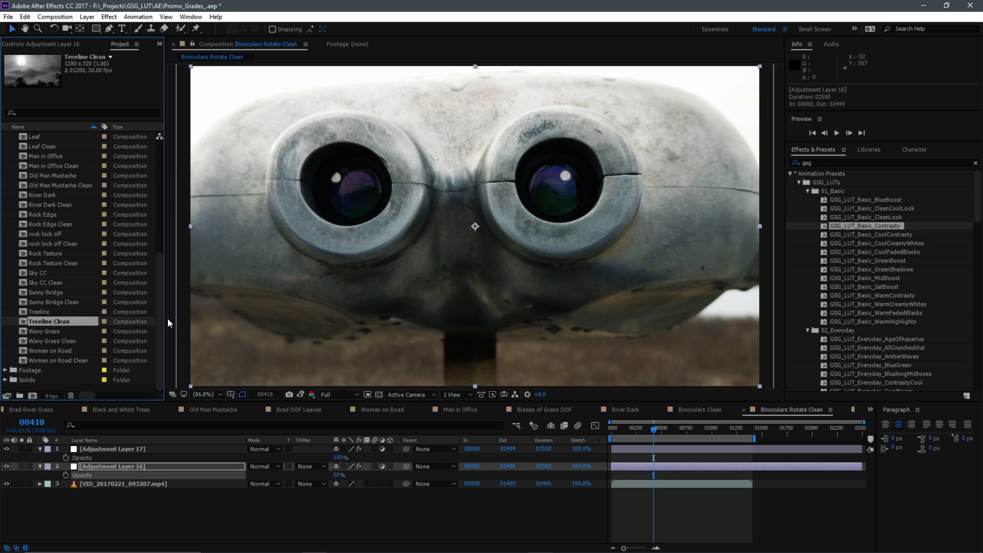
pyautogui.moveTo(162, 315); pyautogui.dragTo(172, 154)
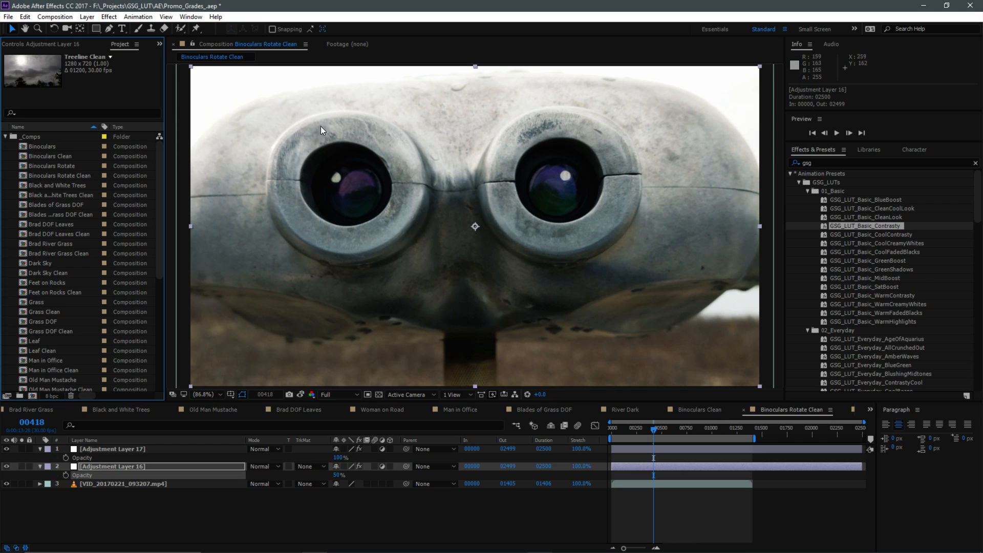
# Display the effect settings of the top adjustment layer and widen the area that shows them.
pyautogui.click(167, 517)
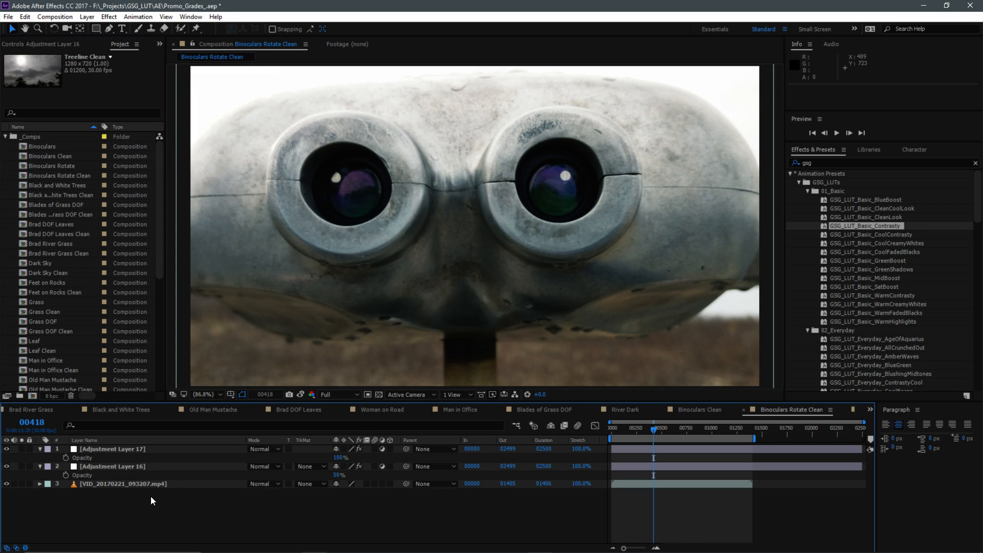
pyautogui.click(118, 449)
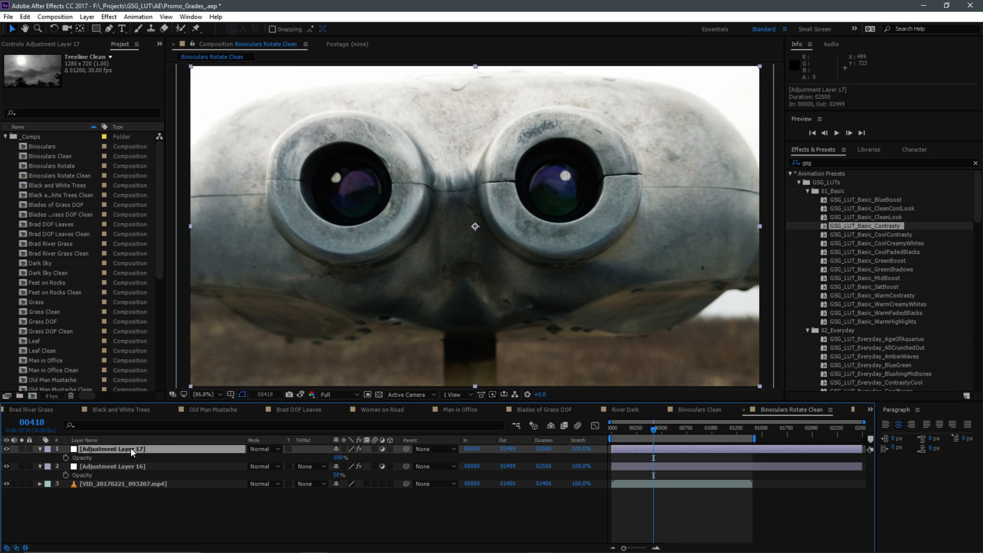
pyautogui.click(36, 43)
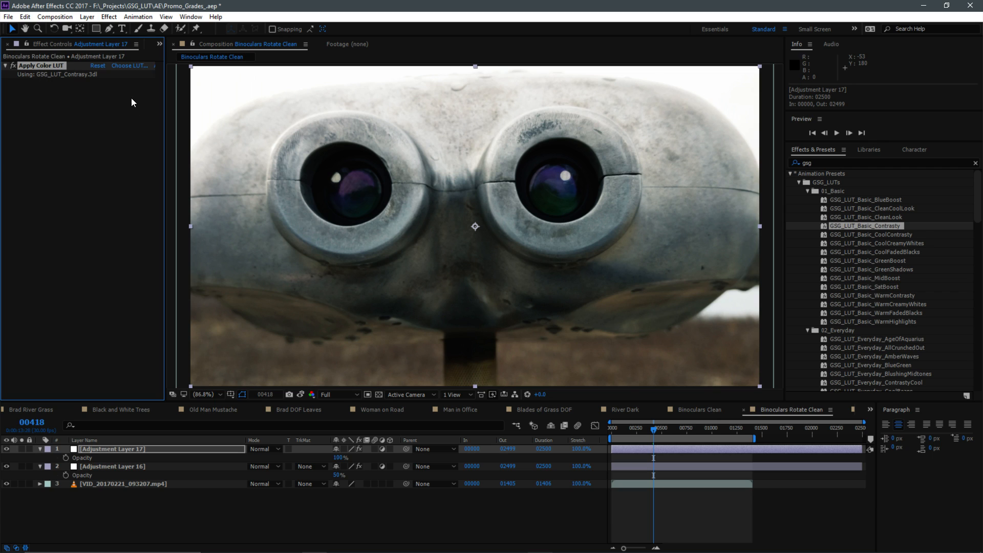
pyautogui.moveTo(164, 99); pyautogui.dragTo(242, 112)
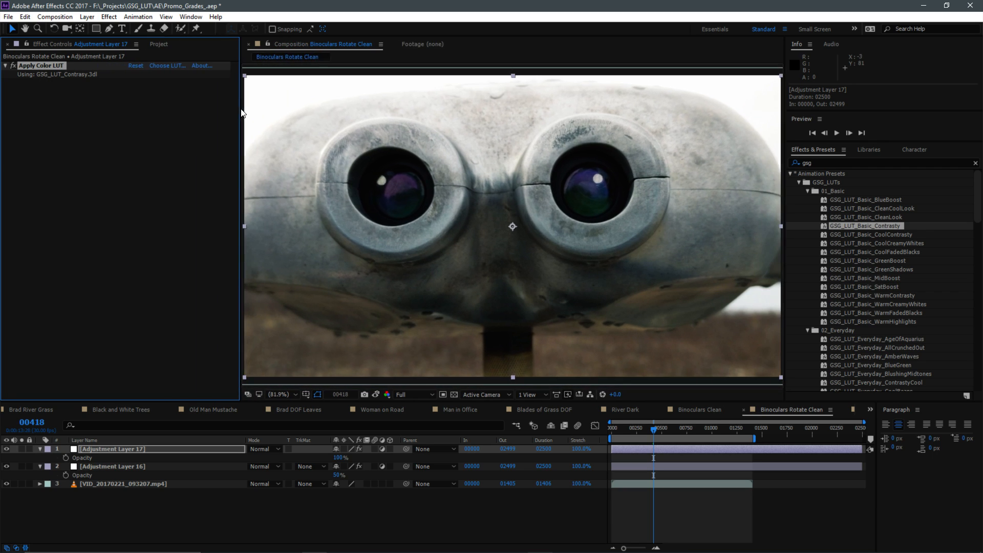
# Hide both adjustment layers and apply the Lumetri Color effect to the VID_20170221_093207.mp4 layer.
pyautogui.click(98, 520)
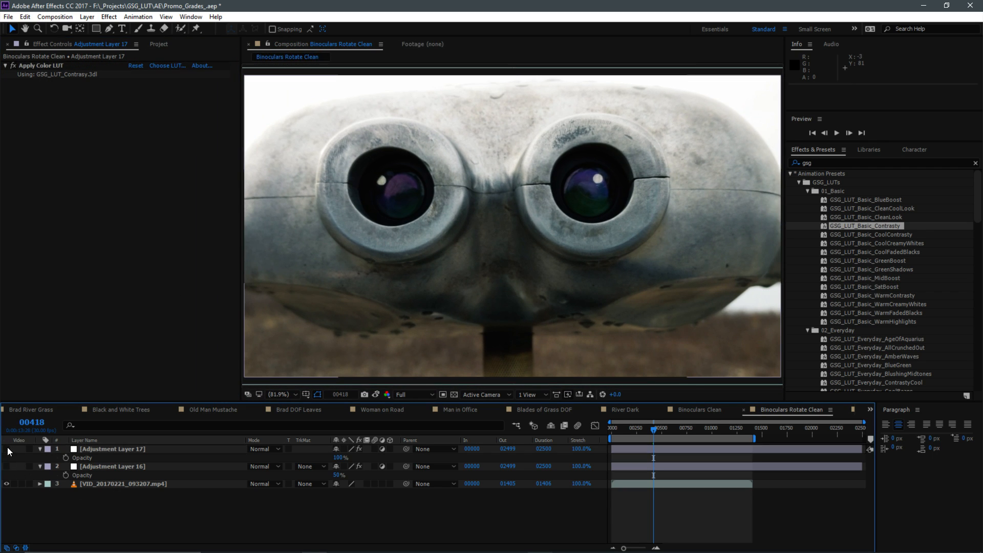
pyautogui.click(6, 449)
pyautogui.click(143, 484)
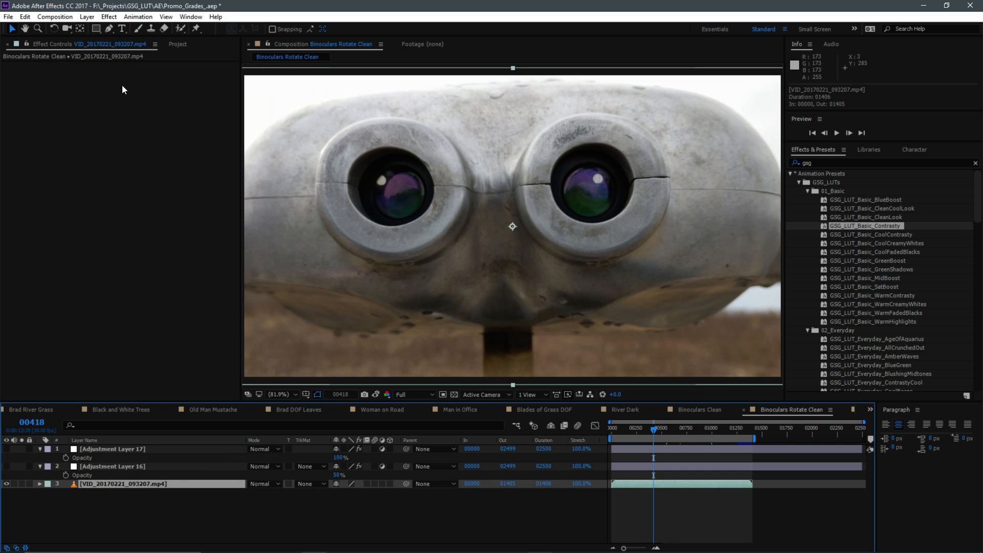
pyautogui.rightClick(97, 123)
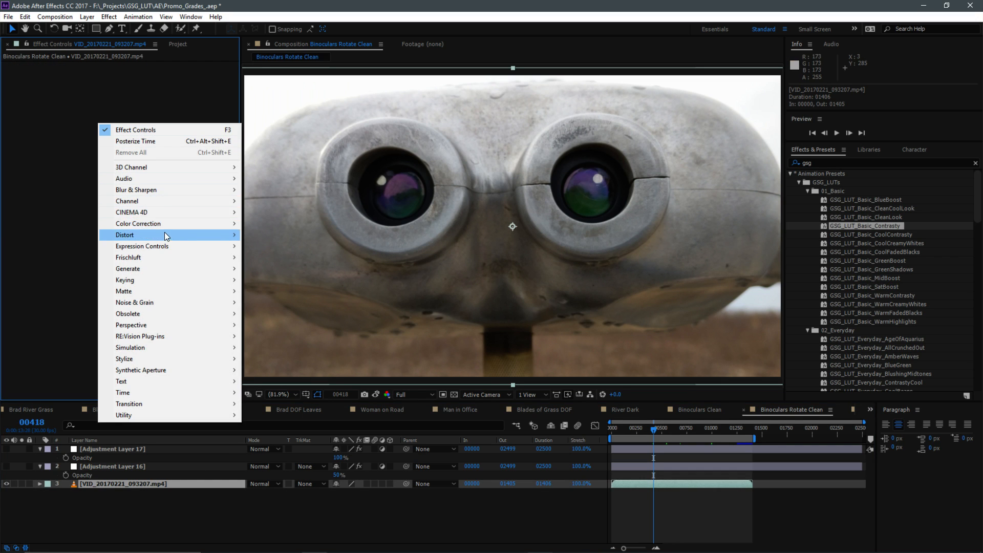
pyautogui.moveTo(168, 224)
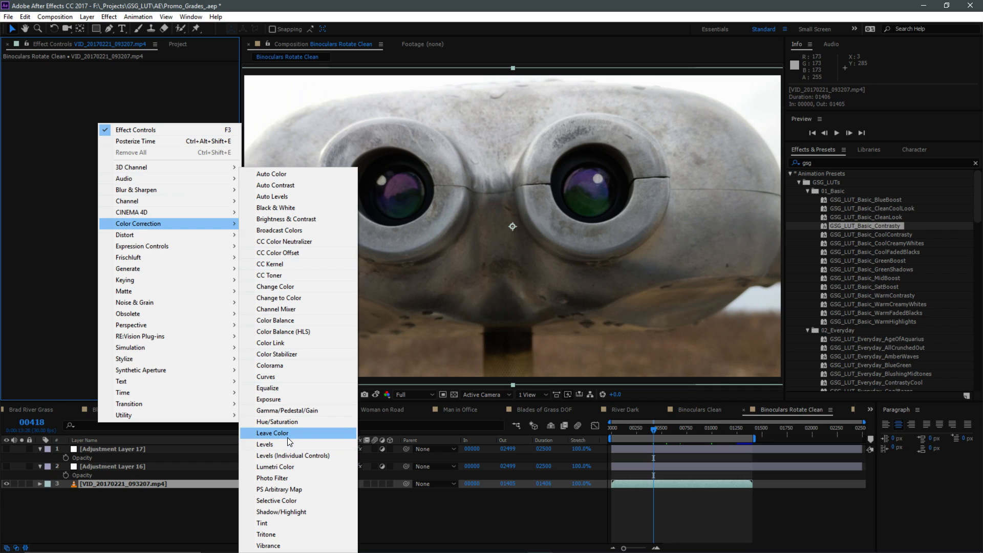
pyautogui.click(296, 466)
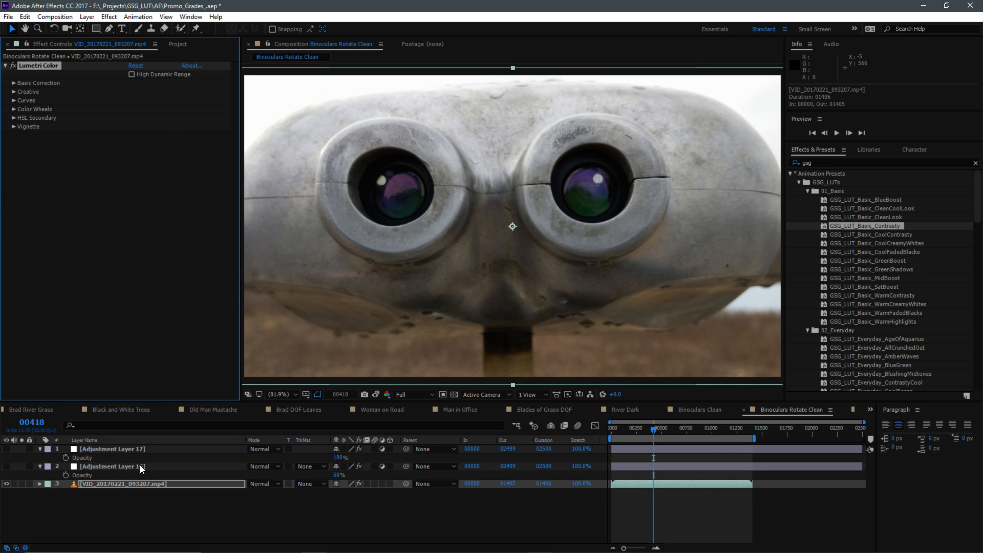
# Expand Lumetri Color's Basic Correction settings and open the file browser for its Input LUT, leaving without choosing a file.
pyautogui.click(14, 92)
pyautogui.click(14, 92)
pyautogui.click(14, 83)
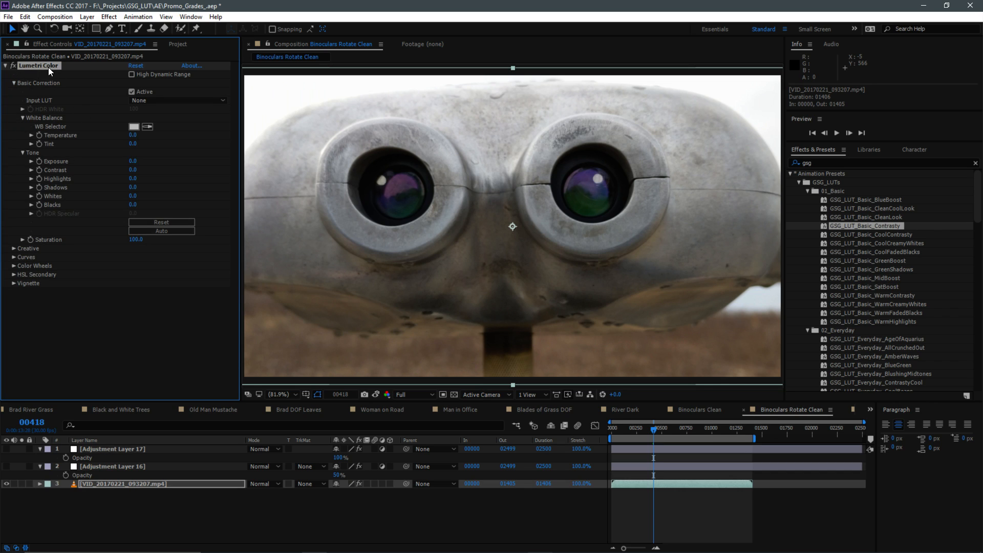
pyautogui.click(146, 102)
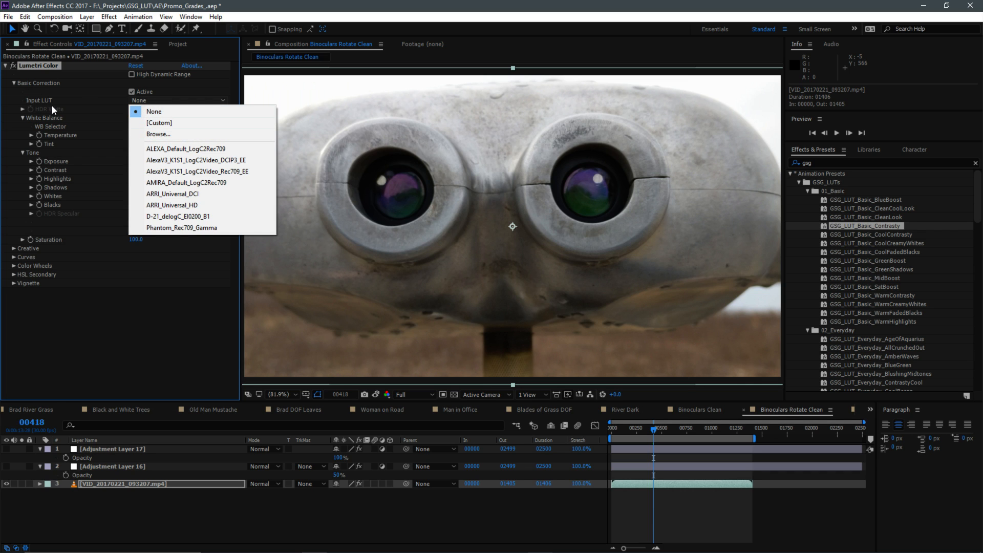
pyautogui.click(171, 133)
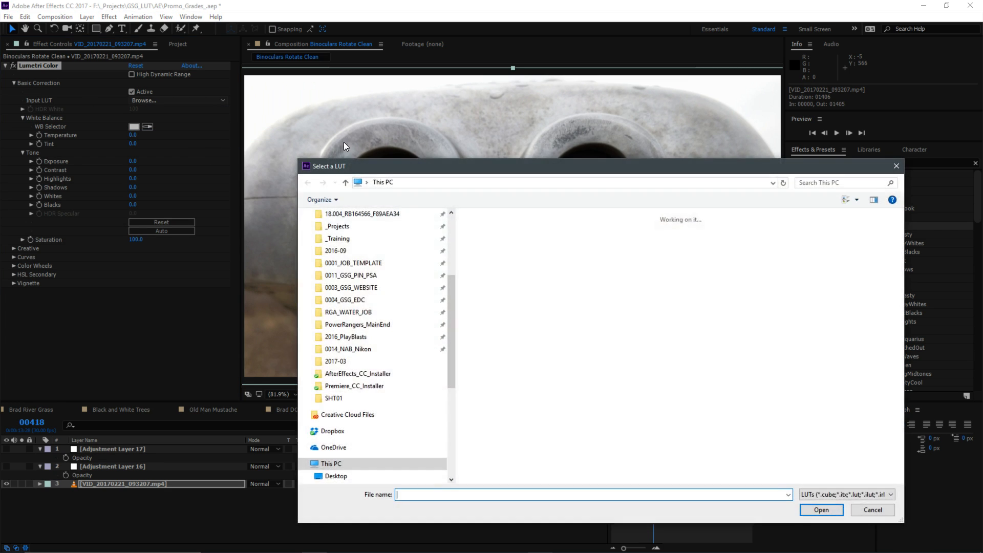
pyautogui.click(864, 510)
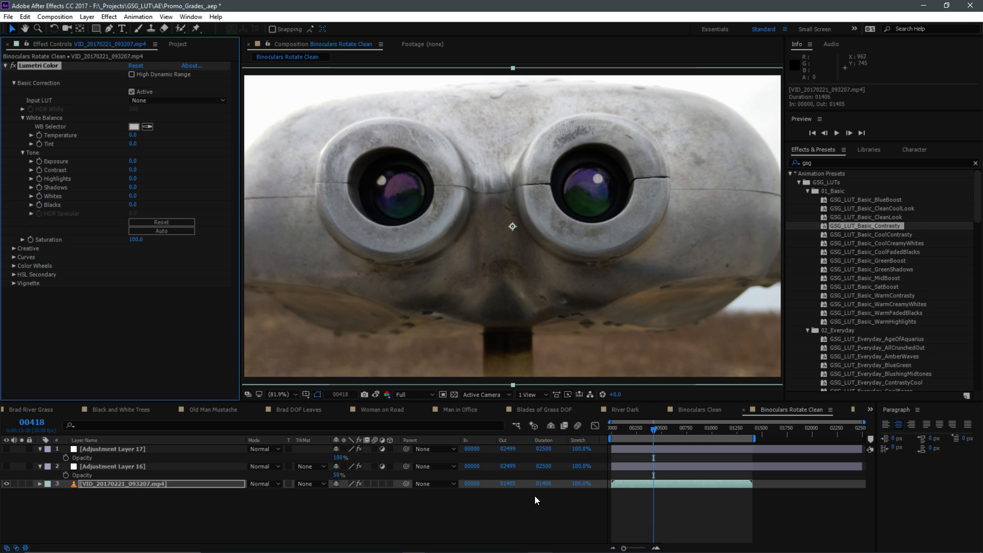
pyautogui.moveTo(415, 552)
pyautogui.click(514, 546)
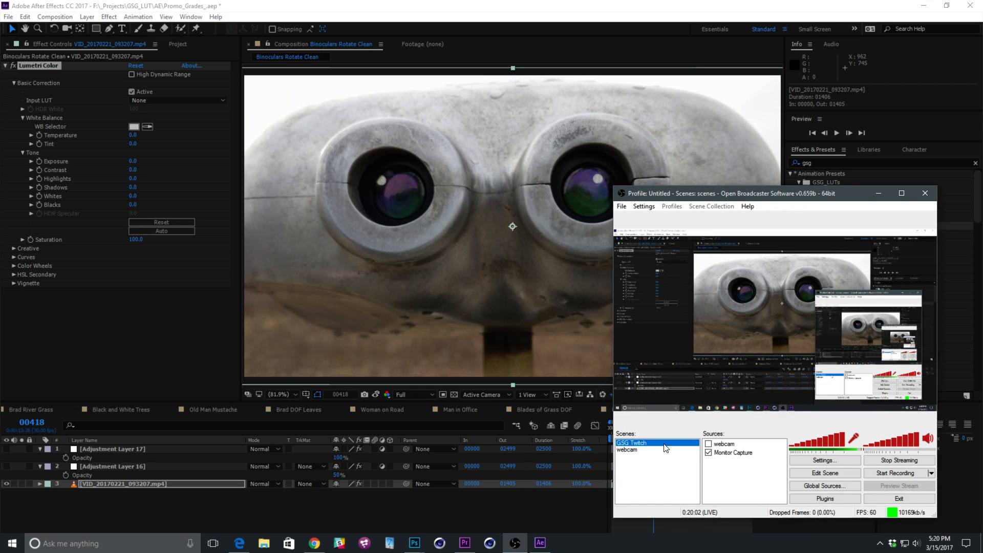
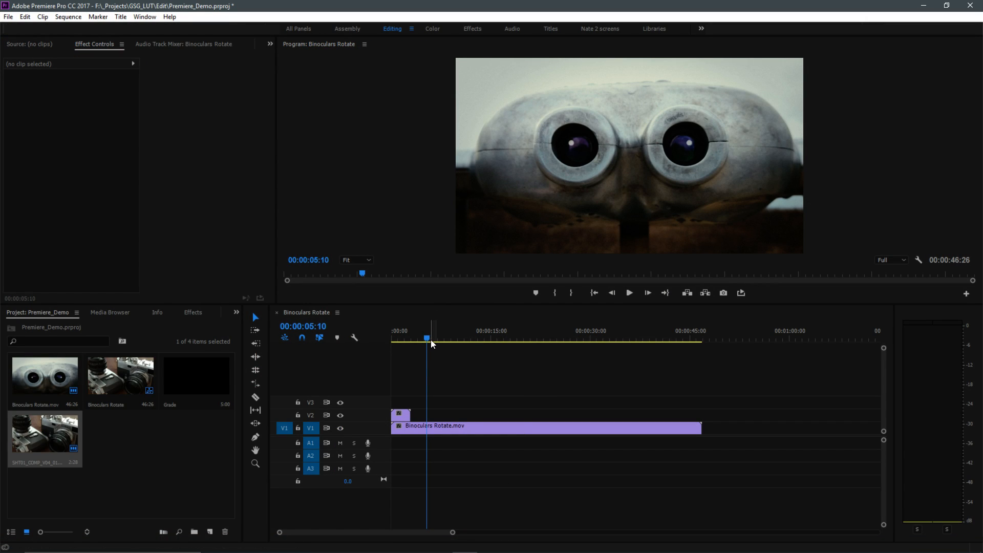
# In Premiere Pro, turn off track V2's output and scrub the Binoculars Rotate sequence to 00:00:22:00 with an enlarged program view.
pyautogui.moveTo(428, 345); pyautogui.dragTo(467, 368)
pyautogui.click(340, 416)
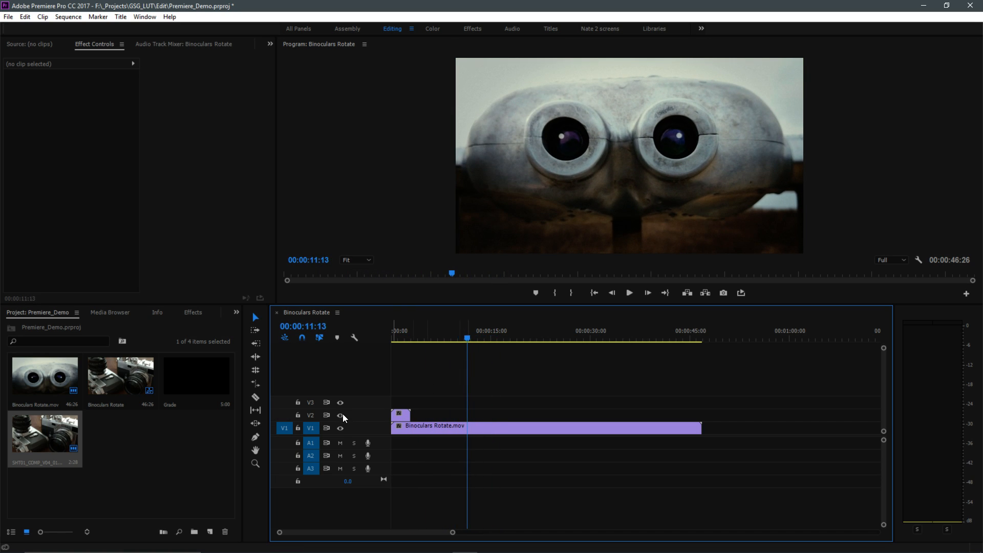
pyautogui.moveTo(418, 339); pyautogui.dragTo(544, 364)
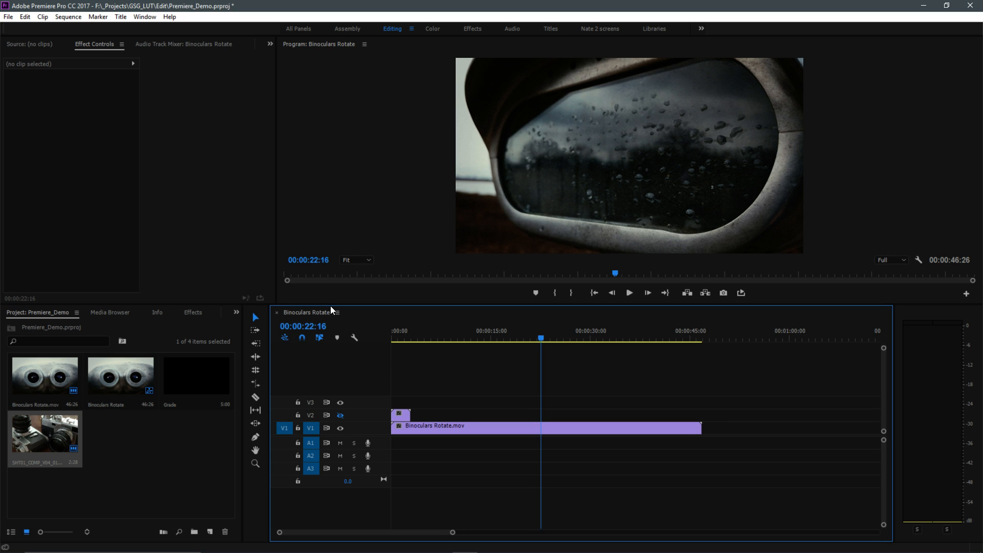
pyautogui.moveTo(330, 305); pyautogui.dragTo(332, 348)
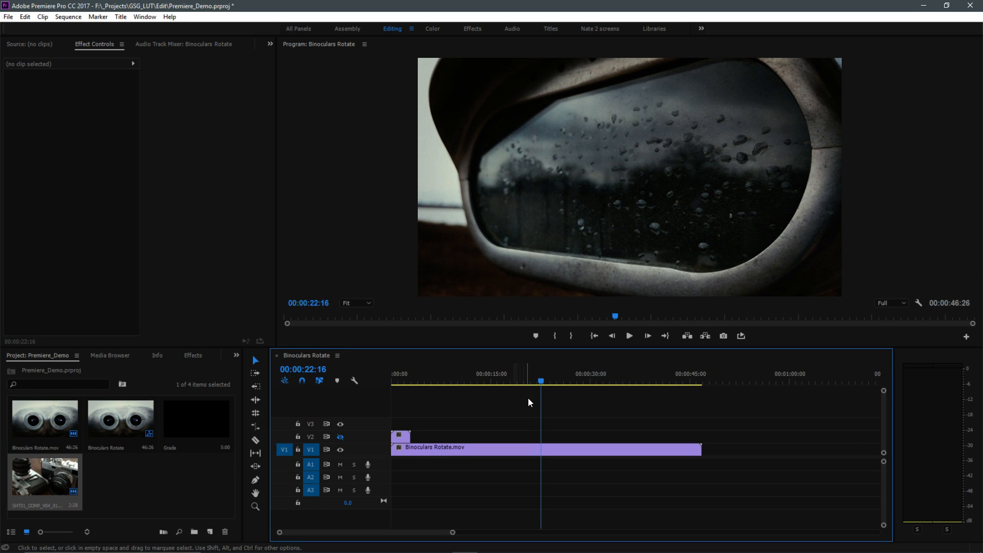
pyautogui.moveTo(540, 381); pyautogui.dragTo(540, 402)
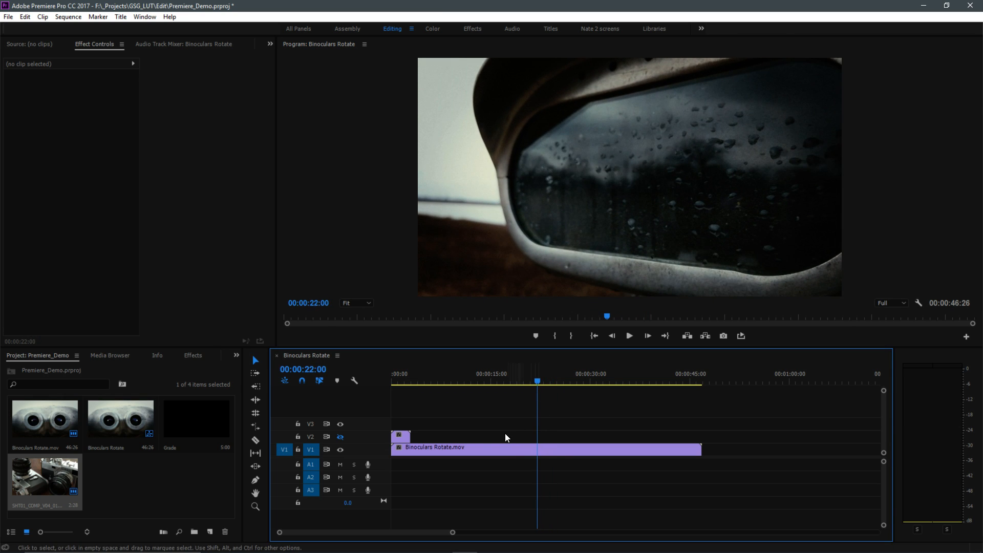
# Create a 1280 x 720, 30 fps adjustment layer and place it on V3 across the full length of Binoculars Rotate.mov.
pyautogui.click(463, 453)
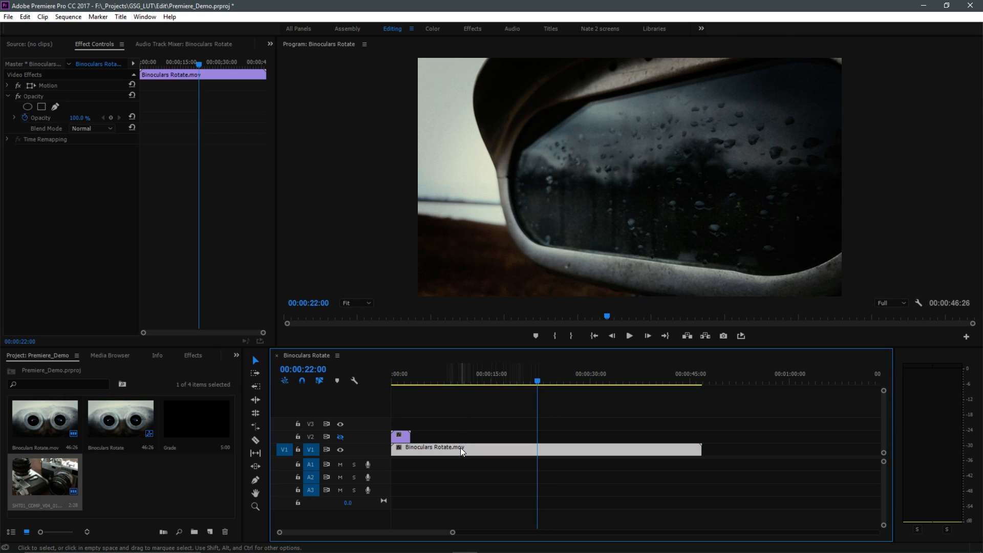
pyautogui.moveTo(242, 393); pyautogui.dragTo(296, 400)
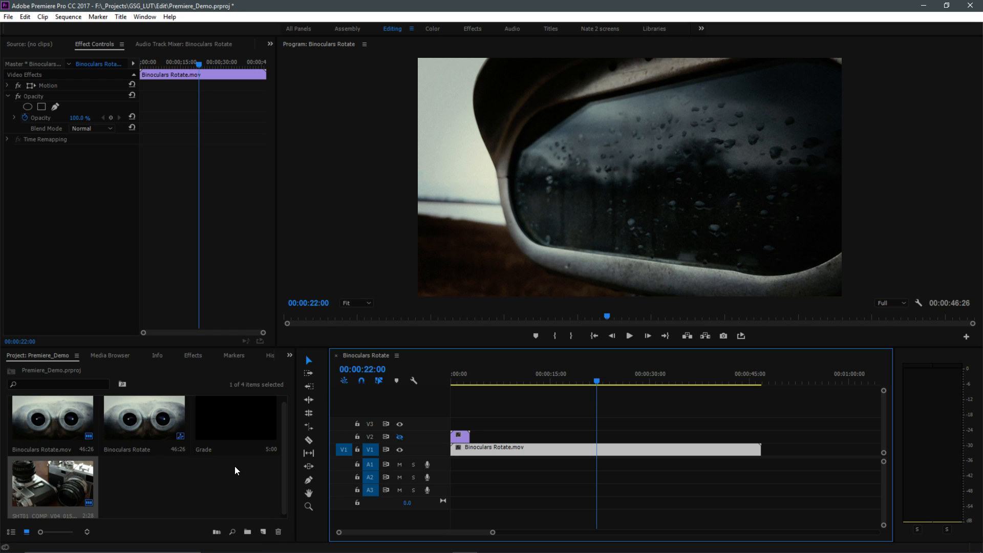
pyautogui.click(262, 532)
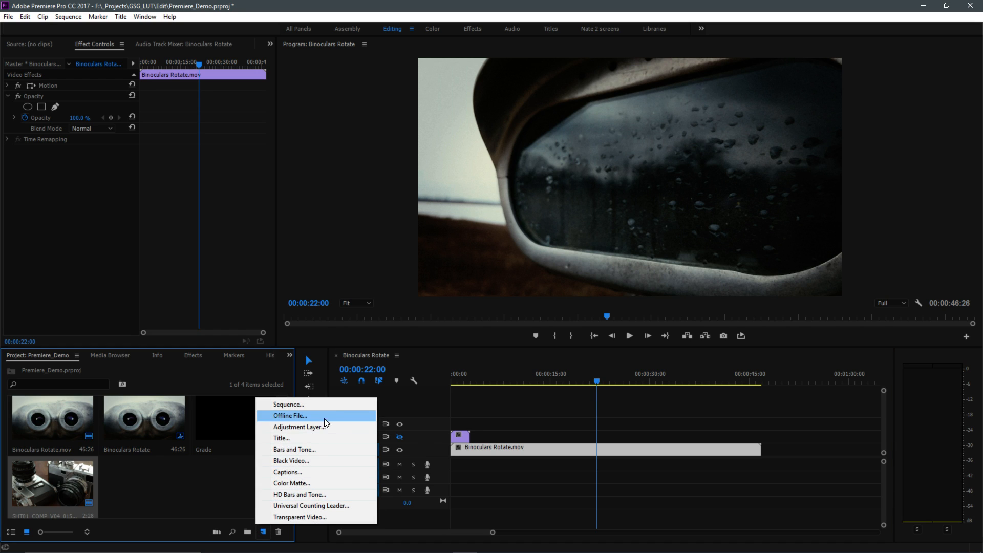
pyautogui.click(300, 426)
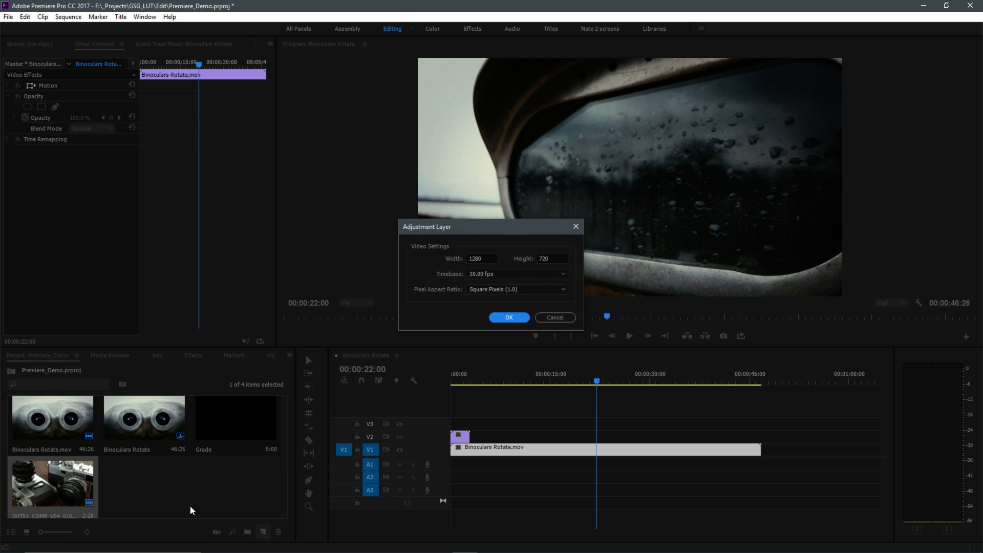
pyautogui.click(509, 318)
pyautogui.moveTo(157, 500); pyautogui.dragTo(759, 438)
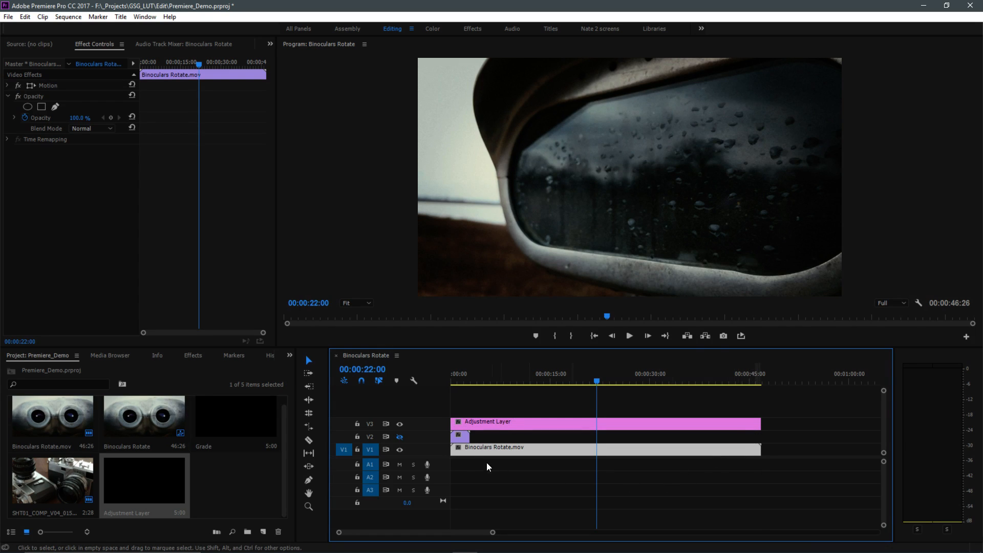
# Select the adjustment layer on V3 and search the effects for "gsg".
pyautogui.click(512, 424)
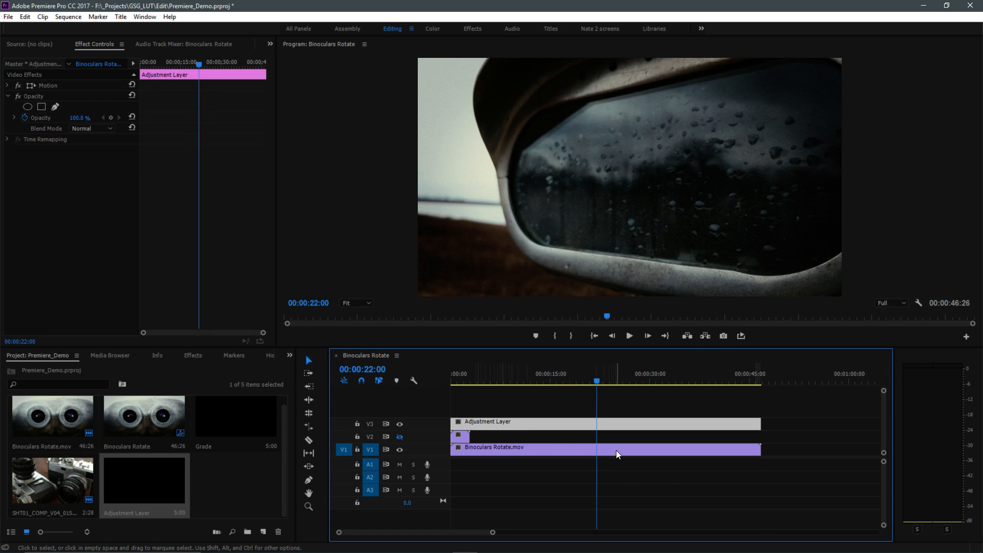
pyautogui.click(193, 360)
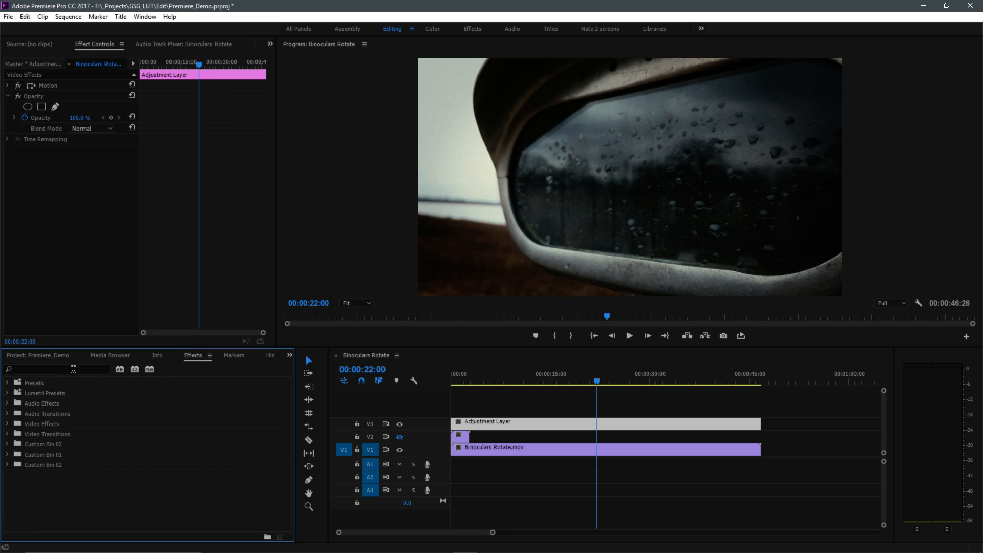
pyautogui.click(73, 369)
pyautogui.write('gsg')
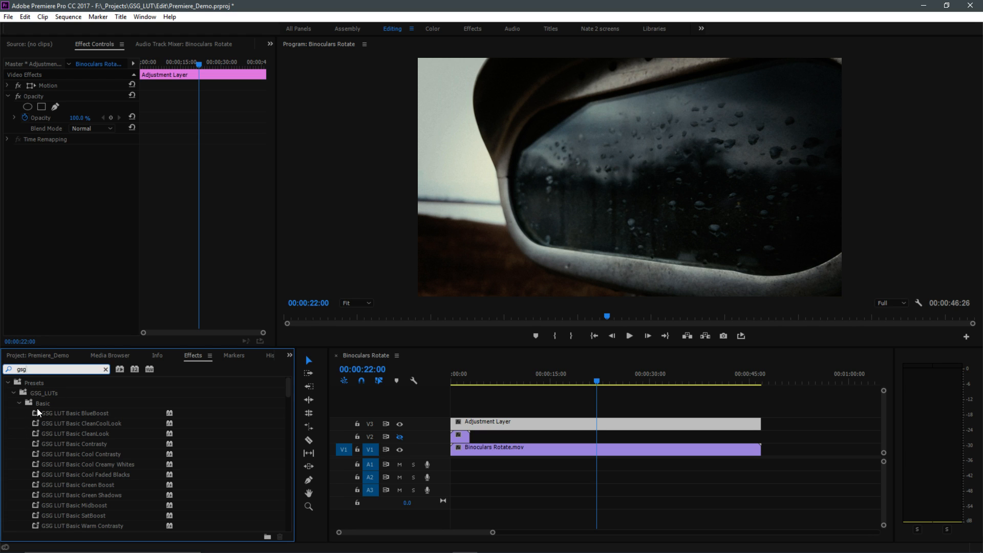
# Show the thumbnails of the GSG_LUTs Basic presets in a widened view and look through them.
pyautogui.click(43, 404)
pyautogui.moveTo(297, 448); pyautogui.dragTo(465, 432)
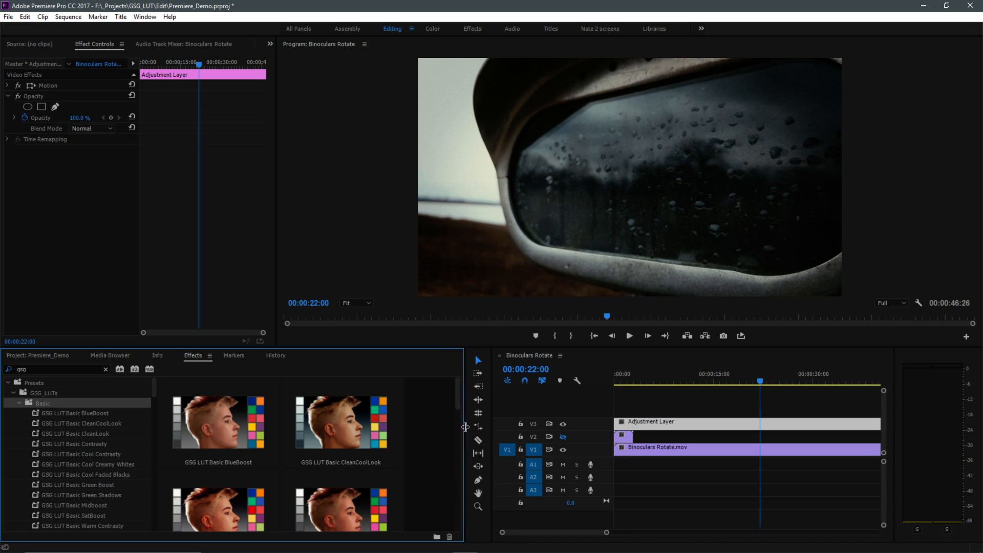
pyautogui.moveTo(458, 396); pyautogui.dragTo(463, 462)
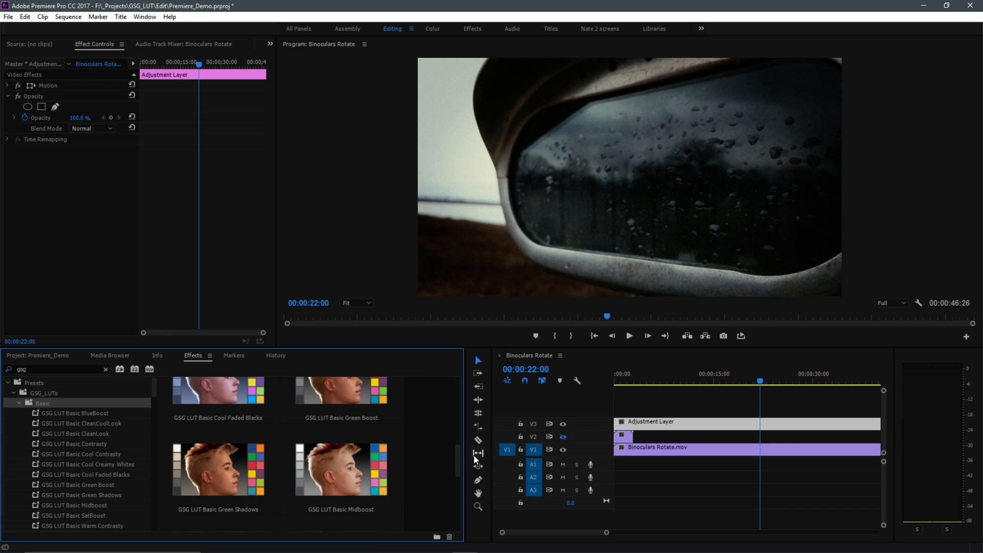
pyautogui.moveTo(459, 453); pyautogui.dragTo(460, 389)
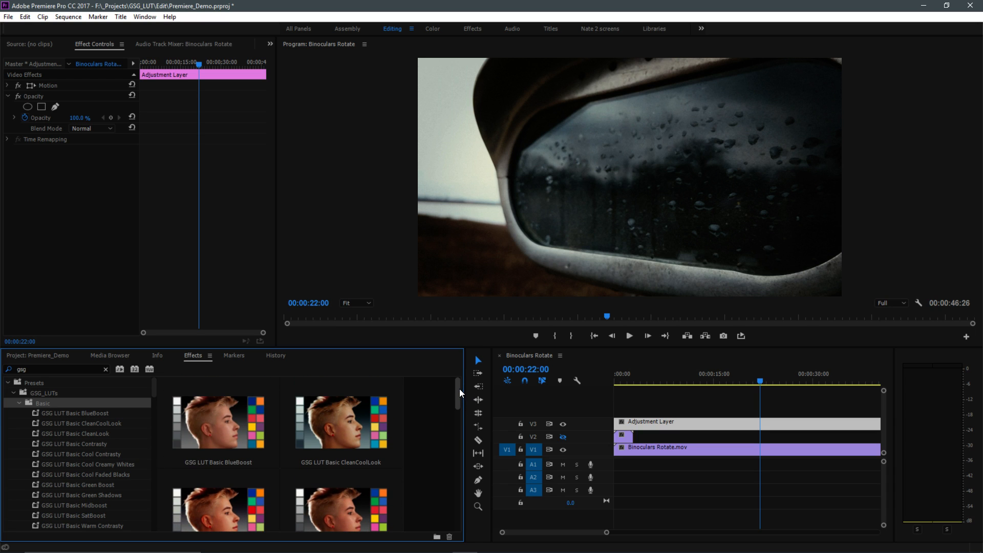
# Collapse the Basic, BW and Cinematic preset folders and look through the thumbnails of the GSG_LUTs Everyday presets.
pyautogui.click(18, 403)
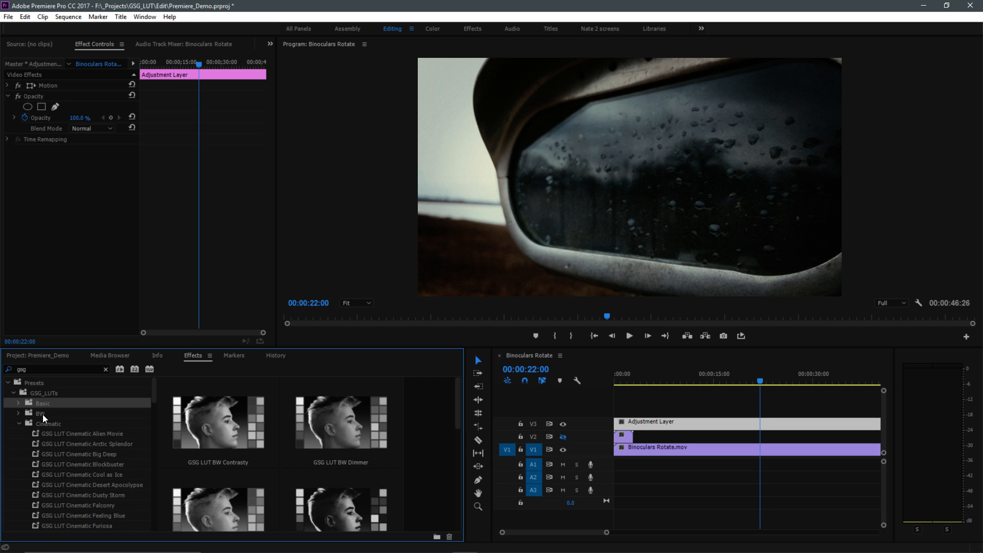
pyautogui.click(18, 424)
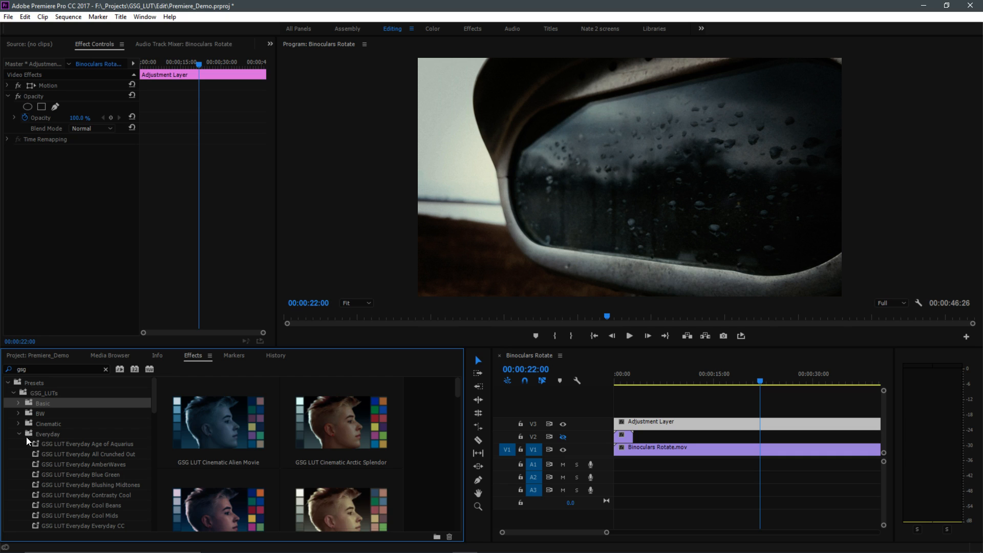
pyautogui.click(20, 434)
pyautogui.scroll(-3, 462, 389)
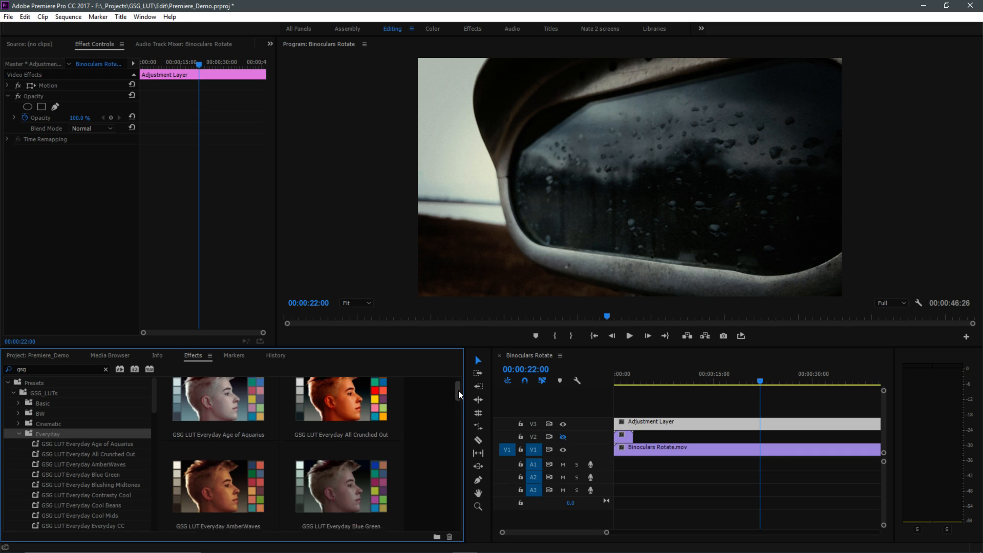
pyautogui.scroll(-5, 463, 407)
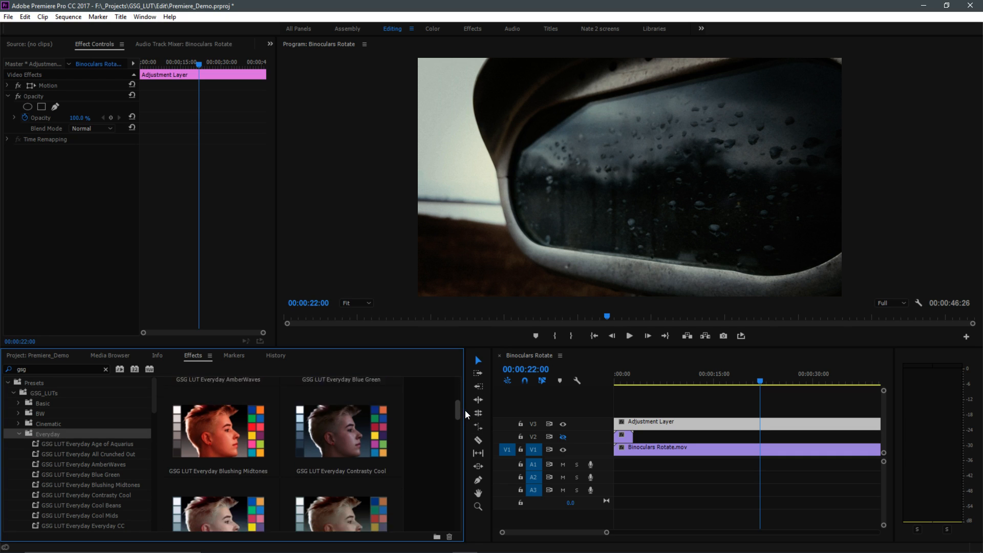
pyautogui.scroll(-1, 473, 431)
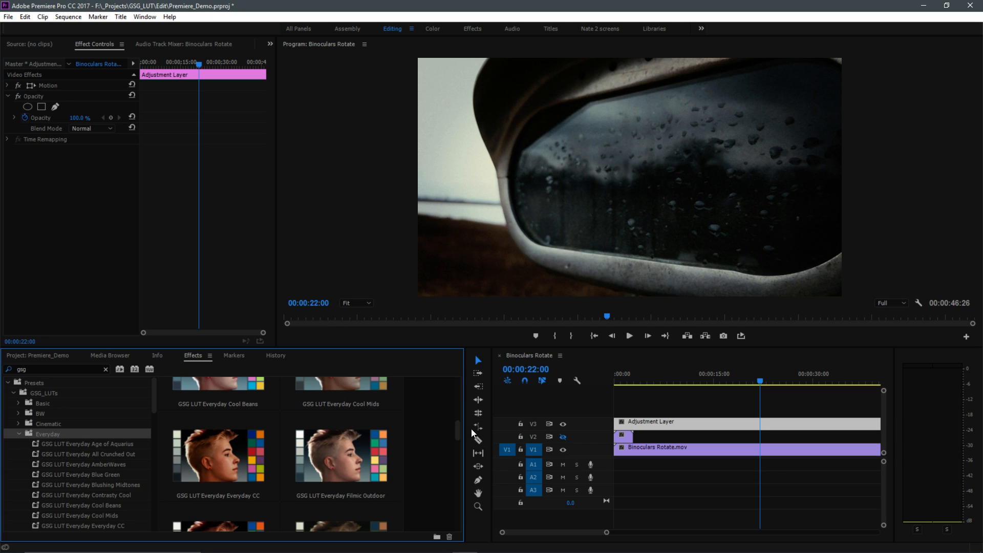
# Try the GSG LUT Everyday presets Everyday CC, Muted Warmth and Pro Color on the V3 adjustment layer, undoing each one.
pyautogui.doubleClick(238, 460)
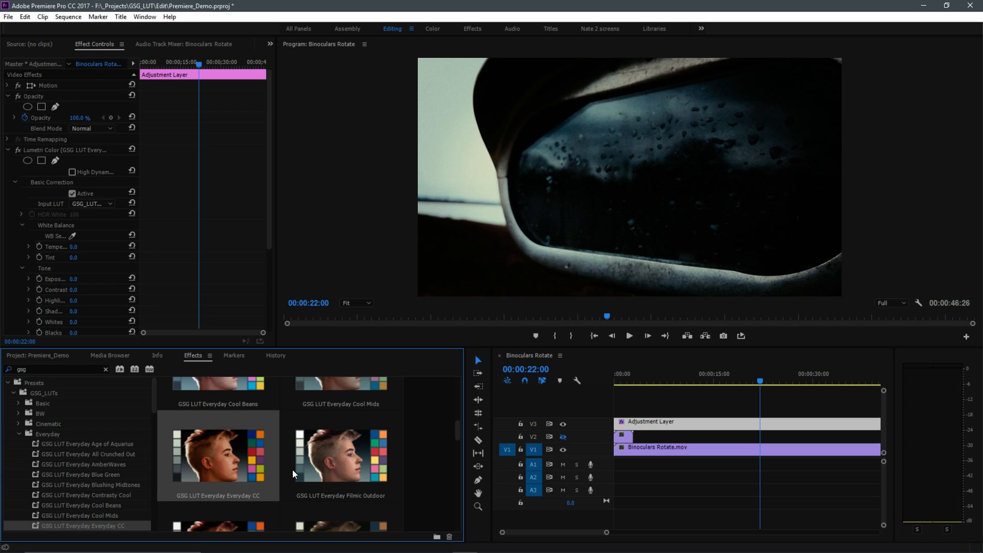
pyautogui.click(658, 419)
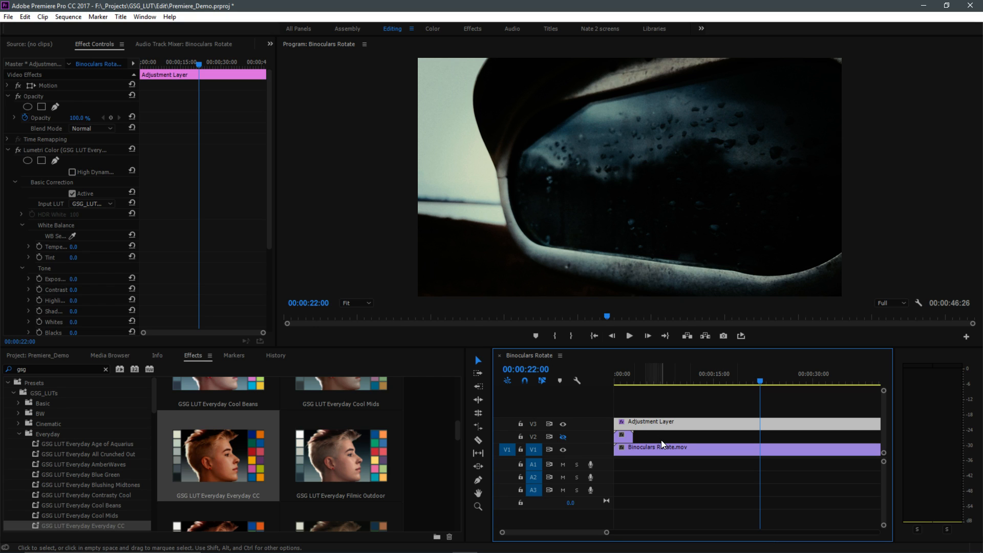
pyautogui.hotkey('ctrl', 'z')
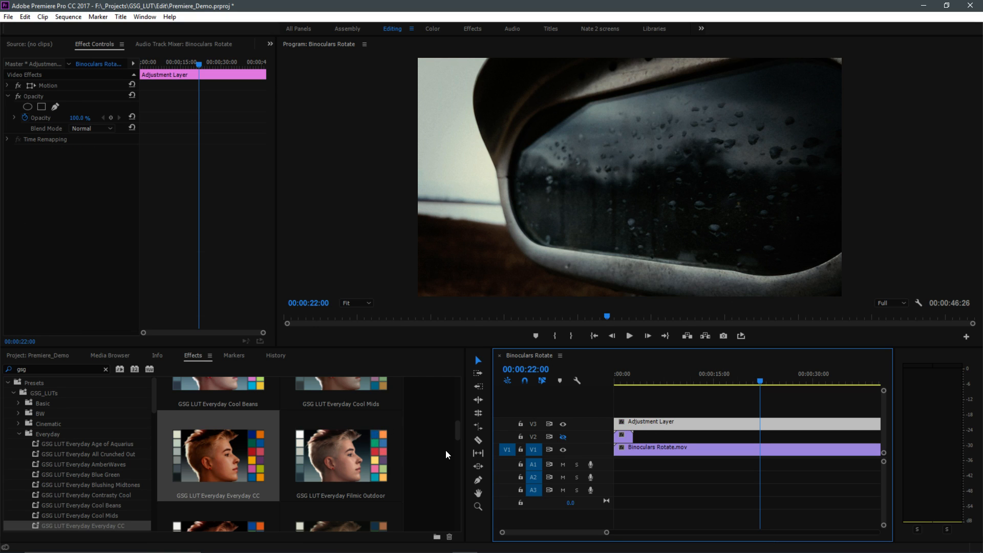
pyautogui.moveTo(455, 435); pyautogui.dragTo(466, 472)
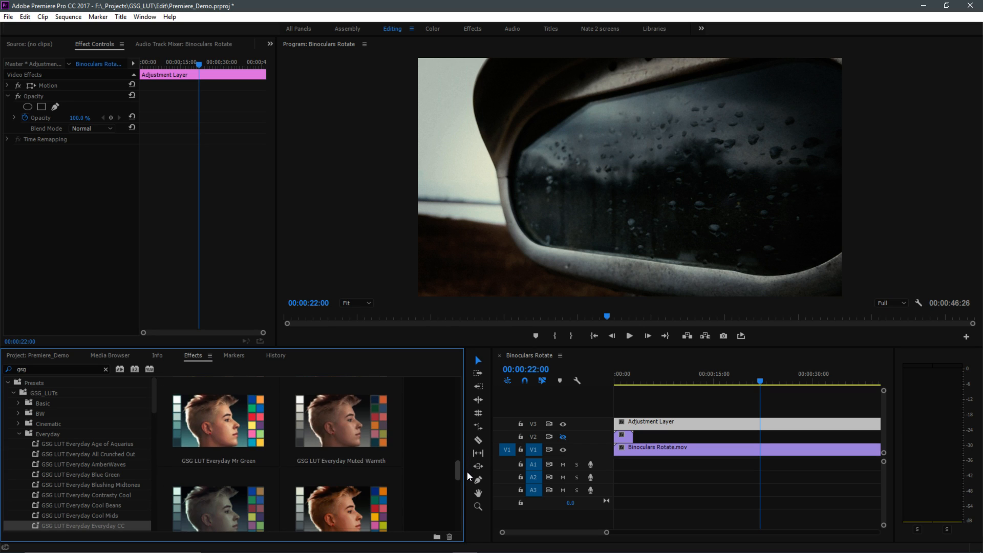
pyautogui.doubleClick(355, 420)
pyautogui.hotkey('ctrl', 'z')
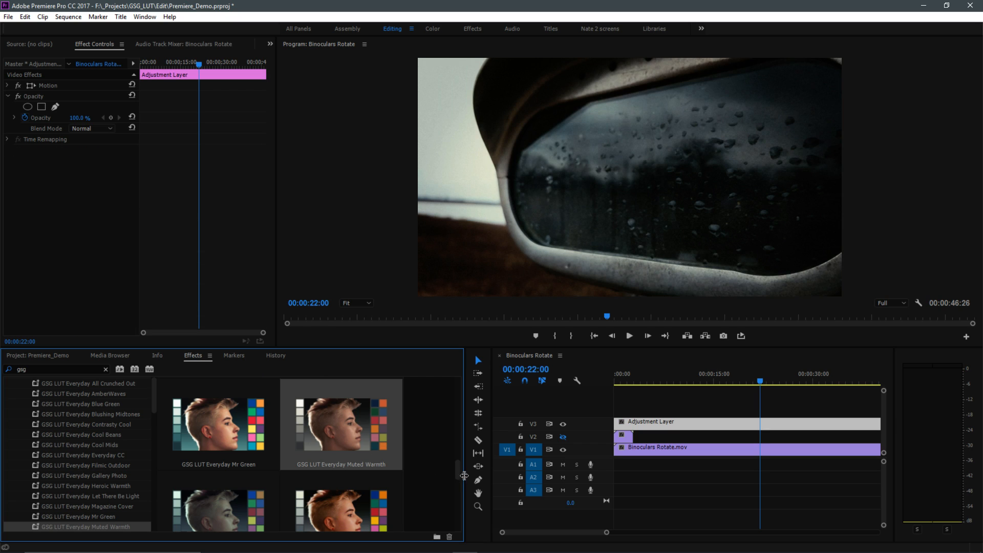
pyautogui.moveTo(458, 465); pyautogui.dragTo(459, 477)
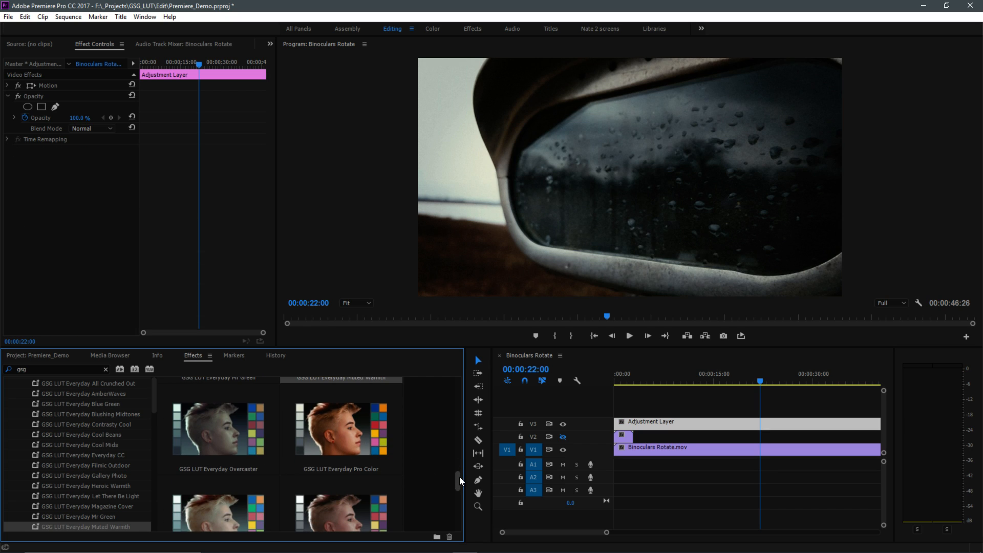
pyautogui.doubleClick(358, 424)
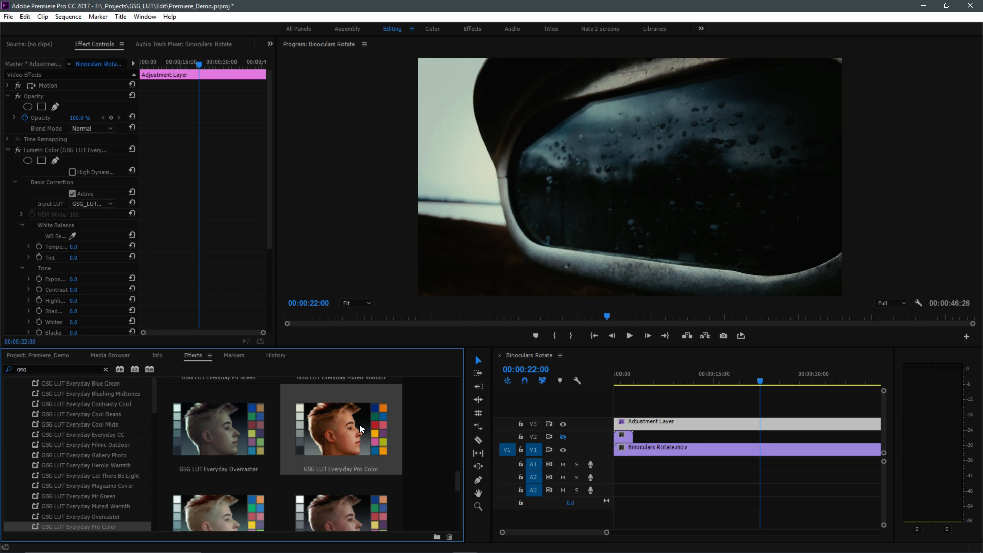
pyautogui.hotkey('ctrl', 'z')
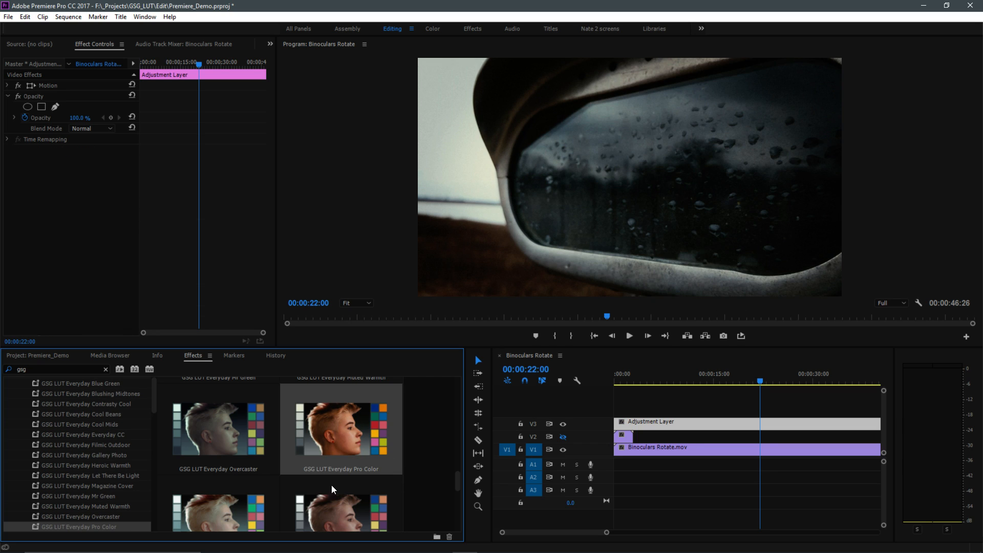
# Apply the GSG LUT Everyday Shady Porch preset to the V3 adjustment layer and view it at 00:00:13:22.
pyautogui.click(239, 524)
pyautogui.doubleClick(239, 493)
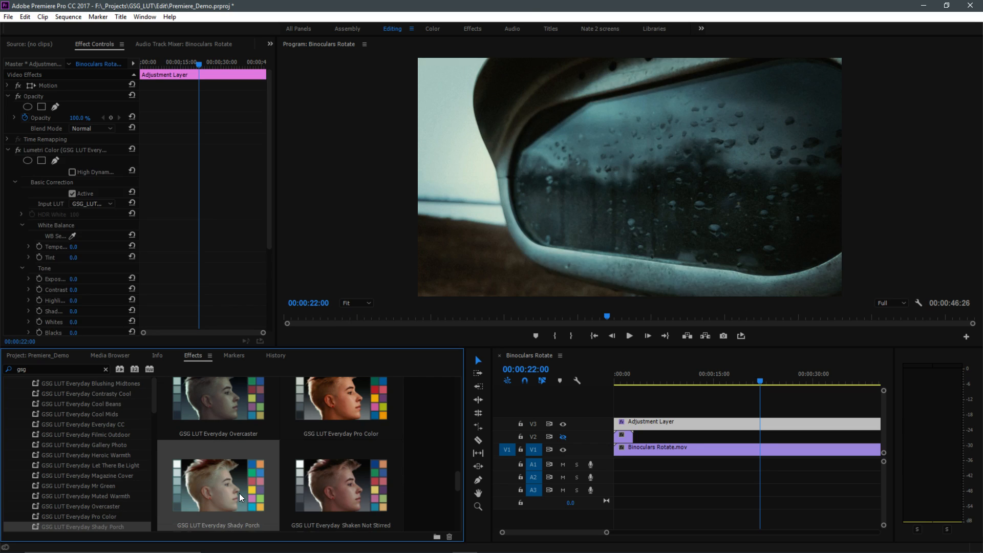
pyautogui.moveTo(700, 379)
pyautogui.mouseDown()
pyautogui.moveTo(726, 386)
pyautogui.moveTo(705, 386)
pyautogui.mouseUp()
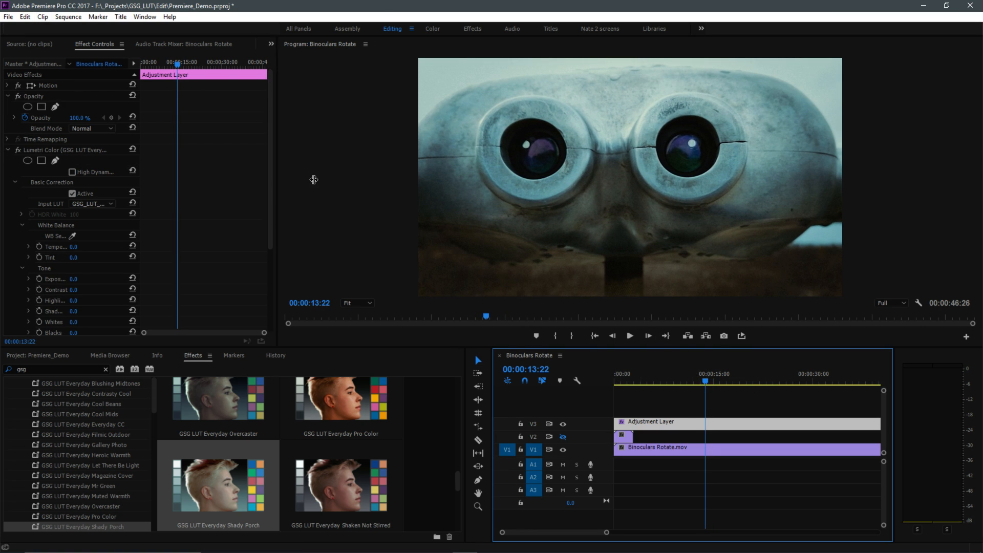
# Widen the effect controls, collapse the Lumetri Tone settings and expand the Vignette settings.
pyautogui.moveTo(276, 174); pyautogui.dragTo(368, 183)
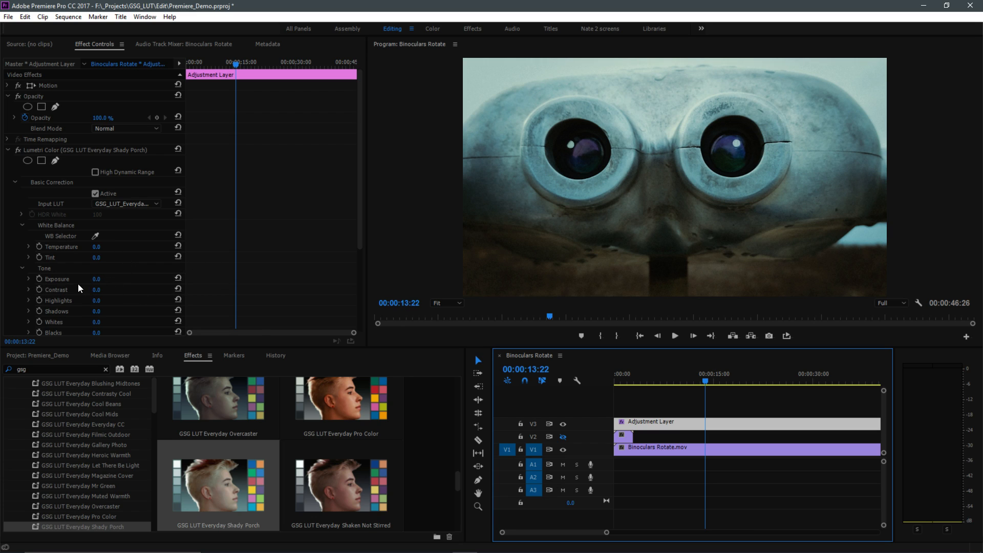
pyautogui.click(22, 267)
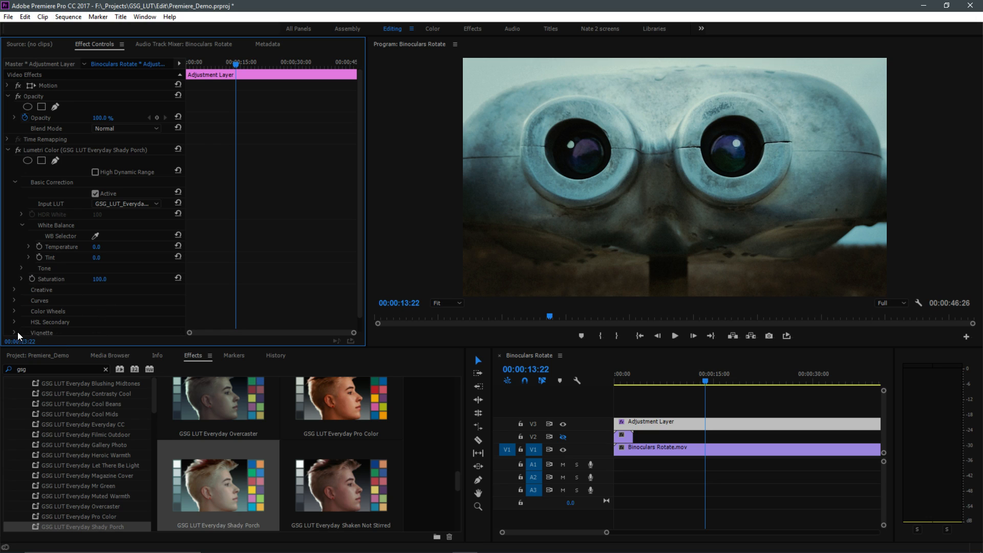
pyautogui.click(14, 331)
pyautogui.scroll(-3, 103, 304)
pyautogui.scroll(-1, 102, 304)
# Try vignette amounts of 5 and -5 in the adjustment layer's Lumetri Color effect.
pyautogui.click(97, 286)
pyautogui.write('5')
pyautogui.press('Return')
pyautogui.click(98, 286)
pyautogui.write('-5')
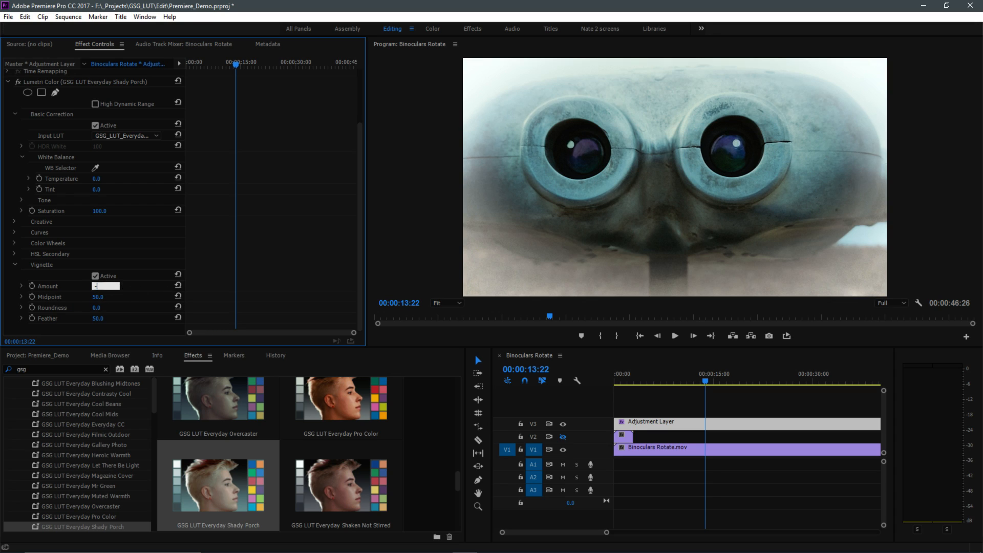
pyautogui.press('Return')
# Set the vignette amount of the adjustment layer's Lumetri Color effect to -1.
pyautogui.click(105, 285)
pyautogui.write('-1')
pyautogui.press('Return')
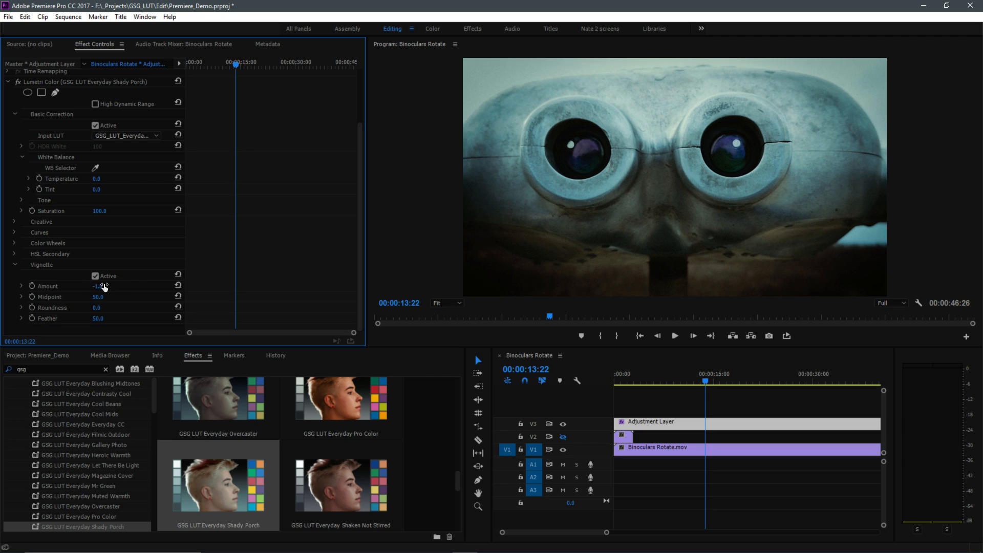
# Compare the binoculars footage with track V3's output off and on, and play and scrub through the graded clip.
pyautogui.moveTo(650, 382); pyautogui.dragTo(687, 389)
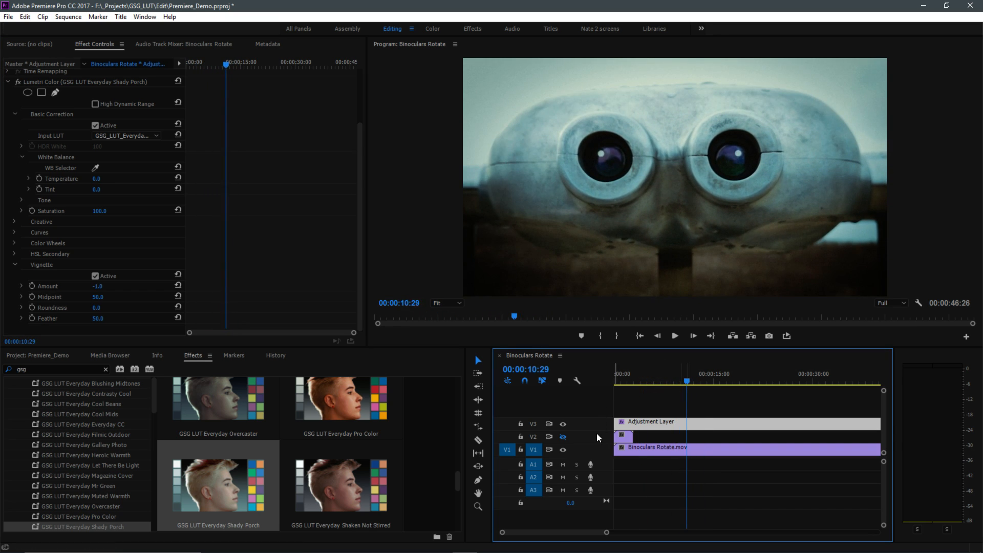
pyautogui.click(563, 424)
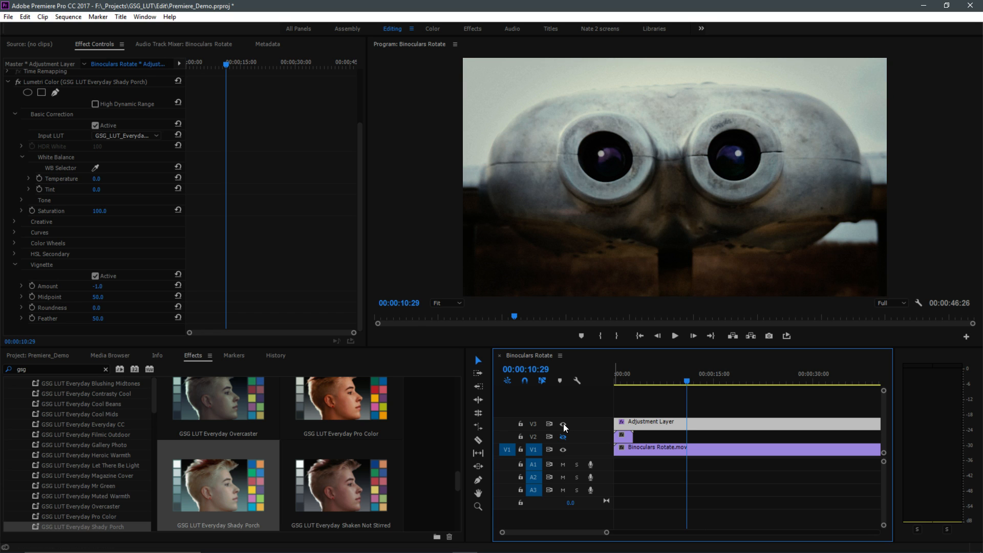
pyautogui.click(563, 424)
pyautogui.moveTo(689, 380); pyautogui.dragTo(654, 390)
pyautogui.press('space')
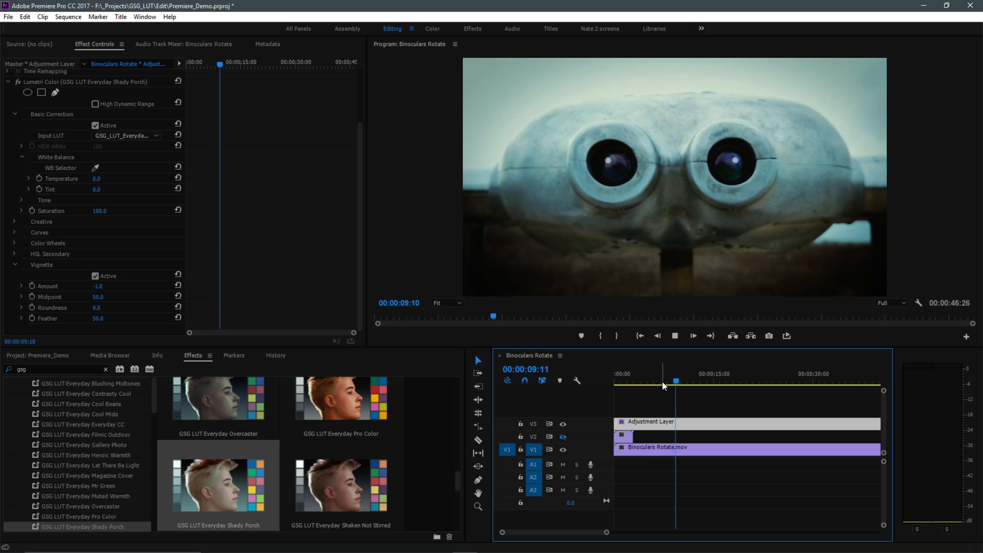
pyautogui.press('space')
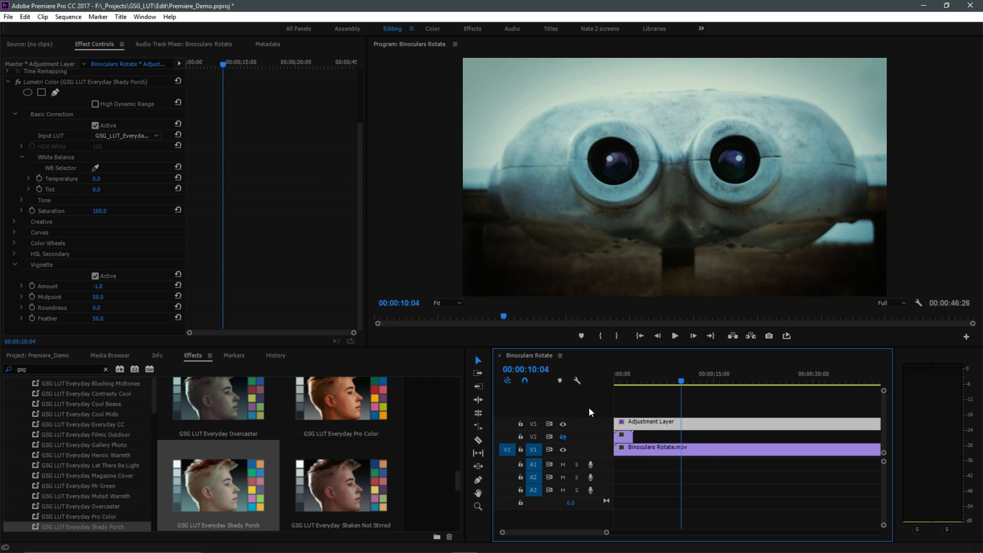
pyautogui.moveTo(682, 381); pyautogui.dragTo(651, 387)
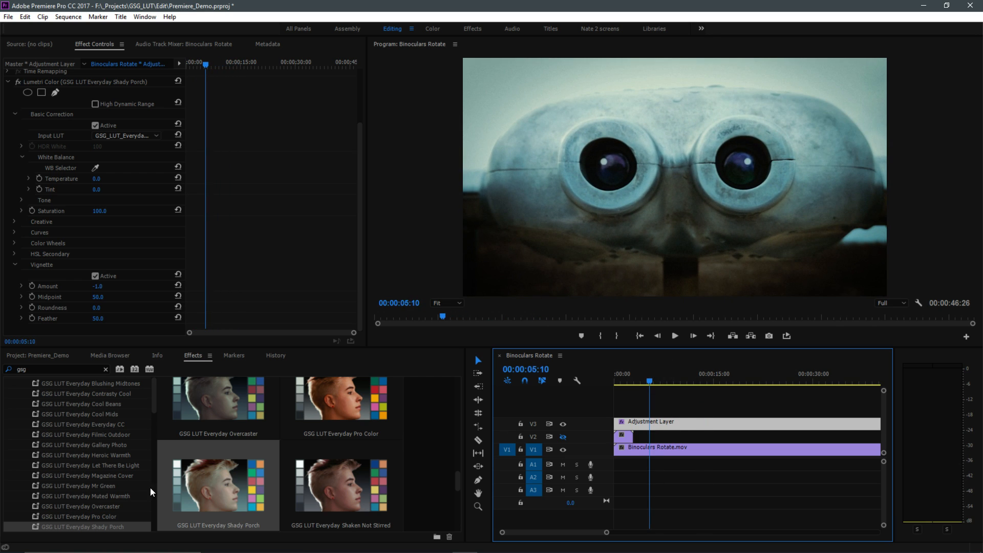
# Move the playhead to 00:00:00:21, turn on track V2's output and turn off track V3's output.
pyautogui.scroll(4, 111, 448)
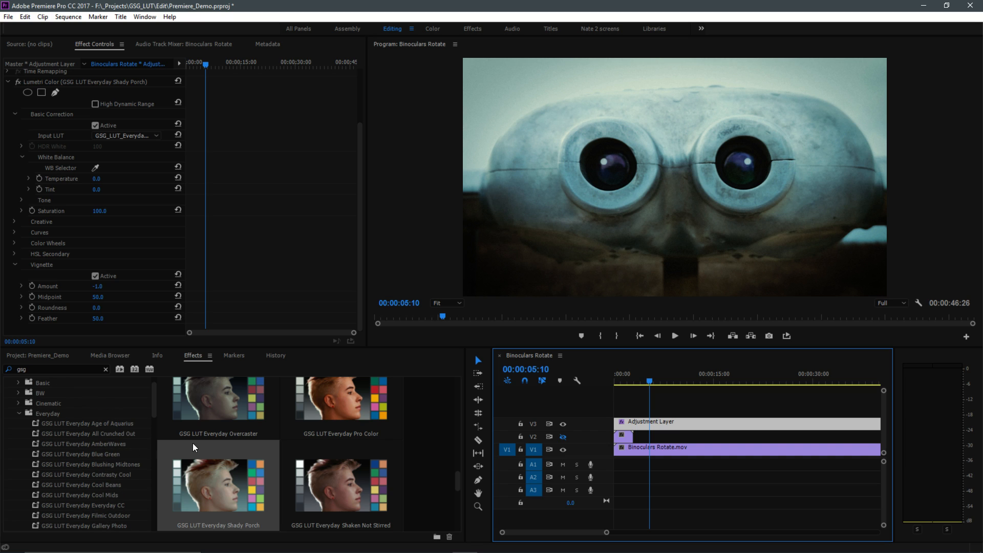
pyautogui.moveTo(628, 380); pyautogui.dragTo(619, 382)
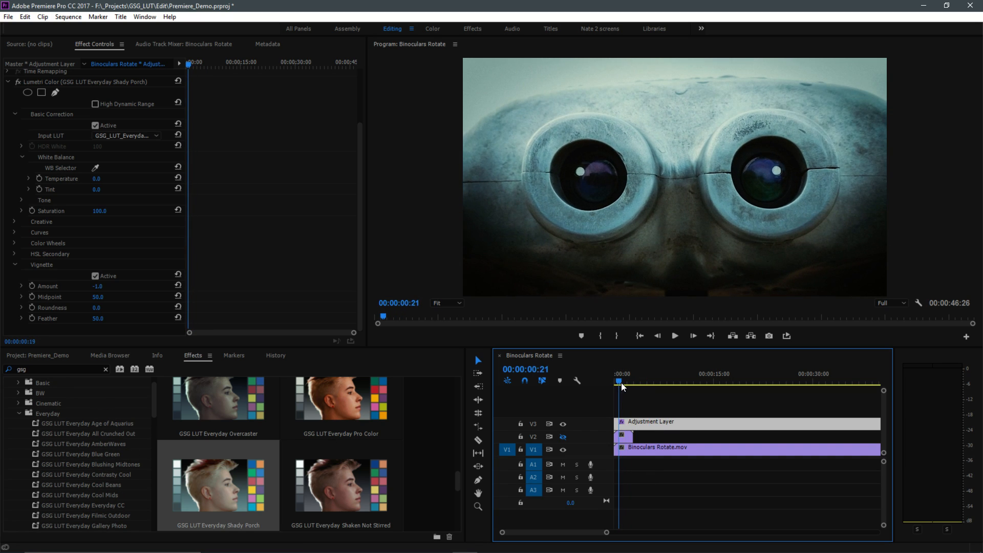
pyautogui.click(563, 437)
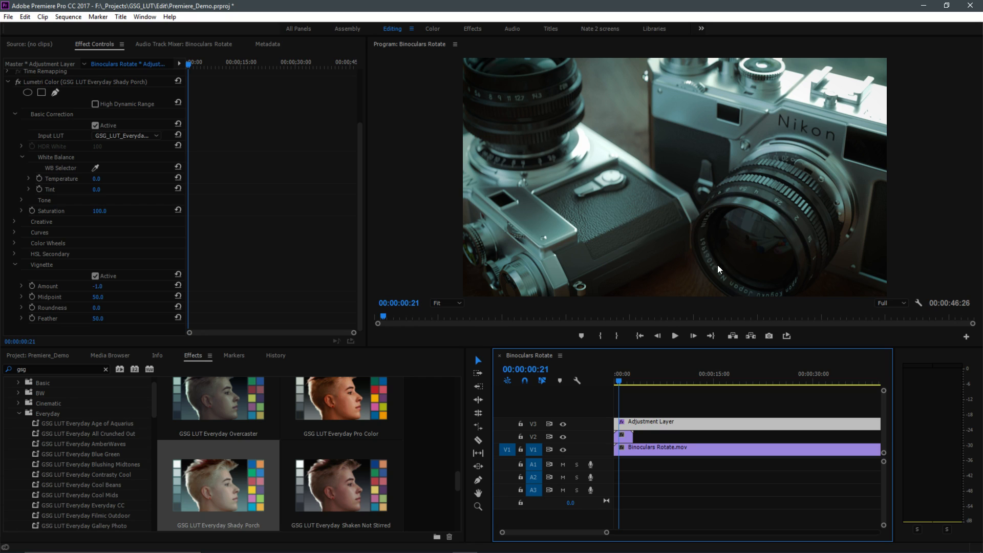
pyautogui.click(564, 424)
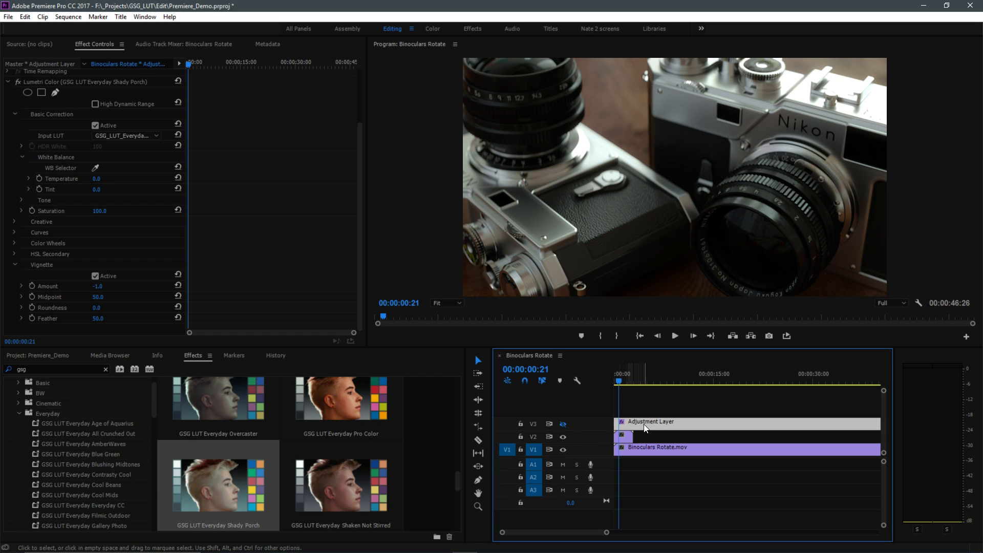
# Create a second 1280 x 720, 30 fps adjustment layer and place it on V4 at the start of the sequence.
pyautogui.click(66, 358)
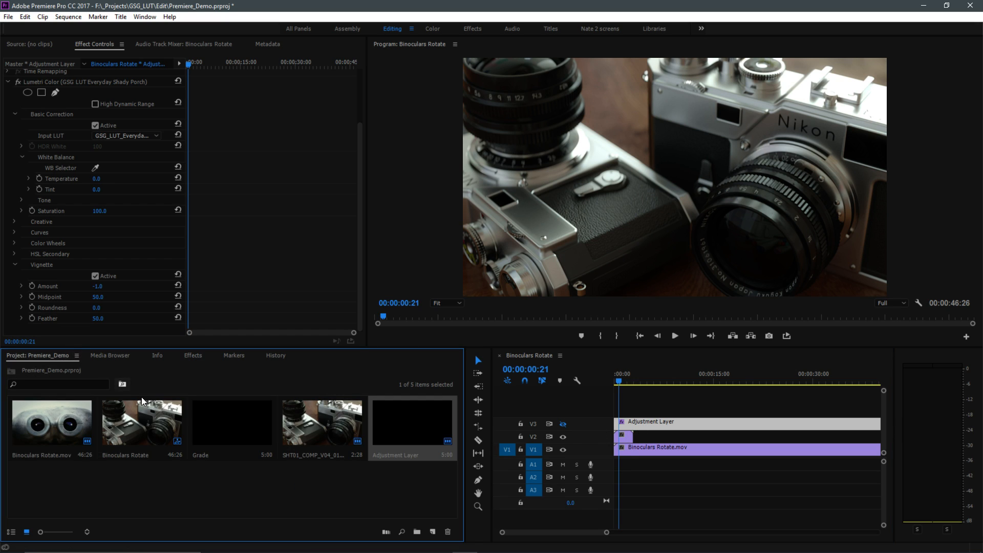
pyautogui.click(433, 531)
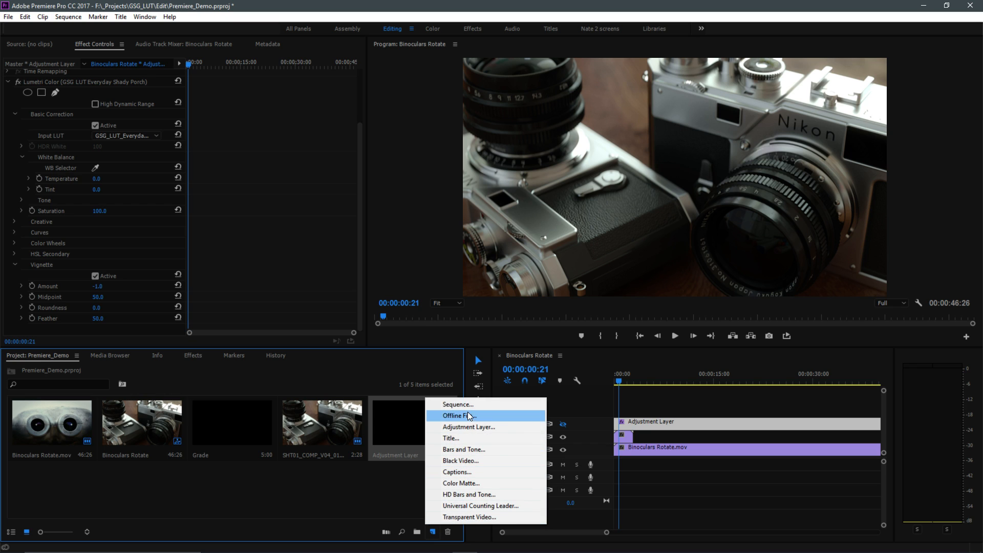
pyautogui.click(467, 427)
pyautogui.click(509, 317)
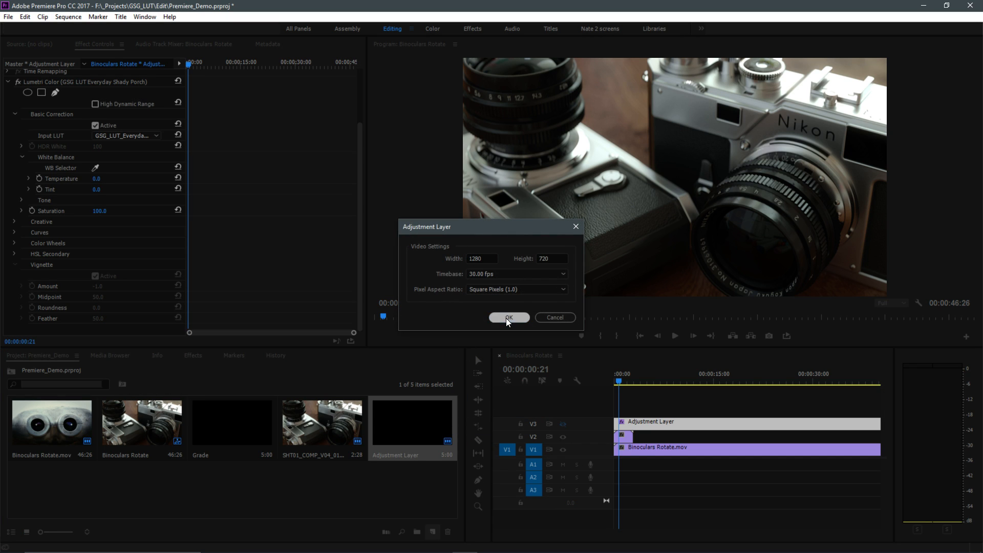
pyautogui.moveTo(71, 494); pyautogui.dragTo(646, 408)
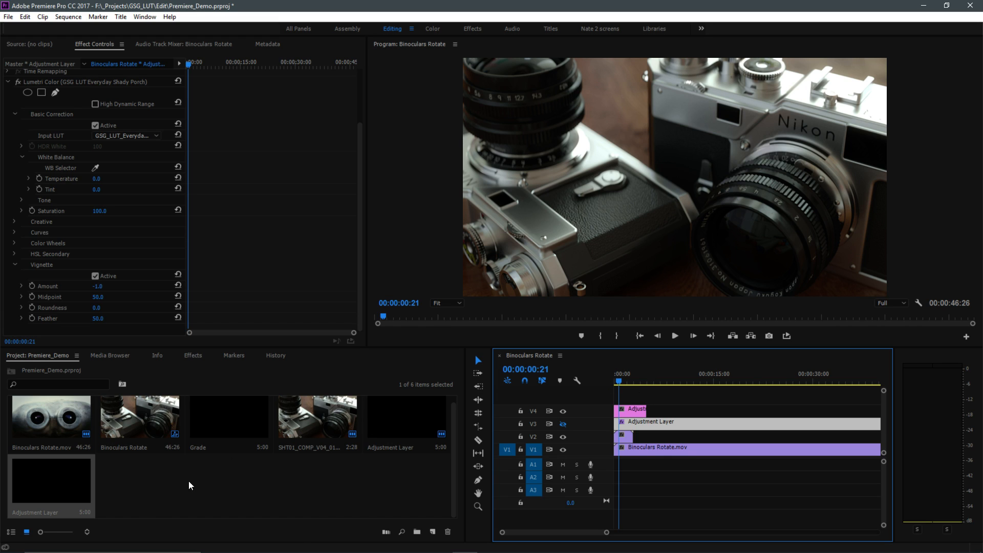
# Collapse the Everyday and Specialty groups of the GSG_LUTs effect presets and list the presets in the BW group.
pyautogui.click(197, 357)
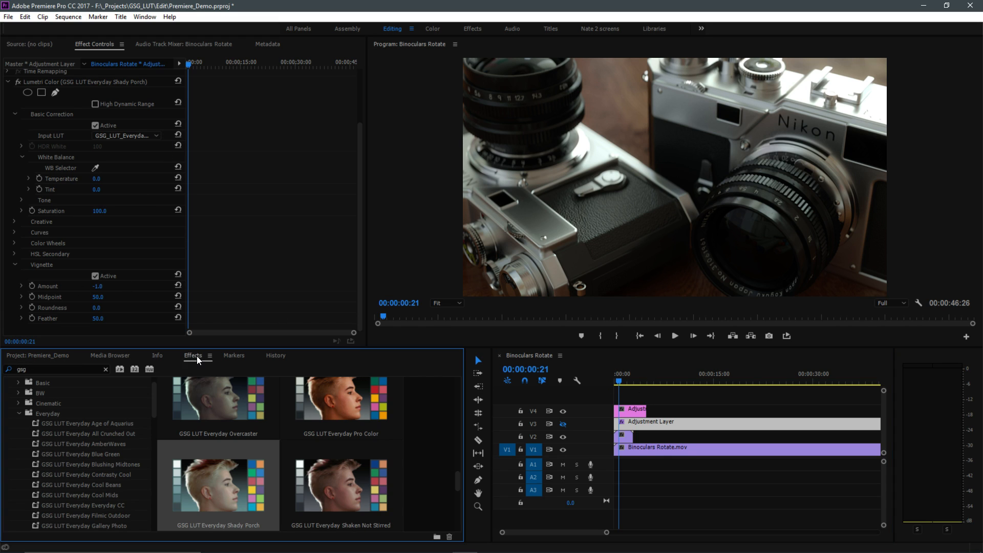
pyautogui.click(19, 412)
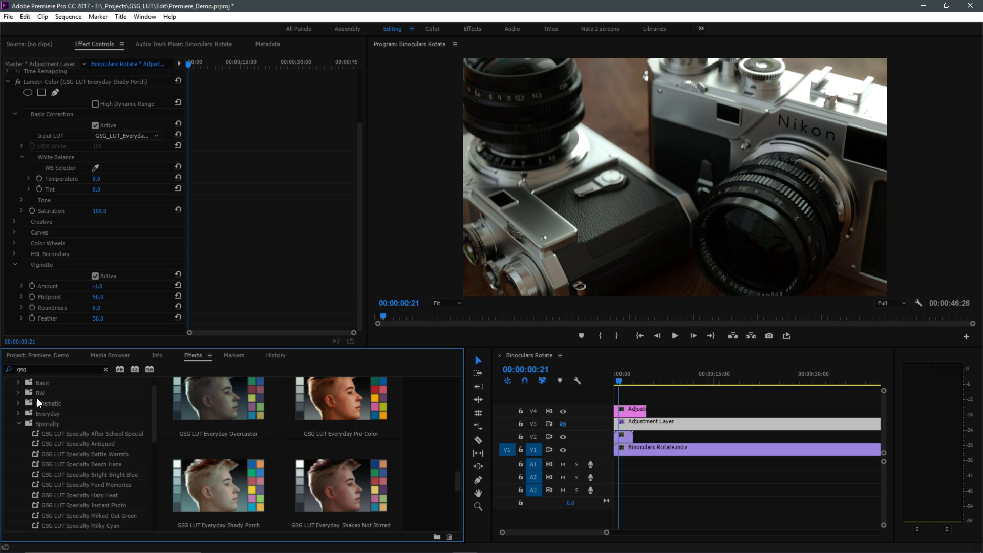
pyautogui.click(19, 424)
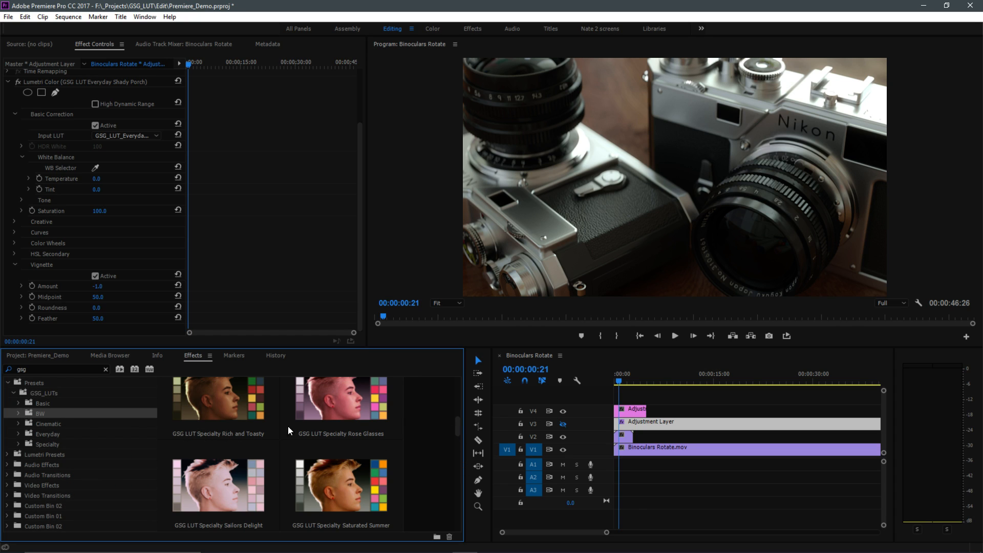
pyautogui.moveTo(457, 434); pyautogui.dragTo(455, 383)
pyautogui.click(18, 414)
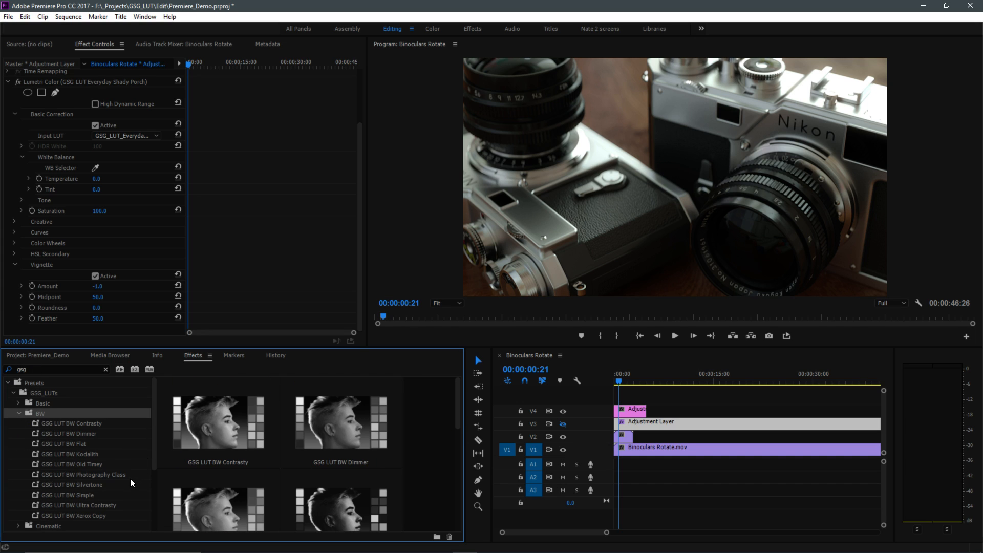
# Apply the GSG LUT BW Photography Class preset to the selected adjustment layer on V3 and to the one on V4.
pyautogui.moveTo(104, 474); pyautogui.dragTo(462, 241)
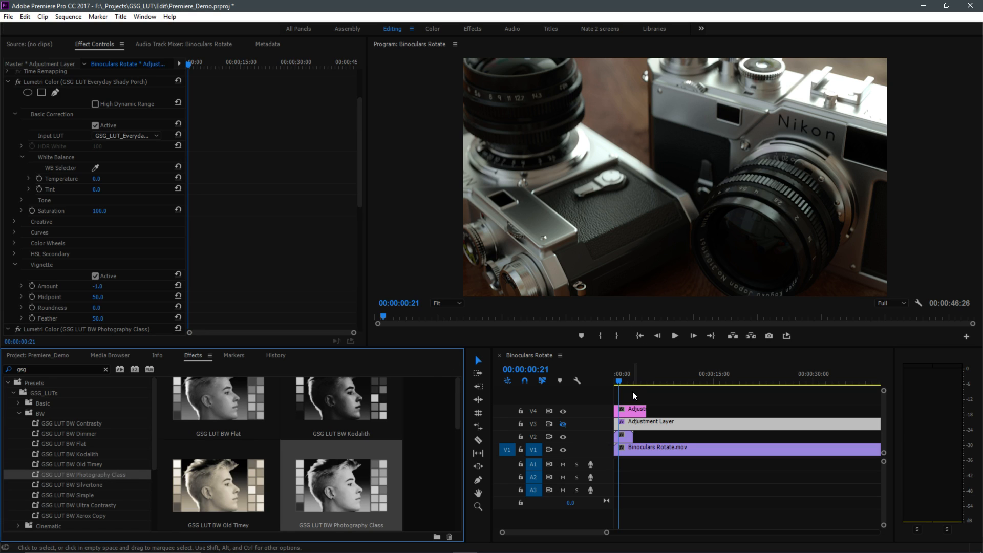
pyautogui.click(635, 412)
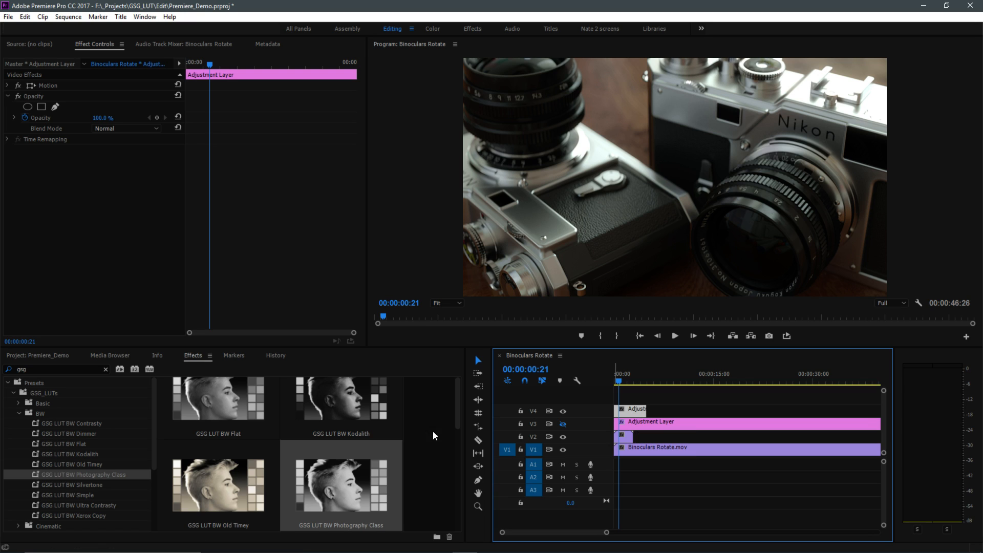
pyautogui.doubleClick(360, 477)
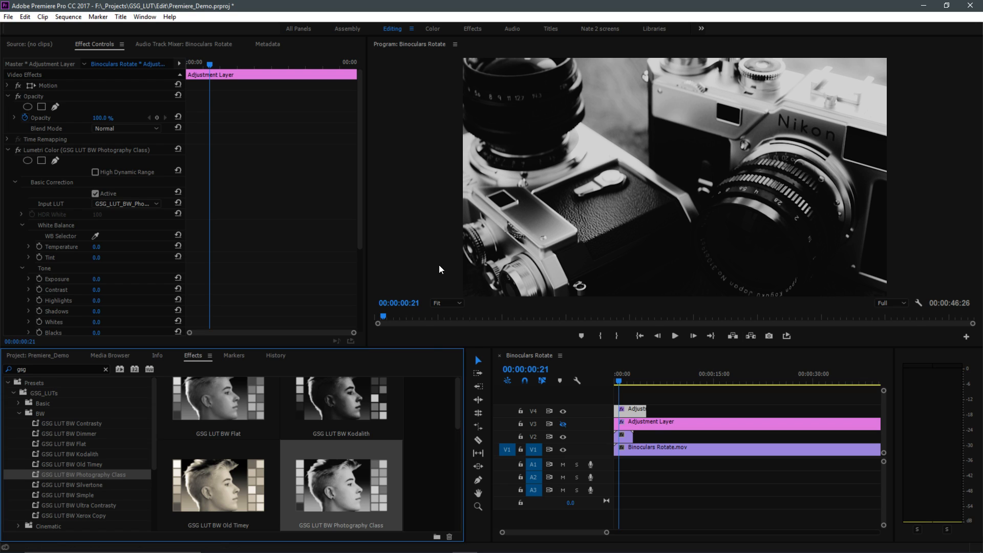
# Scrub the playhead to 00:00:04:14 to examine the black-and-white grade on the binoculars footage.
pyautogui.click(450, 305)
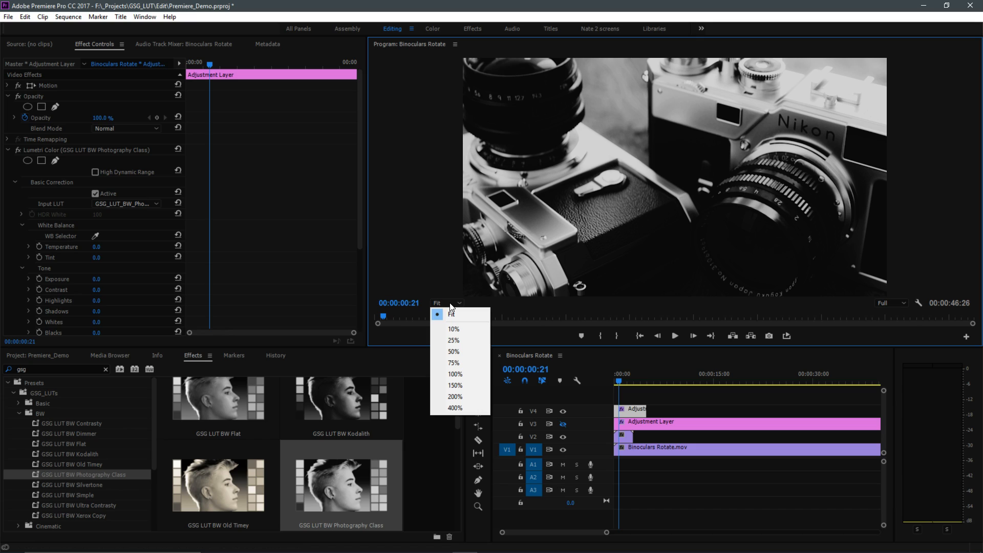
pyautogui.click(391, 183)
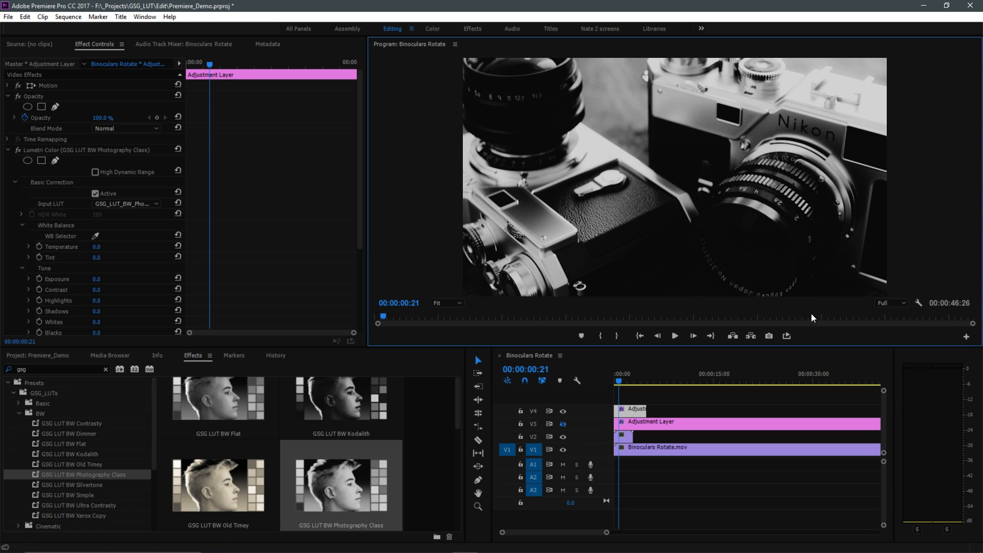
pyautogui.moveTo(620, 381); pyautogui.dragTo(645, 394)
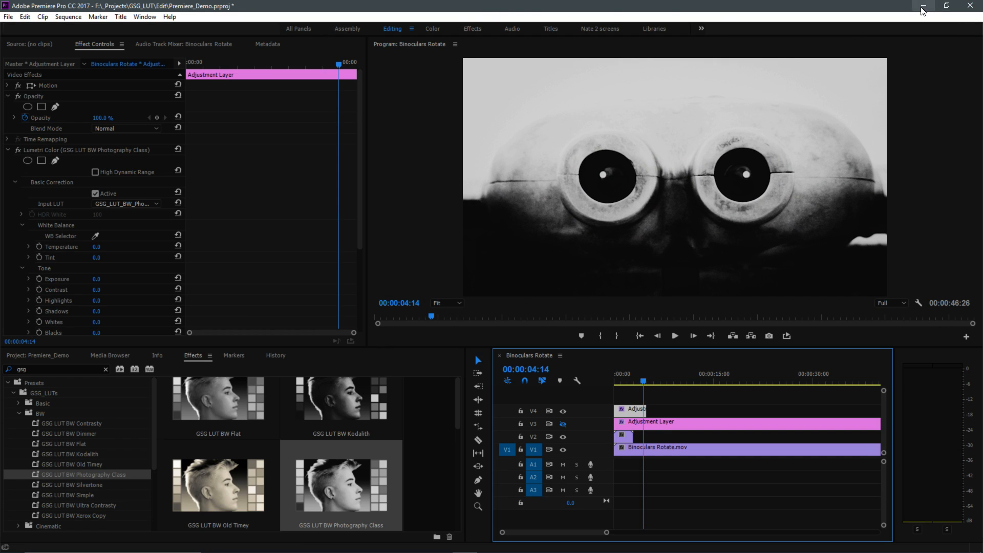
pyautogui.moveTo(547, 551)
pyautogui.click(513, 544)
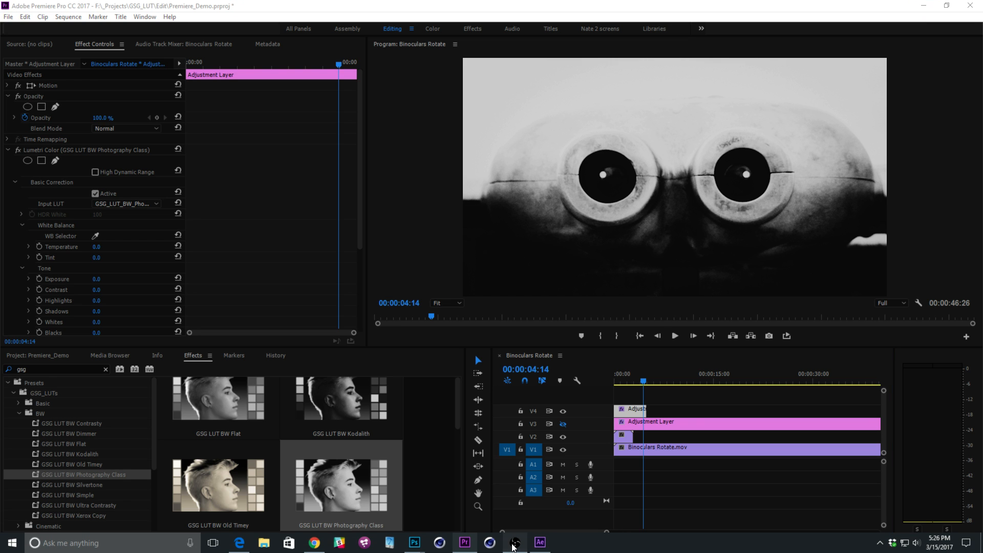